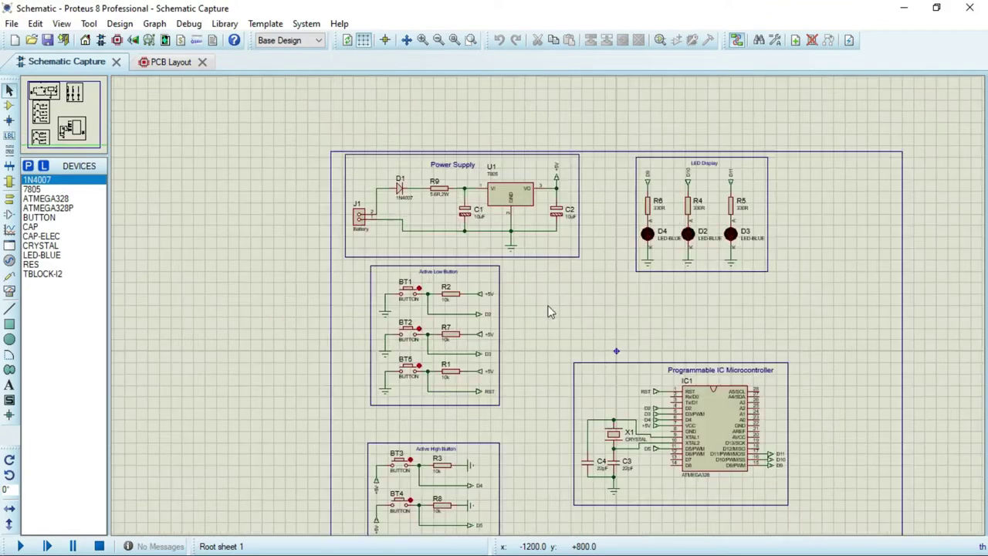
# Step: Examine the circuit schematic and preview the PCB footprints of components such as BT3, D1, R2, R4, R8 and X1
pyautogui.scroll(-2, 720, 344)
pyautogui.scroll(1, 667, 324)
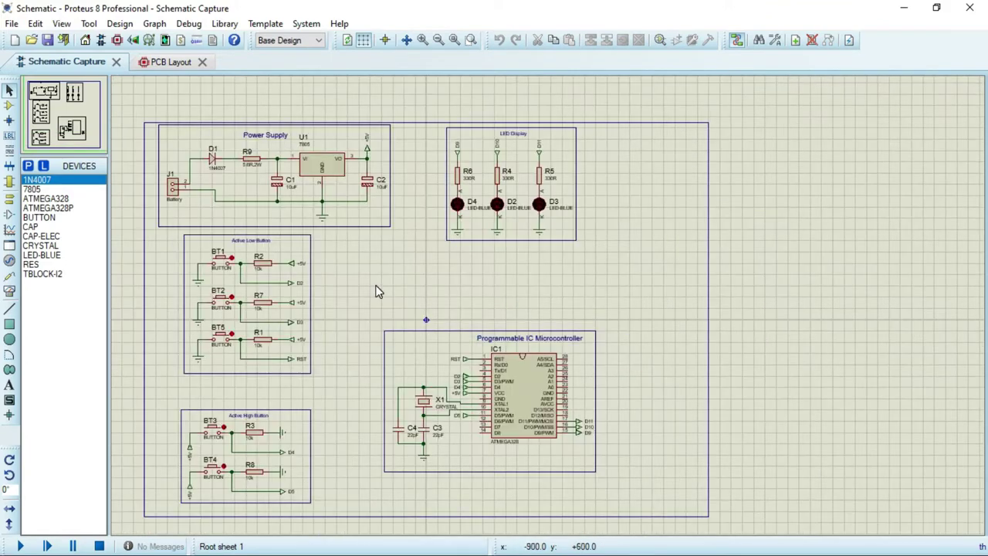
pyautogui.scroll(1, 378, 291)
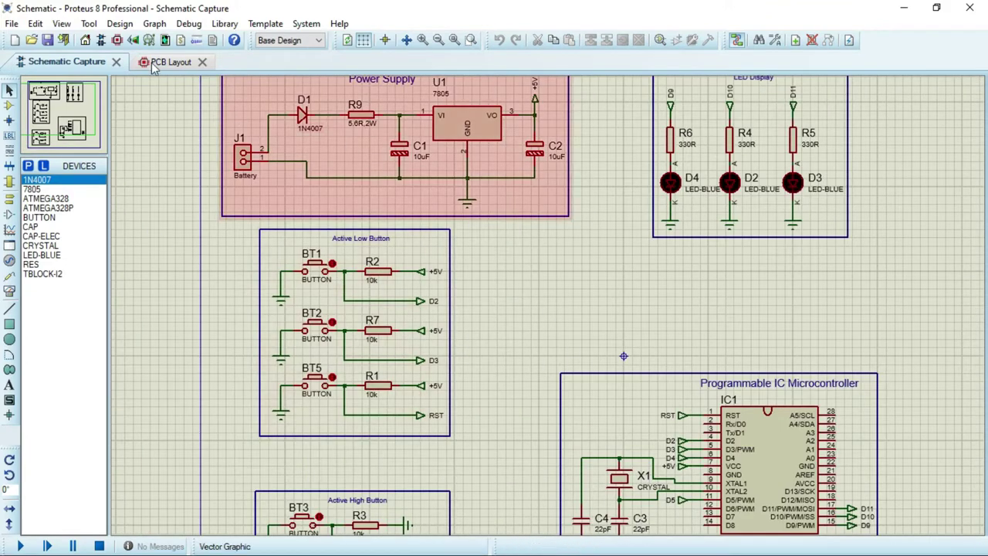
pyautogui.click(151, 65)
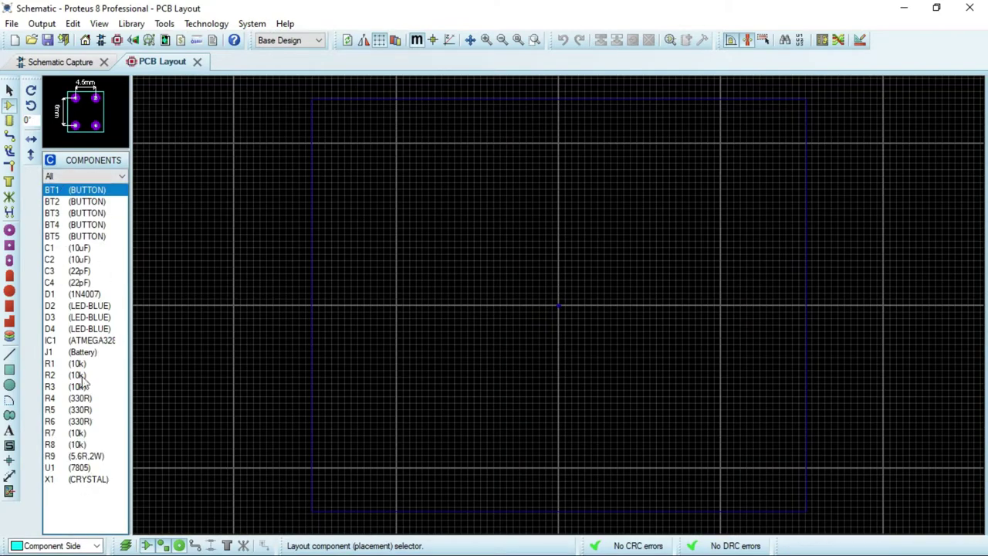
pyautogui.click(78, 213)
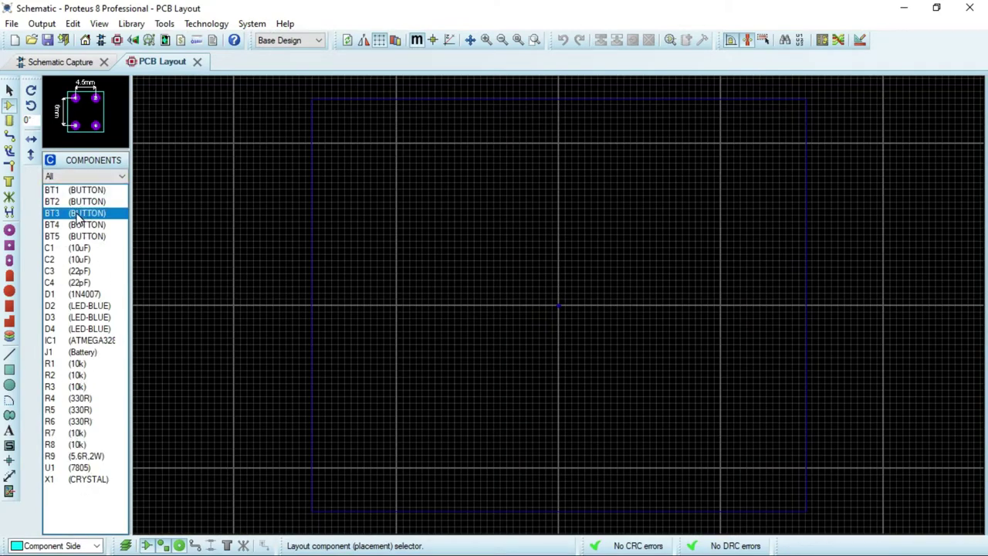
pyautogui.click(94, 294)
pyautogui.click(92, 375)
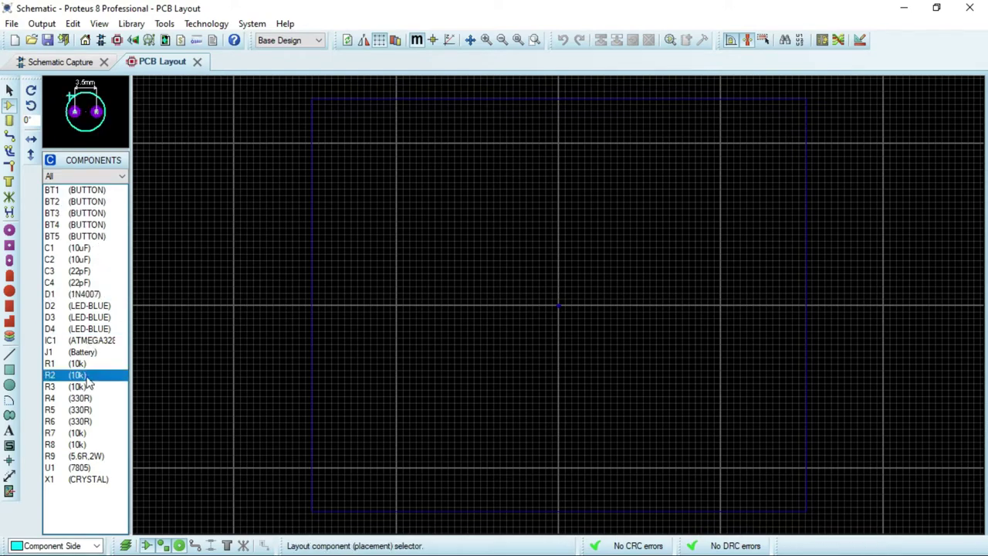
pyautogui.click(91, 398)
pyautogui.click(91, 444)
pyautogui.click(98, 479)
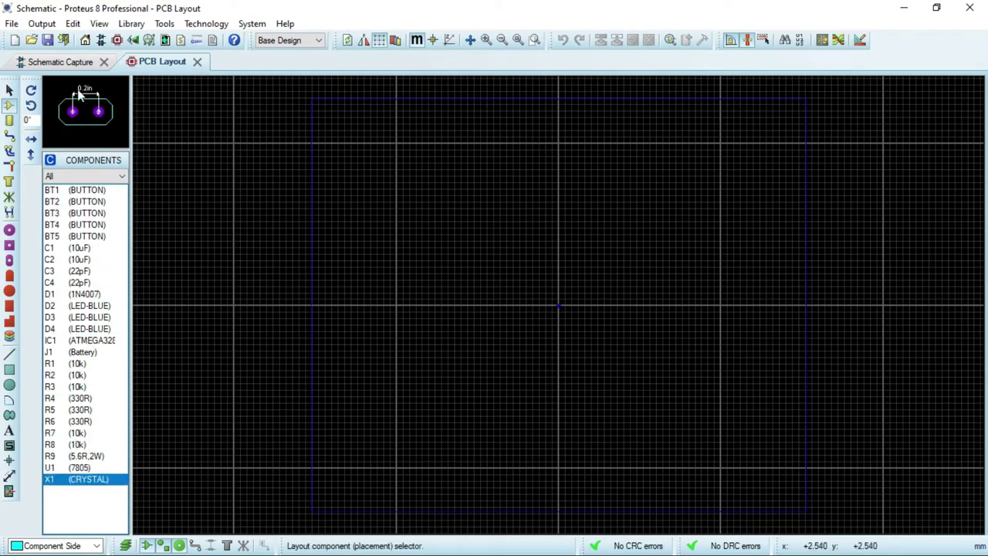
# Step: Compare the circuit blocks in the schematic with the empty PCB layout
pyautogui.click(62, 61)
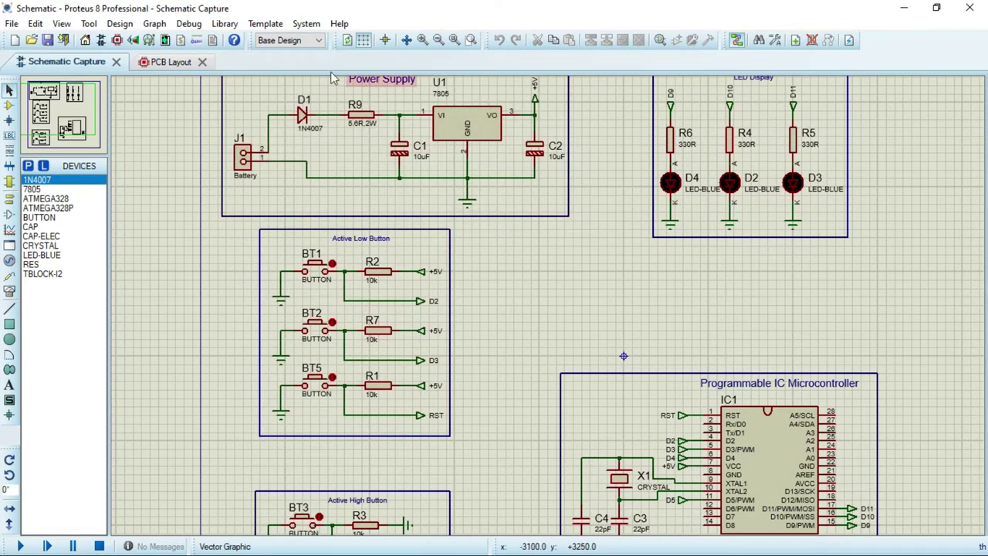
pyautogui.click(166, 63)
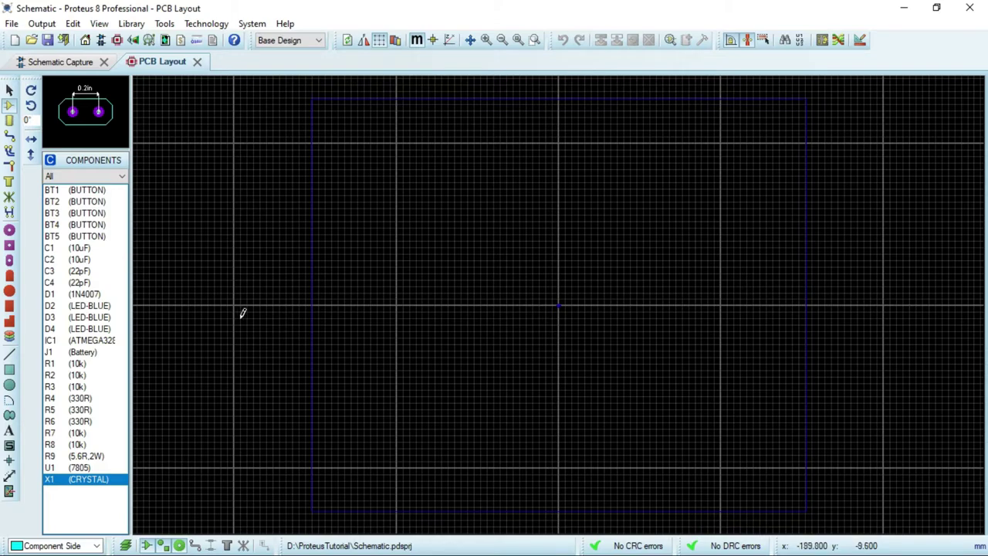
pyautogui.click(51, 62)
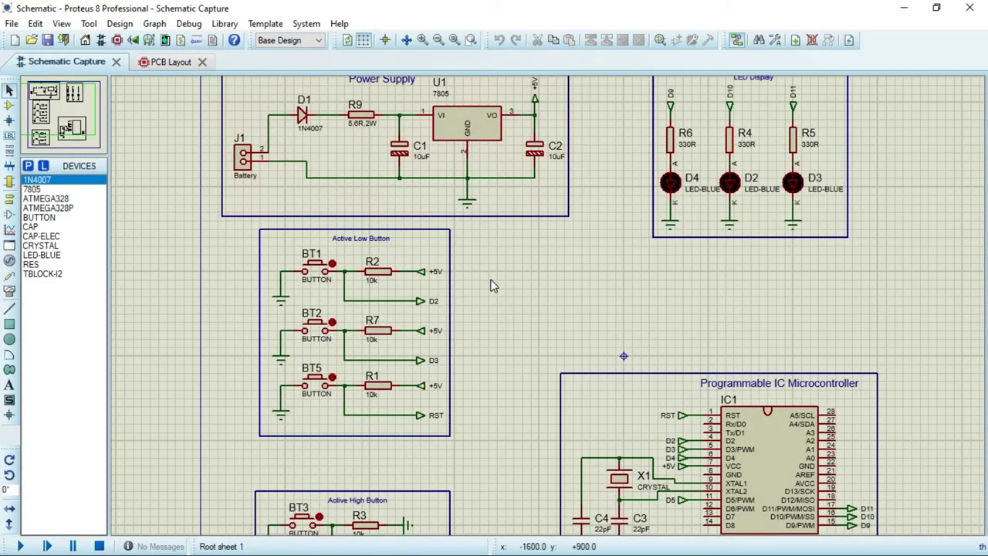
pyautogui.scroll(1, 543, 290)
pyautogui.scroll(-3, 597, 295)
pyautogui.scroll(2, 551, 311)
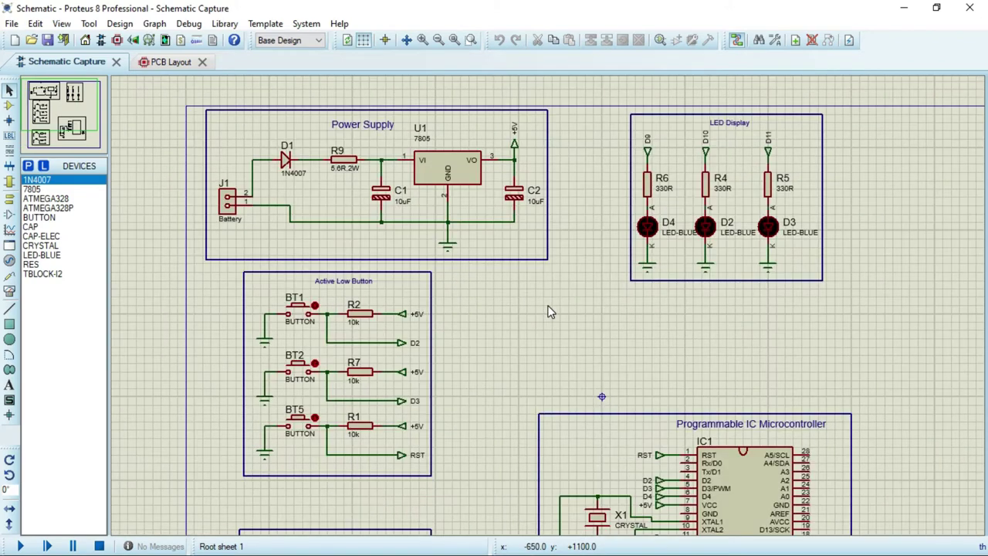
# Step: Place button BT1 in the upper part of the PCB board area and delete it again
pyautogui.click(158, 61)
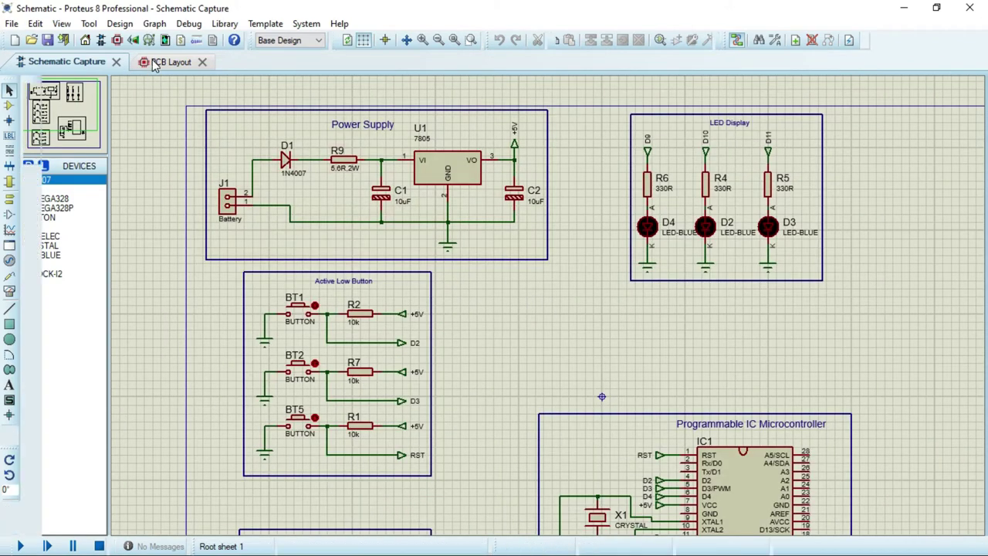
pyautogui.click(71, 193)
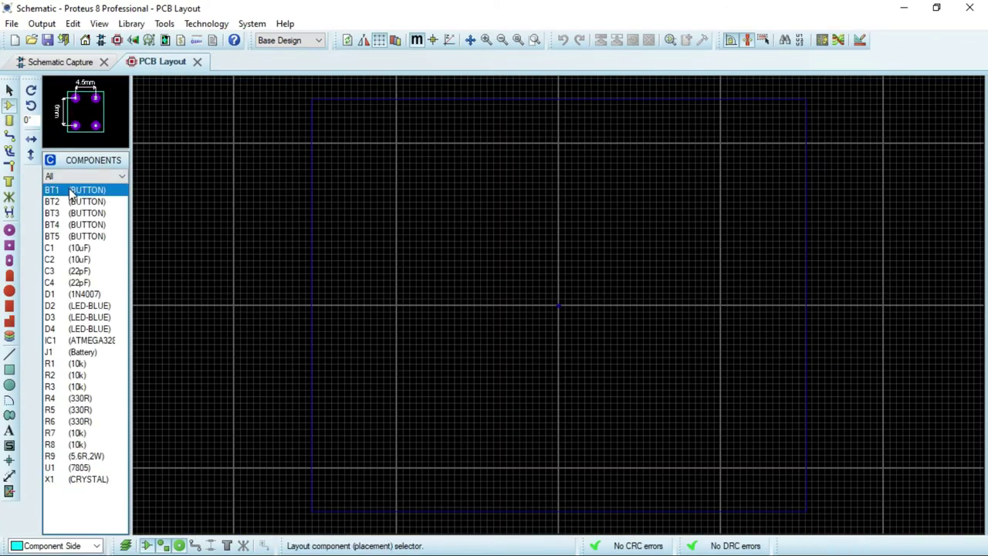
pyautogui.click(531, 256)
pyautogui.scroll(3, 546, 256)
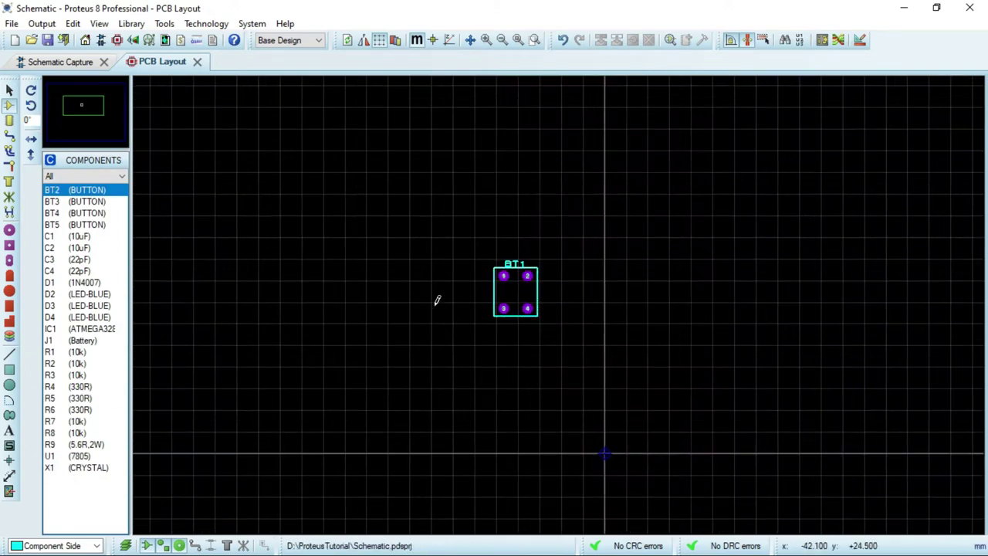
pyautogui.rightClick(528, 309)
pyautogui.rightClick(529, 309)
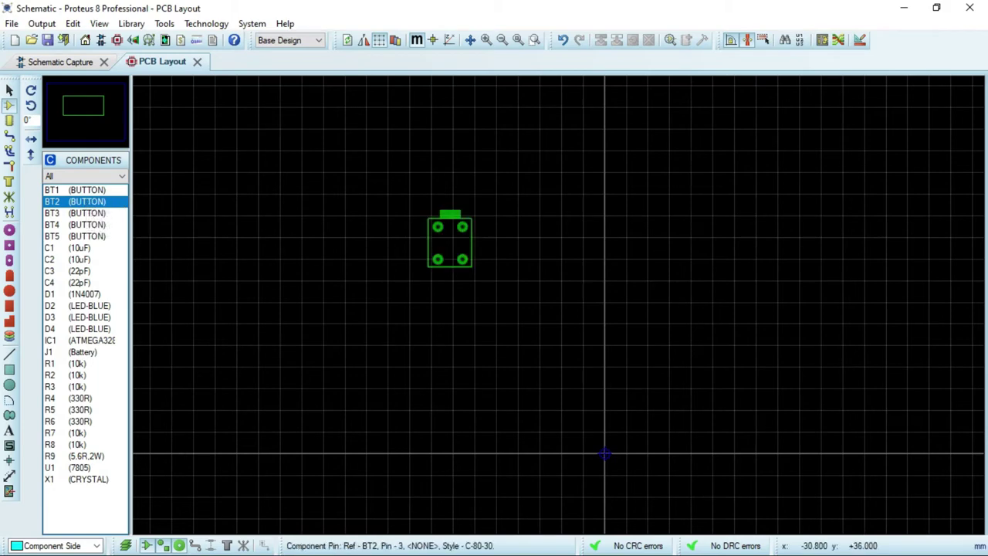
# Step: Place button BT2 on the PCB and examine its 3D model preview
pyautogui.click(449, 243)
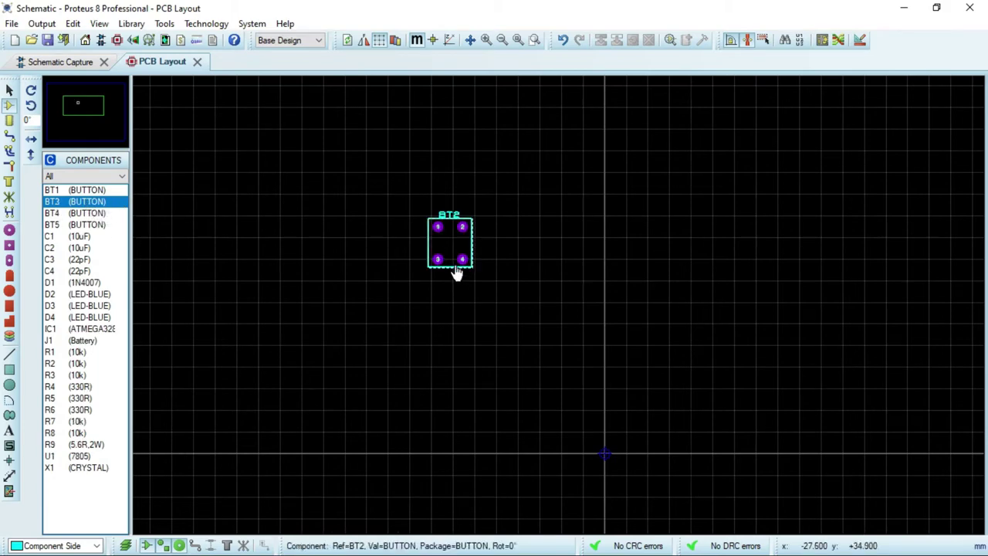
pyautogui.rightClick(460, 262)
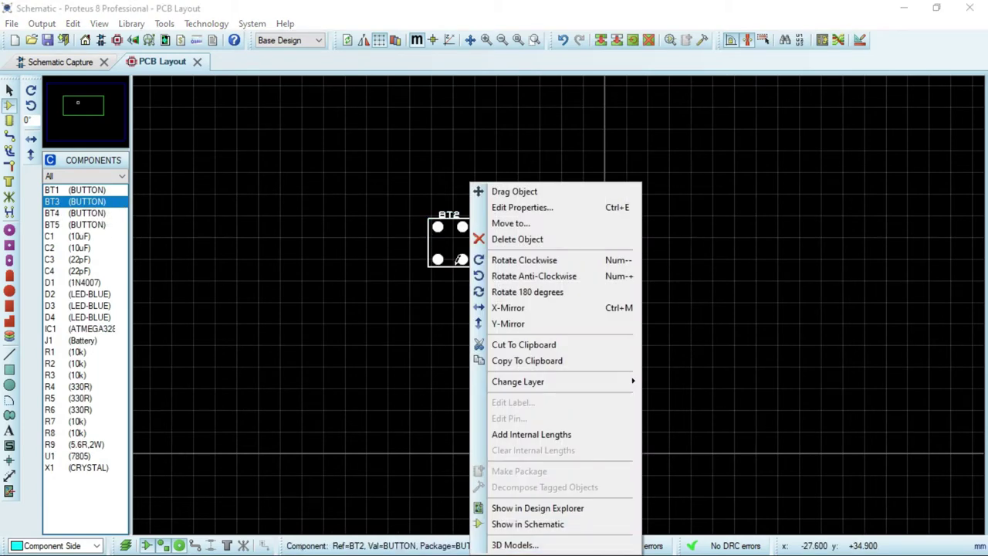
pyautogui.click(516, 544)
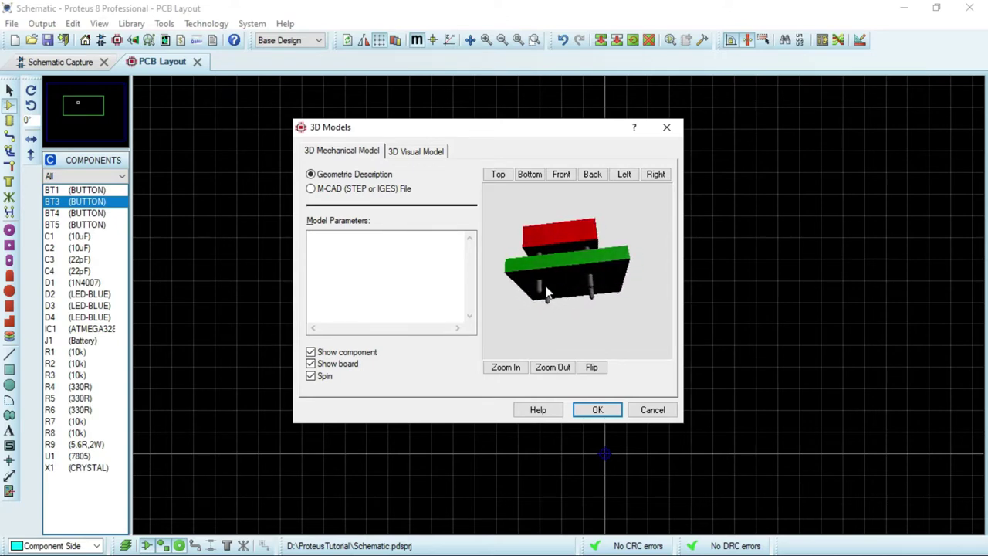
pyautogui.click(666, 127)
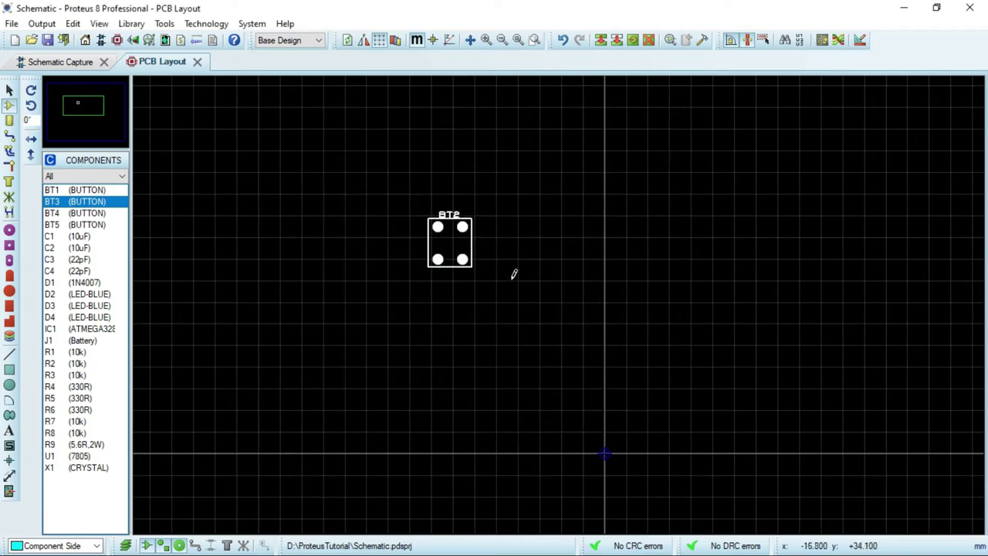
# Step: Delete button BT2 from the board and place button BT3 in nearly the same spot
pyautogui.rightClick(455, 267)
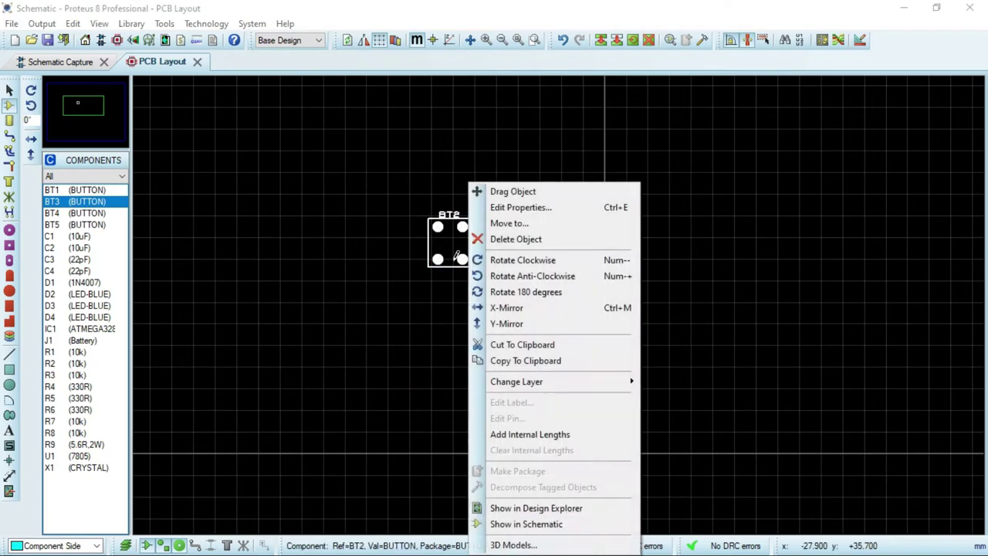
pyautogui.click(514, 238)
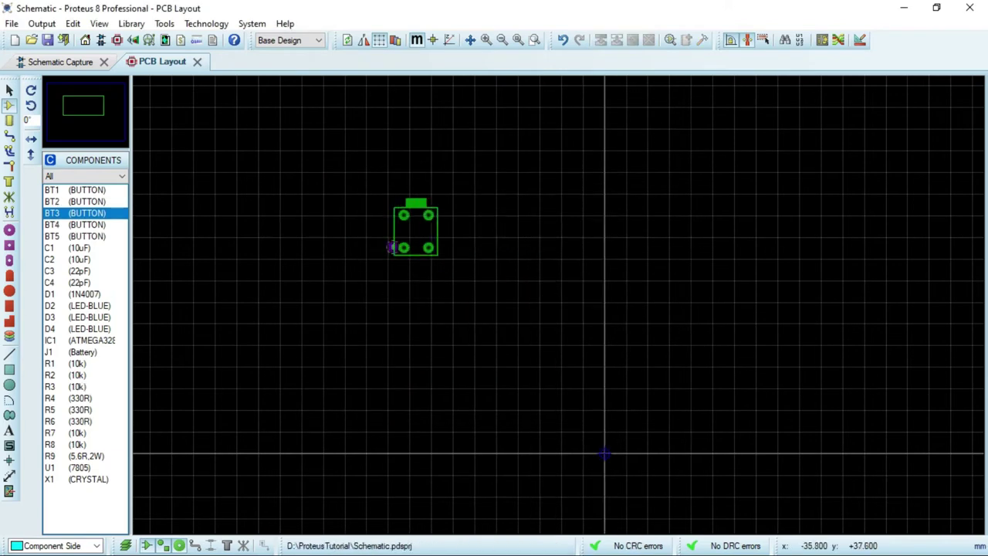
pyautogui.click(472, 251)
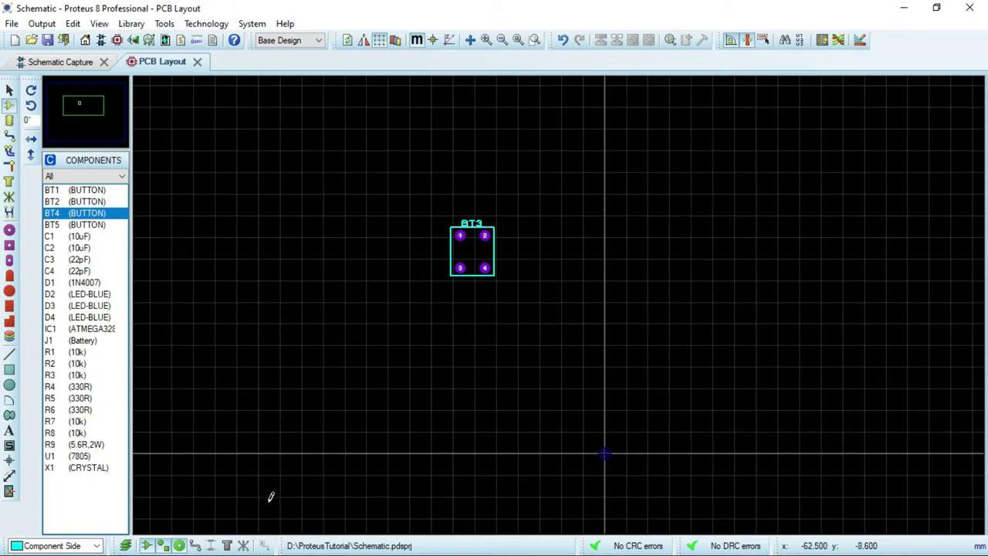
# Step: Switch to Chrome and open the website grabcad.com
pyautogui.hotkey('alt', 'Tab')
pyautogui.hotkey('alt', 'Tab')
pyautogui.hotkey('alt', 'Tab')
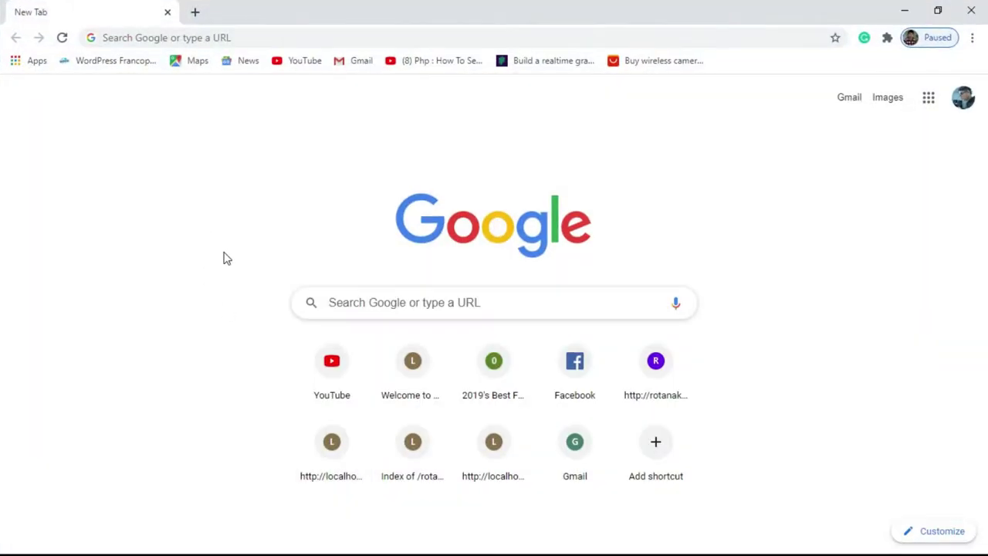
pyautogui.click(245, 37)
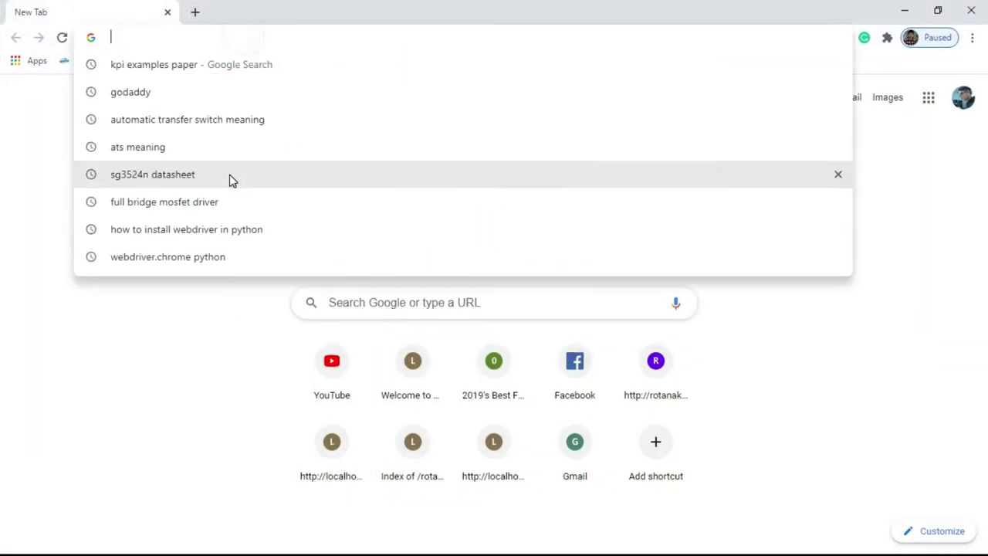
pyautogui.write('grabcad.com')
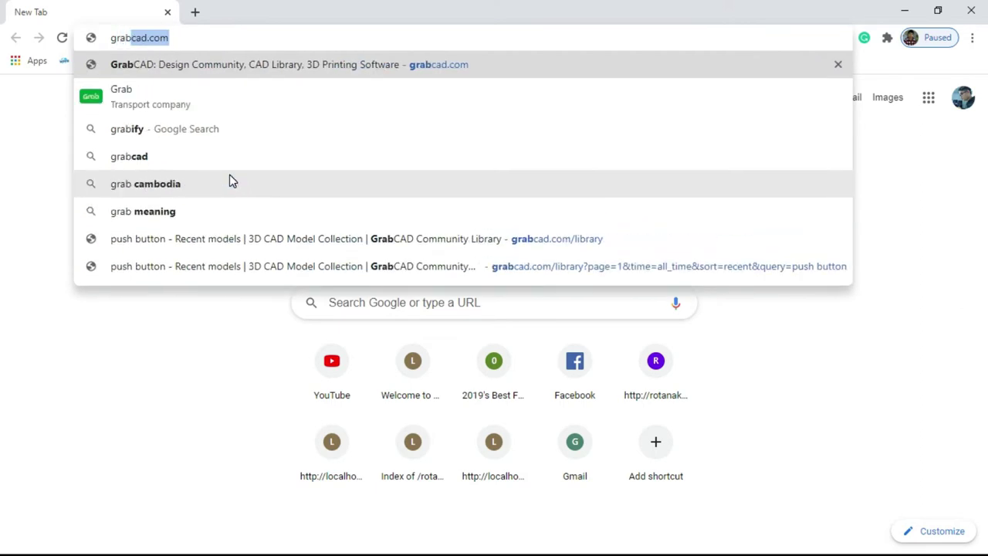
pyautogui.press('Return')
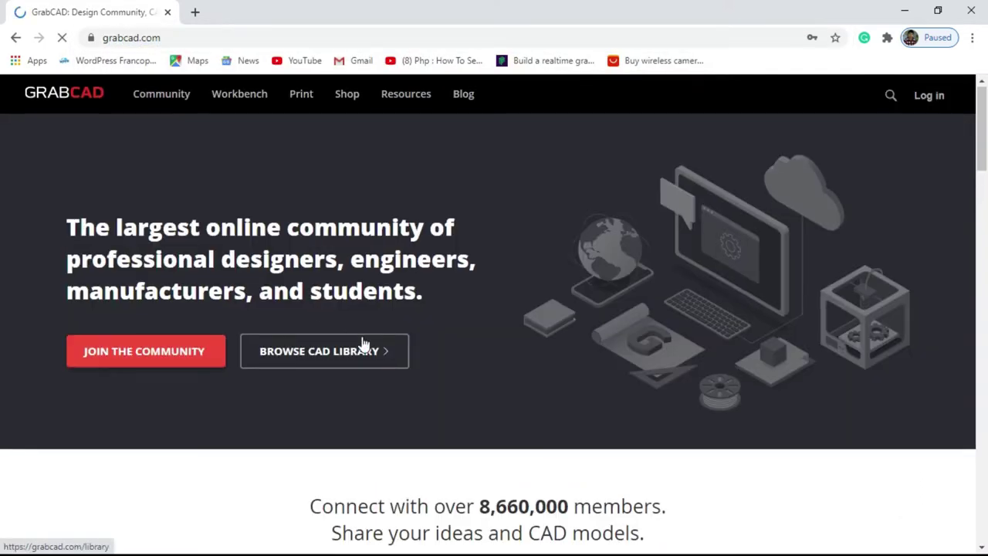
# Step: Look over the GrabCAD home page and open its CAD library
pyautogui.scroll(-4, 363, 342)
pyautogui.scroll(4, 360, 342)
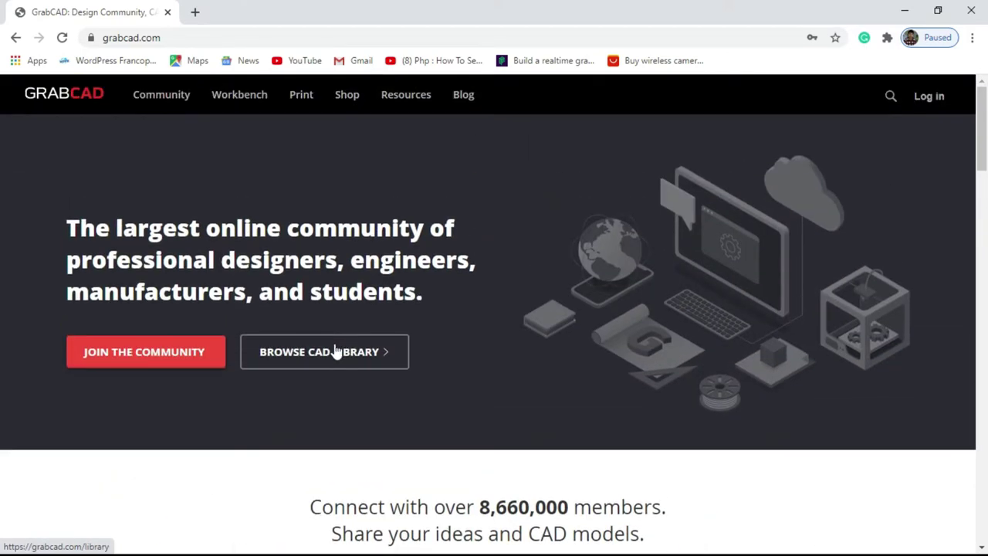
pyautogui.click(334, 352)
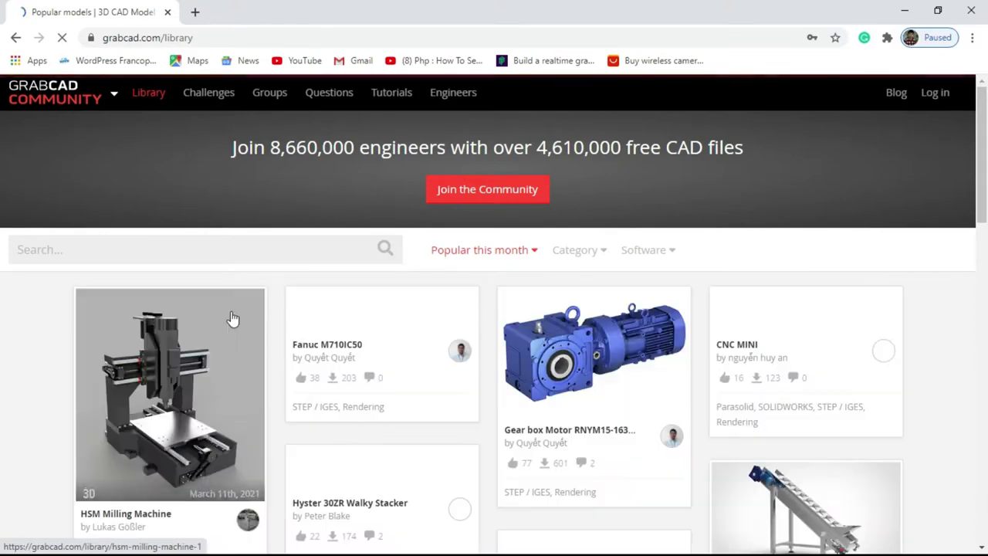
# Step: Search the CAD library for "tblock" and look through the terminal block models
pyautogui.click(86, 254)
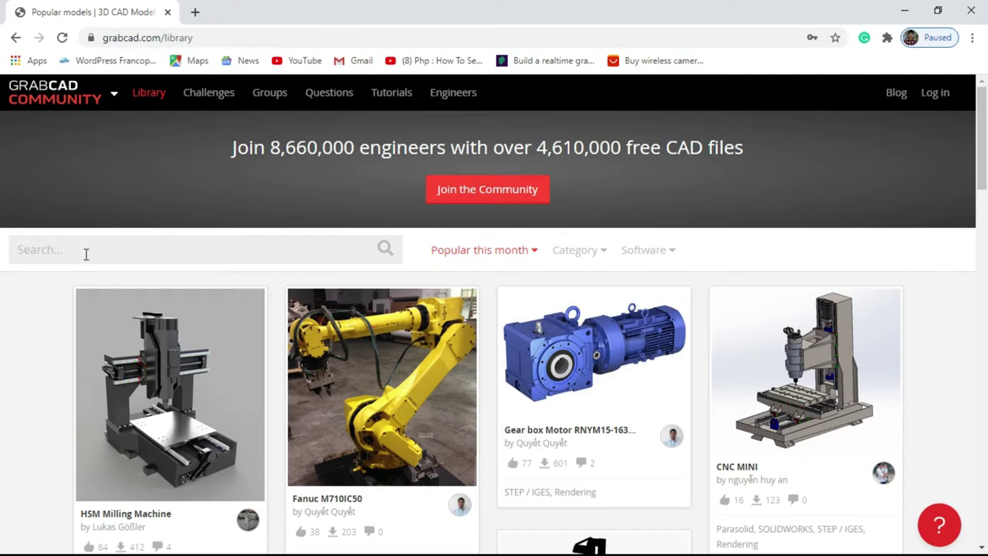
pyautogui.write('b')
pyautogui.write('utt')
pyautogui.press('BackSpace')
pyautogui.press('BackSpace')
pyautogui.press('BackSpace')
pyautogui.press('BackSpace')
pyautogui.write('t')
pyautogui.press('Return')
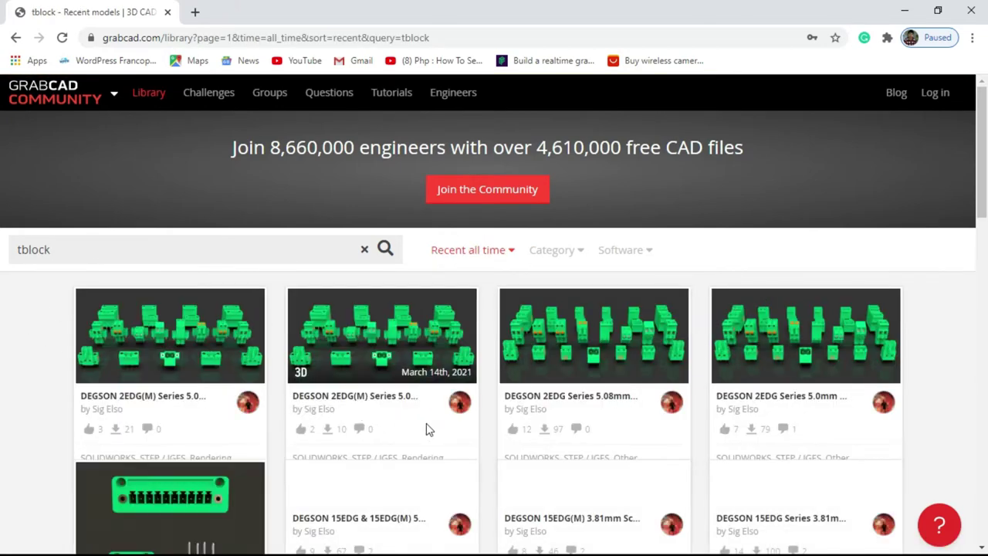
pyautogui.scroll(-4, 432, 434)
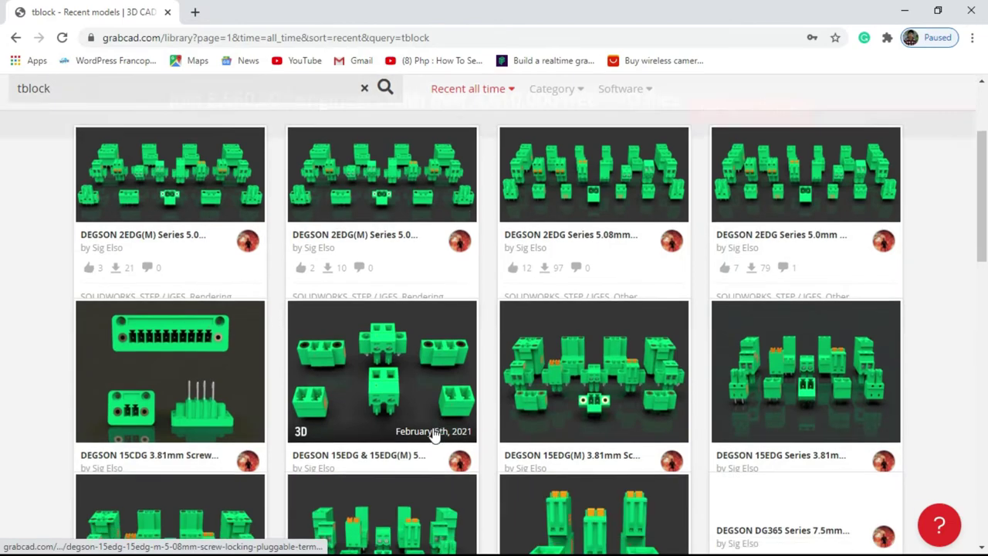
pyautogui.scroll(4, 434, 436)
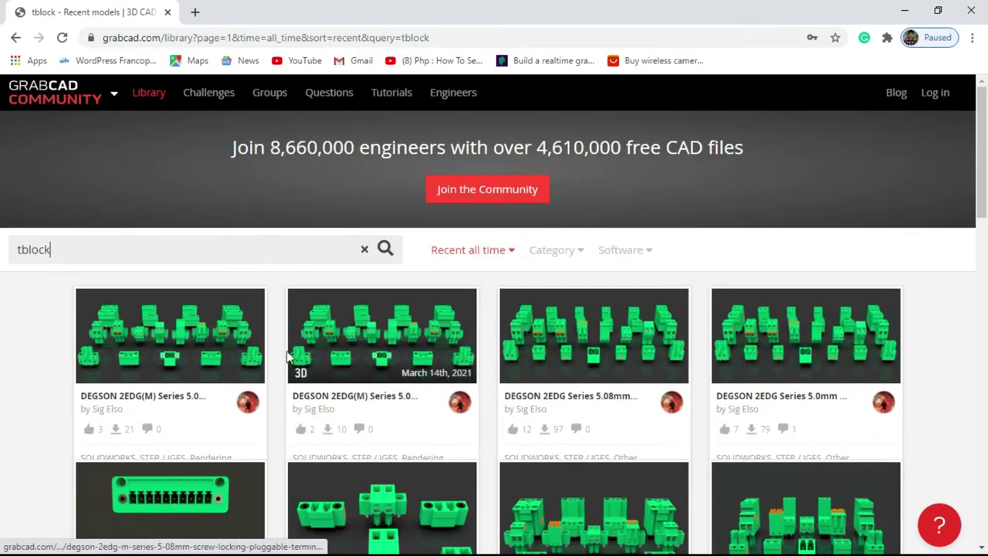
# Step: Search the CAD library for "button" and look through the first page of models for a suitable push button
pyautogui.doubleClick(71, 249)
pyautogui.write('button')
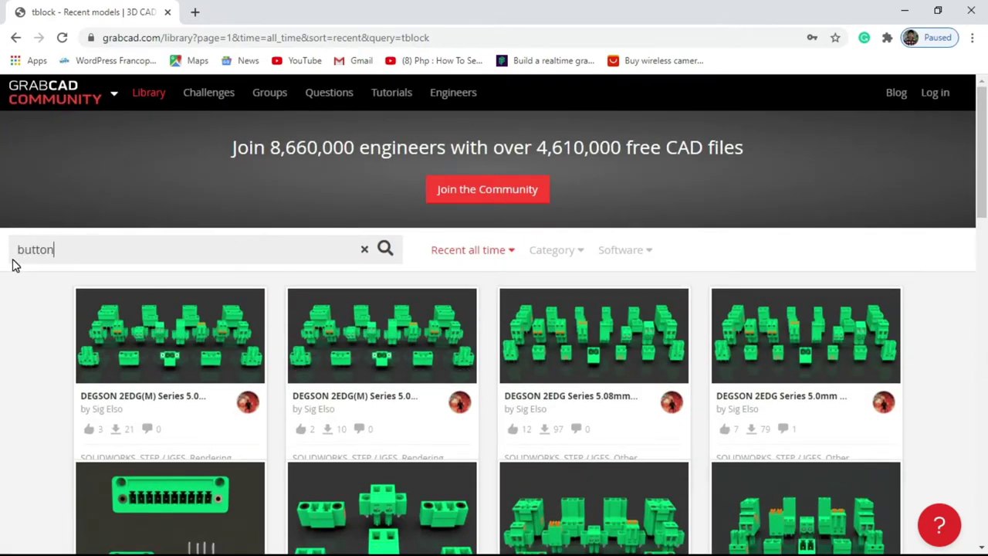
pyautogui.press('Return')
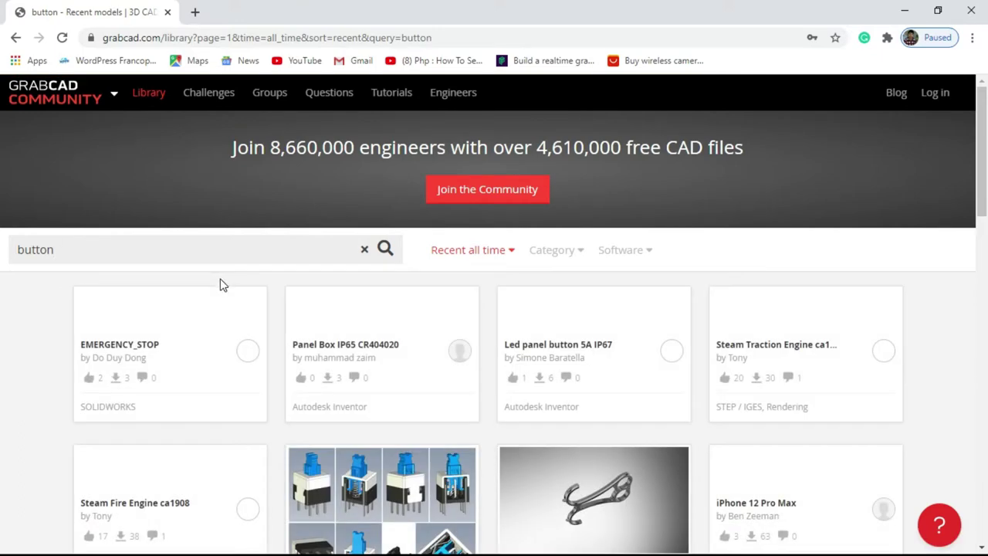
pyautogui.scroll(-3, 209, 280)
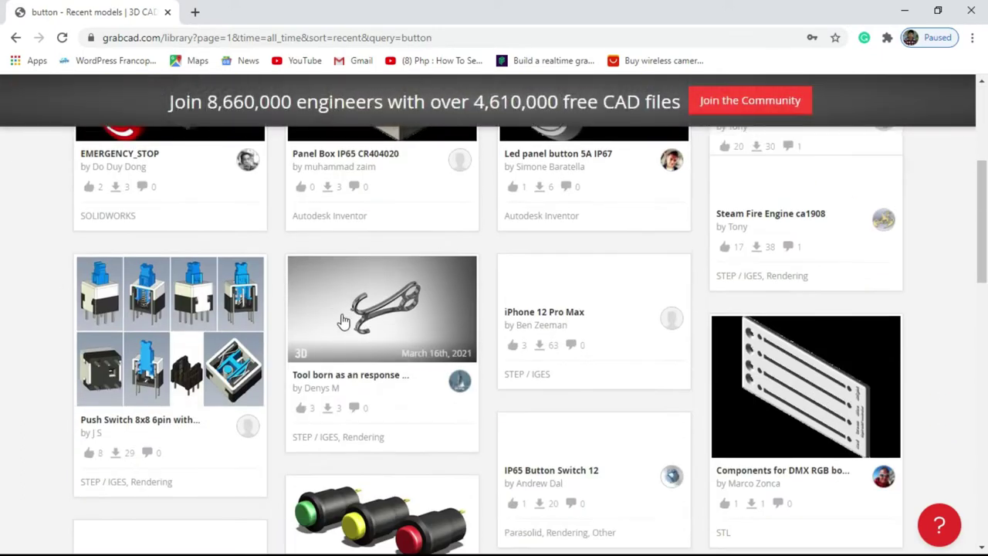
pyautogui.scroll(-8, 343, 321)
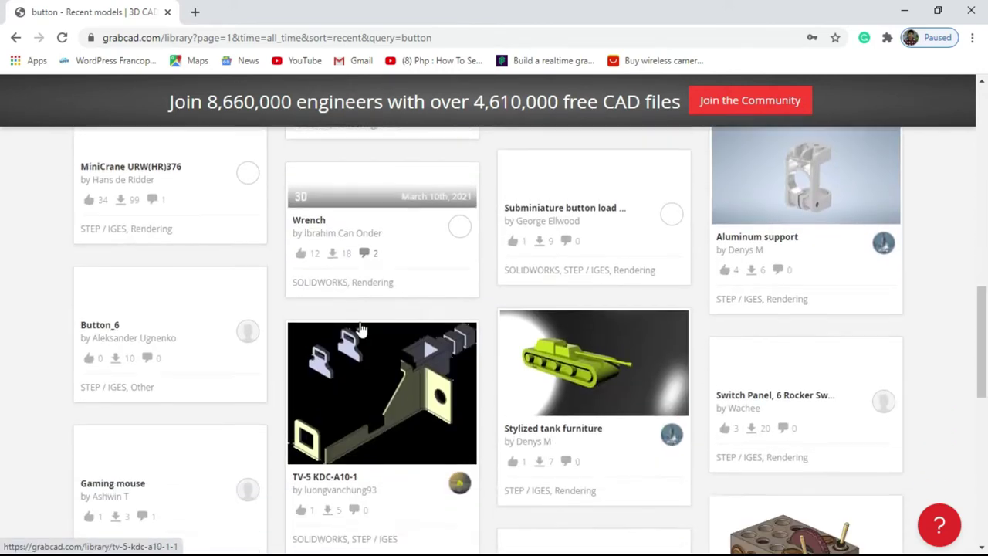
pyautogui.scroll(-5, 359, 327)
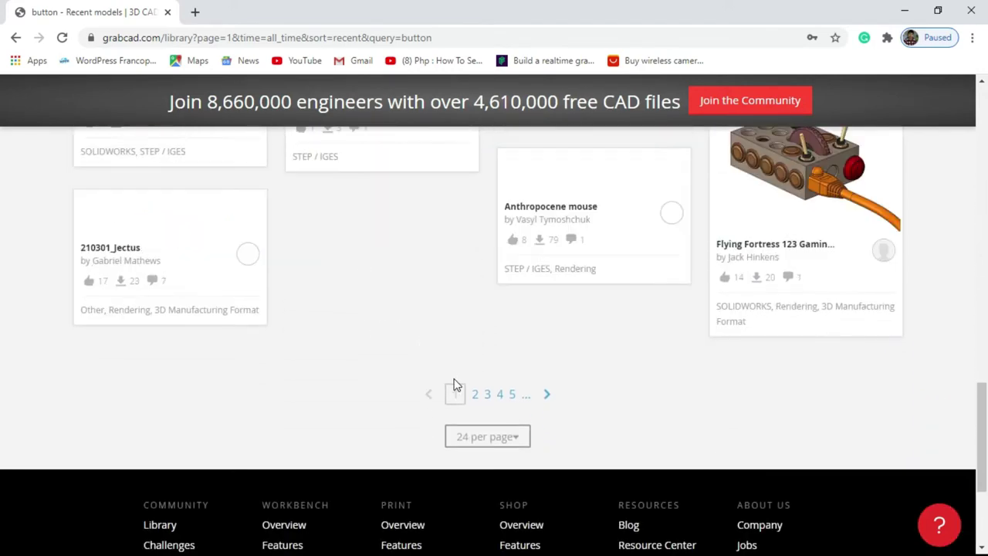
pyautogui.scroll(5, 402, 377)
pyautogui.scroll(-5, 401, 378)
pyautogui.scroll(5, 379, 360)
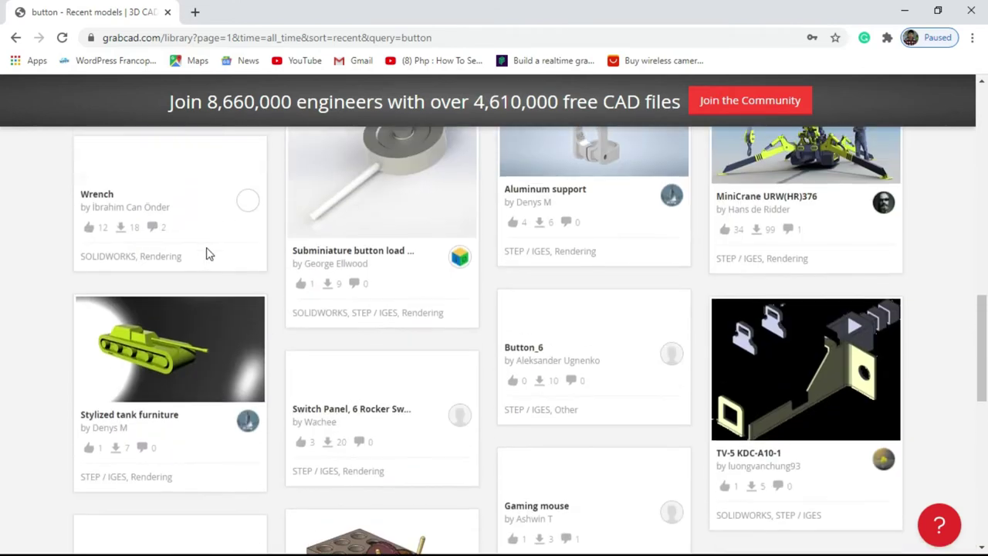
# Step: Refine the library search to "button small" and look through the models for a small PCB push button
pyautogui.scroll(10, 207, 254)
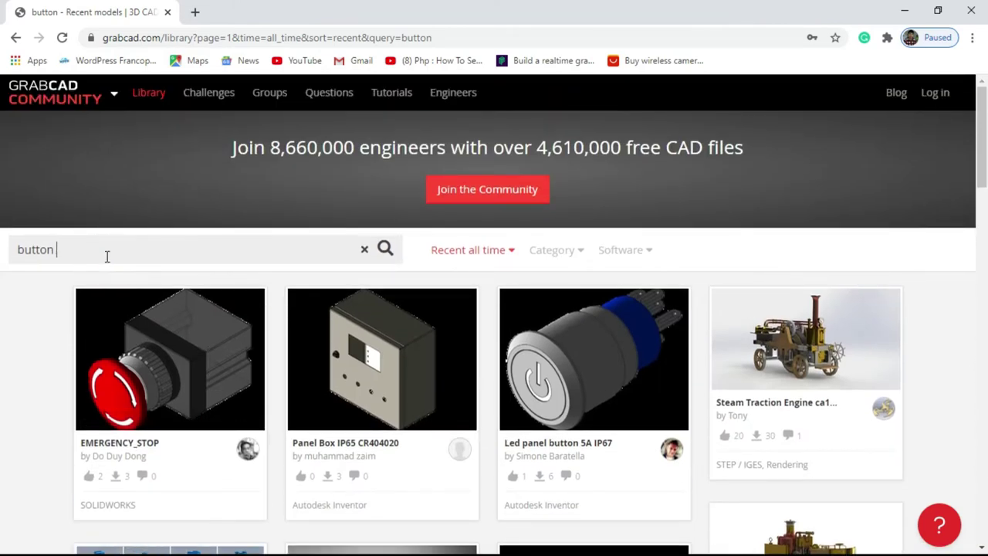
pyautogui.write('small')
pyautogui.press('Return')
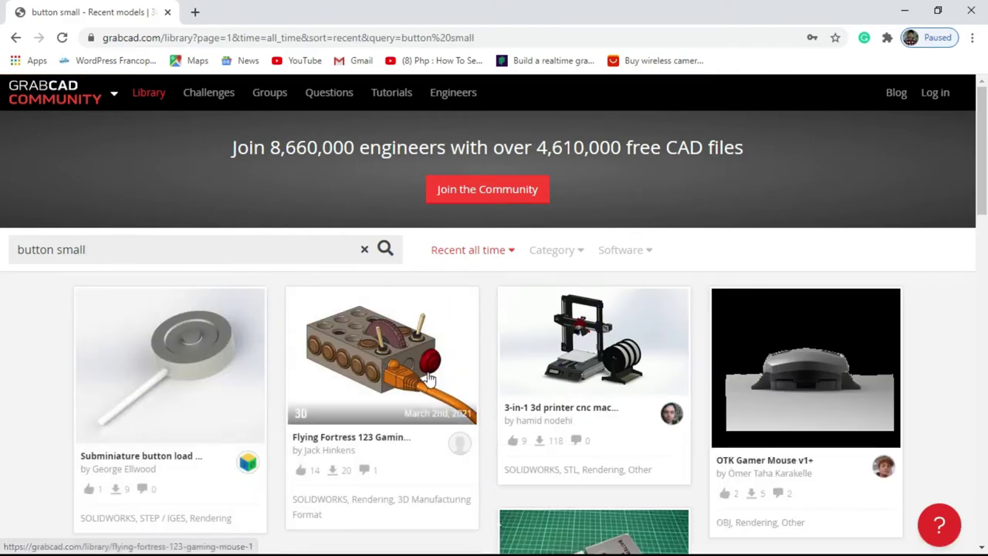
pyautogui.scroll(-8, 429, 378)
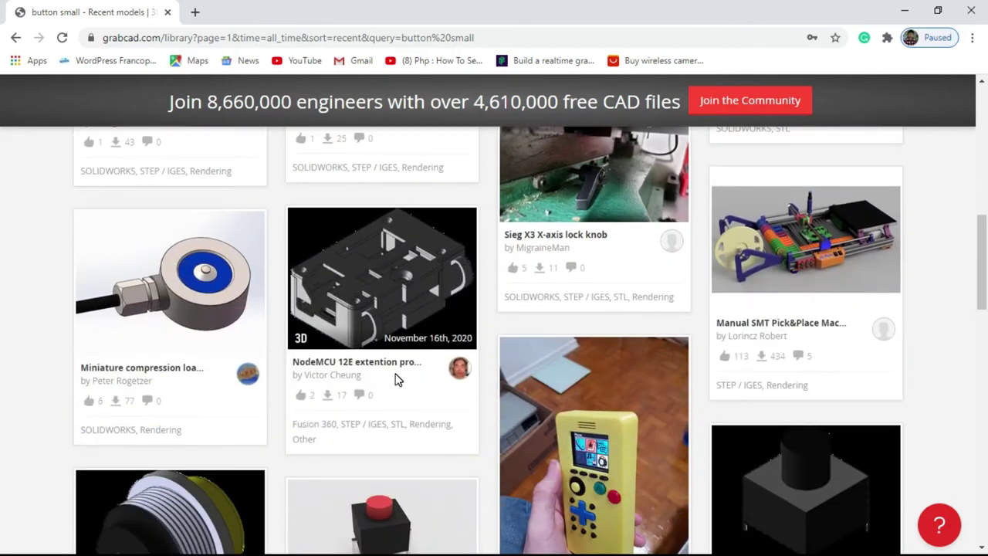
pyautogui.scroll(-3, 395, 378)
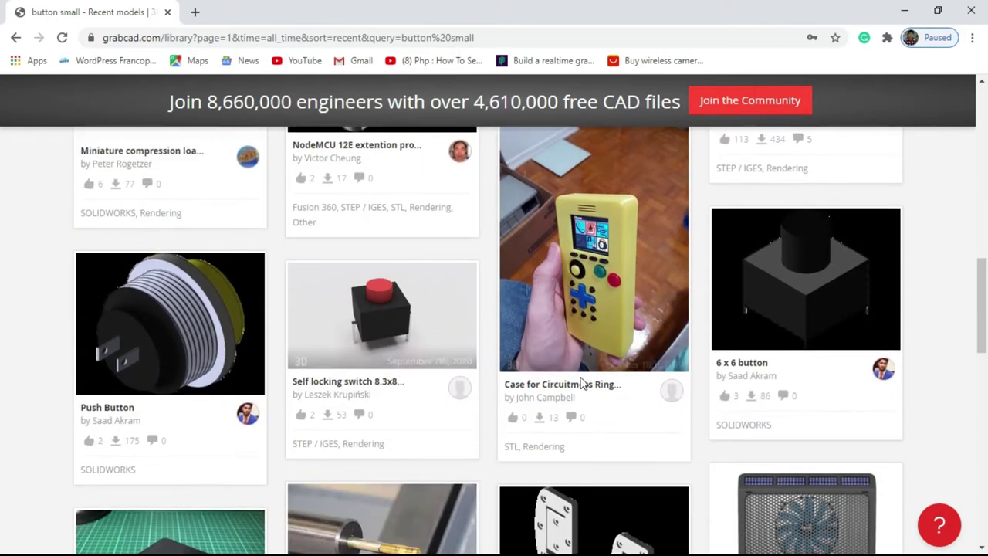
pyautogui.scroll(-2, 554, 389)
pyautogui.scroll(4, 554, 396)
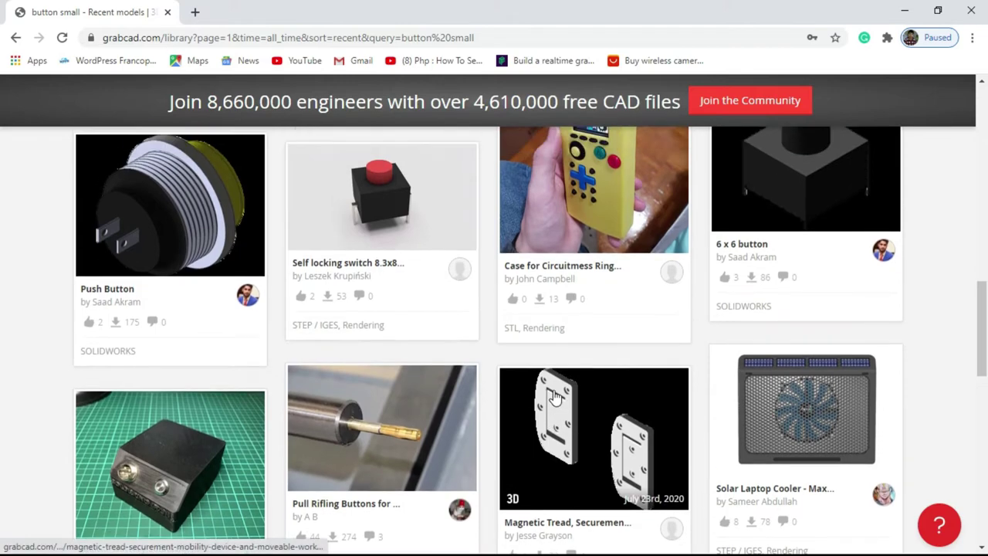
pyautogui.scroll(-5, 554, 396)
pyautogui.scroll(-5, 554, 396)
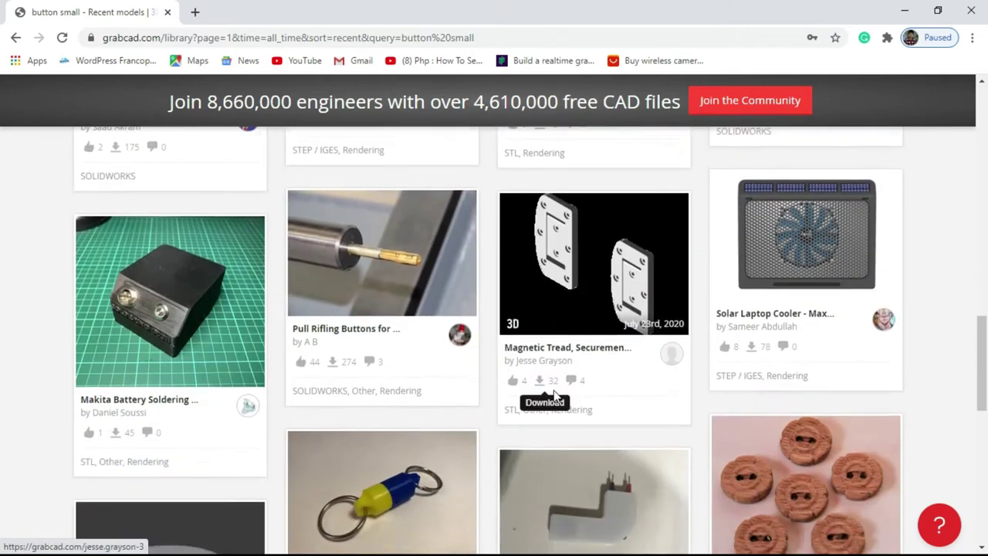
pyautogui.scroll(1, 554, 396)
pyautogui.scroll(8, 554, 395)
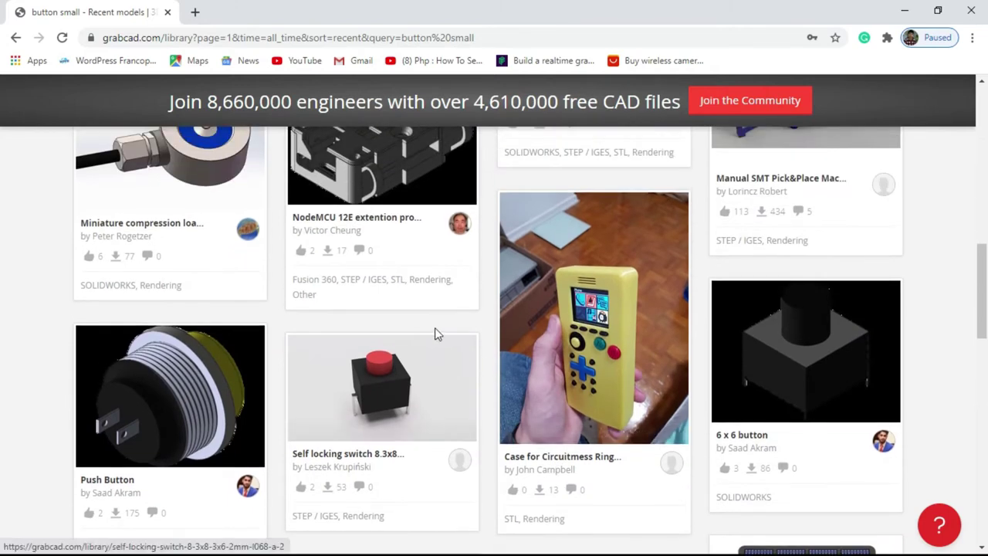
# Step: Open the "6 x 6 button" model, load it in the 3D viewer and inspect it from several angles
pyautogui.scroll(1, 435, 335)
pyautogui.click(766, 436)
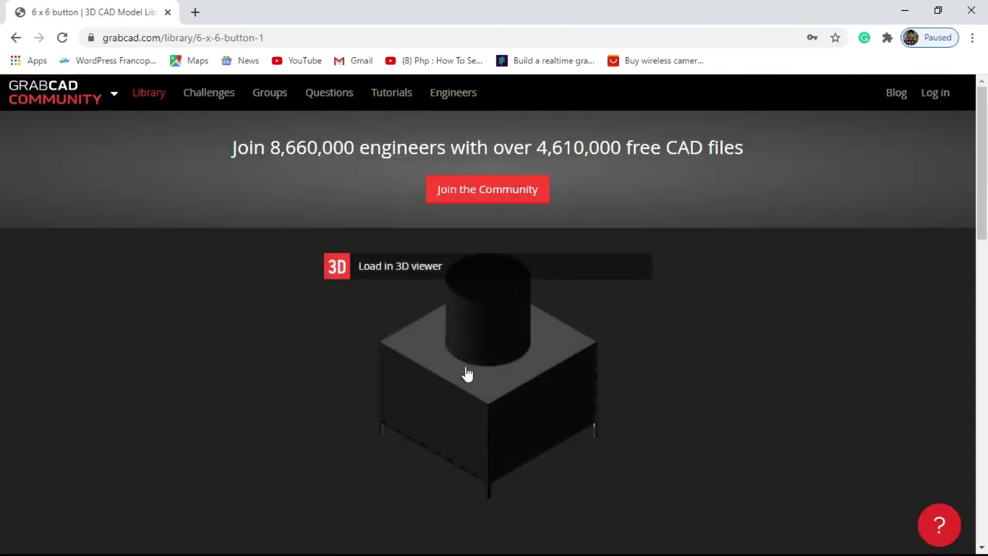
pyautogui.scroll(-2, 455, 338)
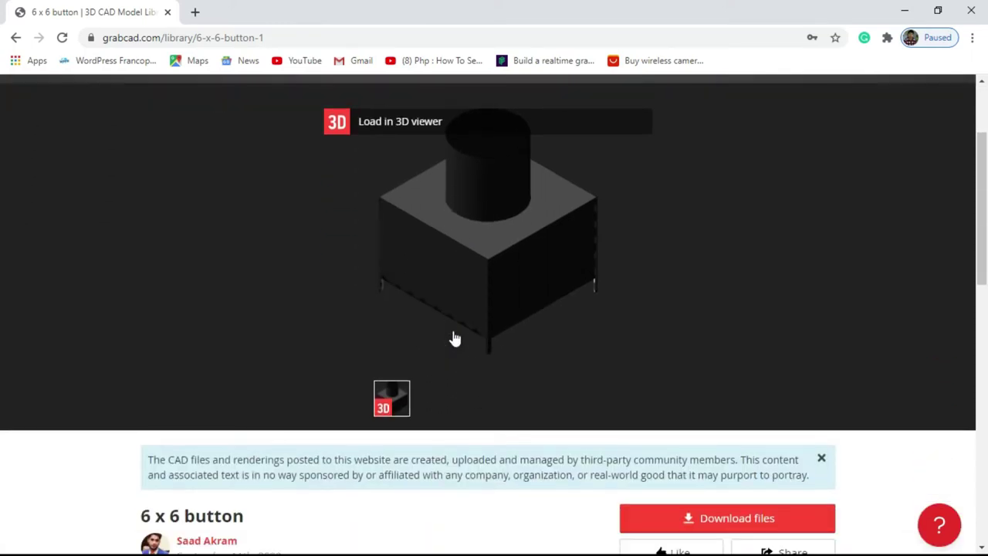
pyautogui.click(377, 121)
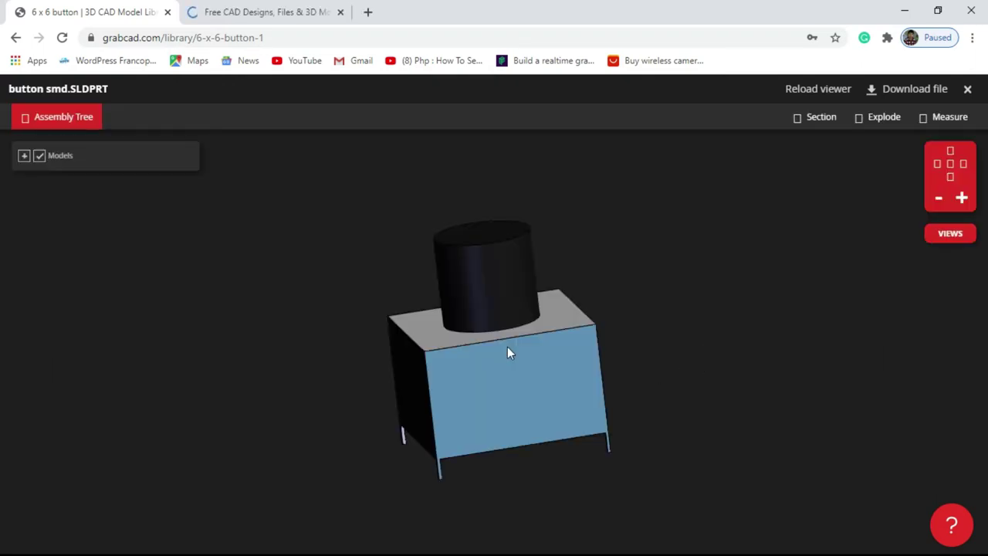
pyautogui.moveTo(507, 353); pyautogui.dragTo(347, 273)
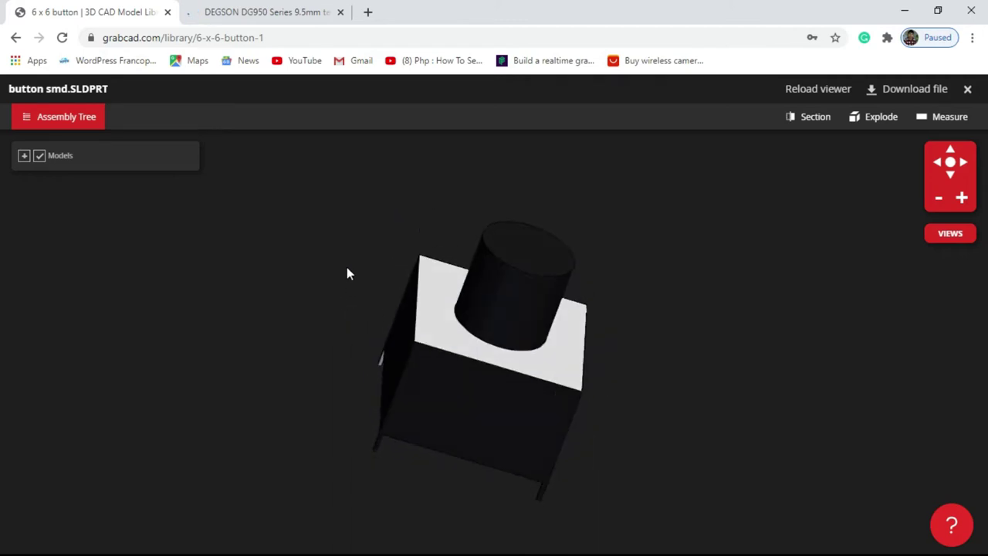
pyautogui.moveTo(509, 353); pyautogui.dragTo(487, 355)
pyautogui.click(486, 352)
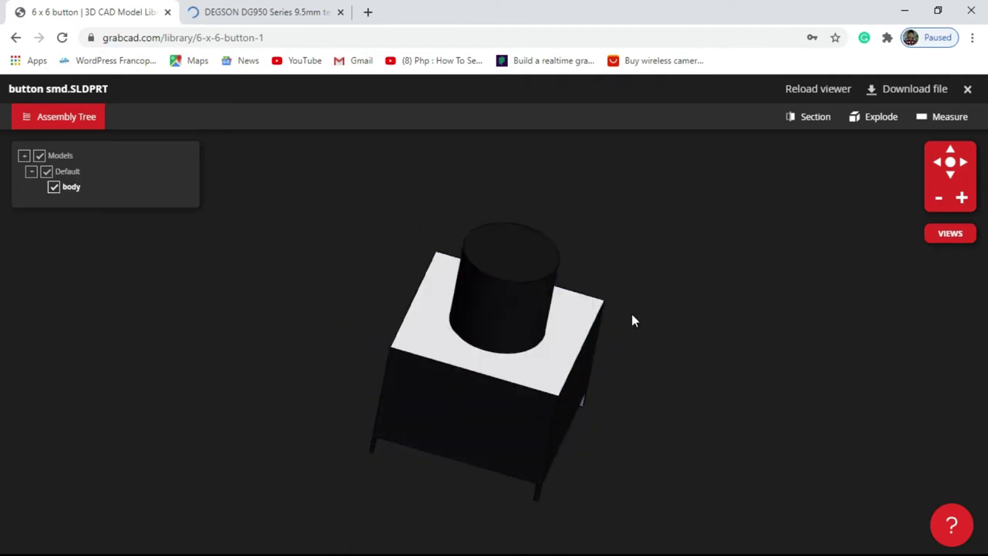
pyautogui.click(625, 222)
pyautogui.scroll(-3, 785, 202)
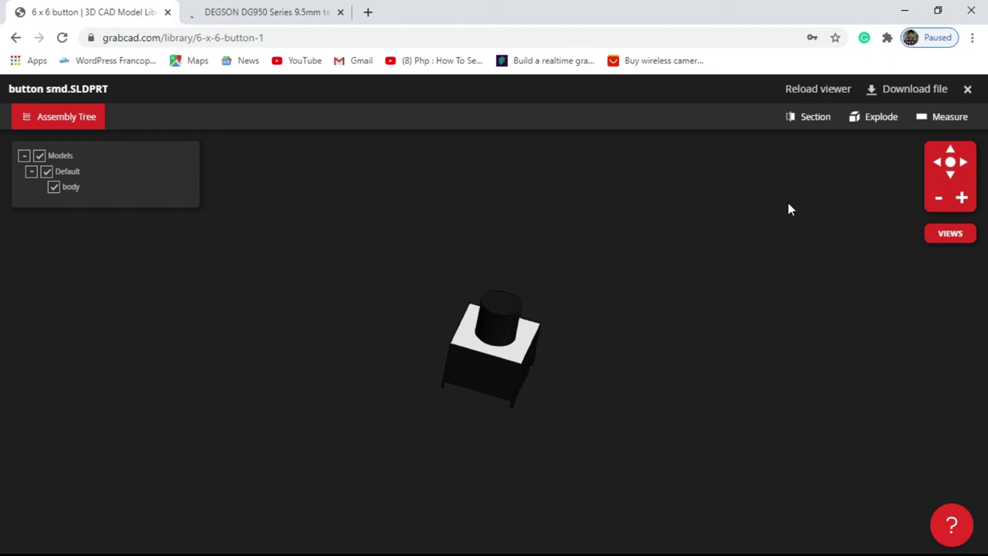
pyautogui.scroll(2, 786, 198)
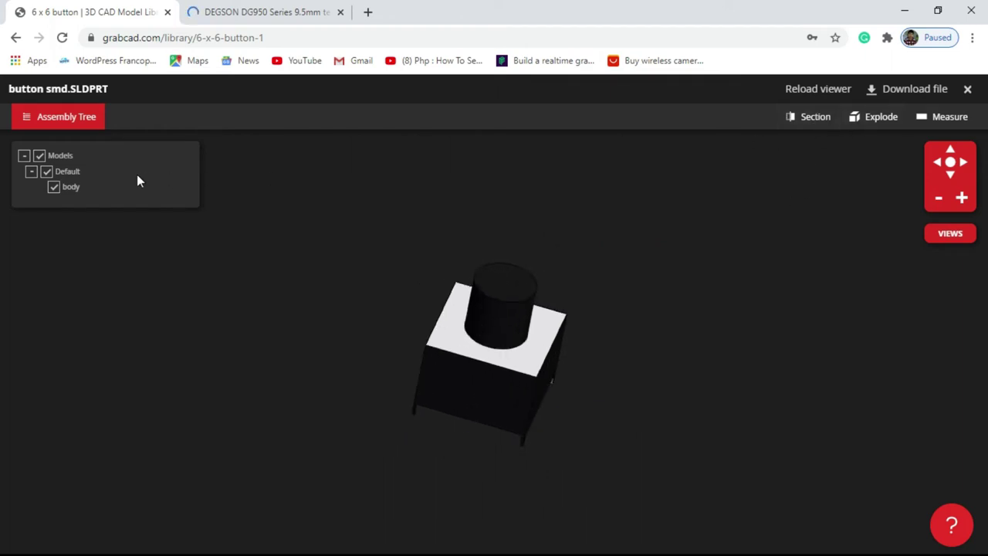
# Step: Leave the 3D viewer, reopen the "6 x 6 button" model page and check the file format it offers
pyautogui.click(16, 37)
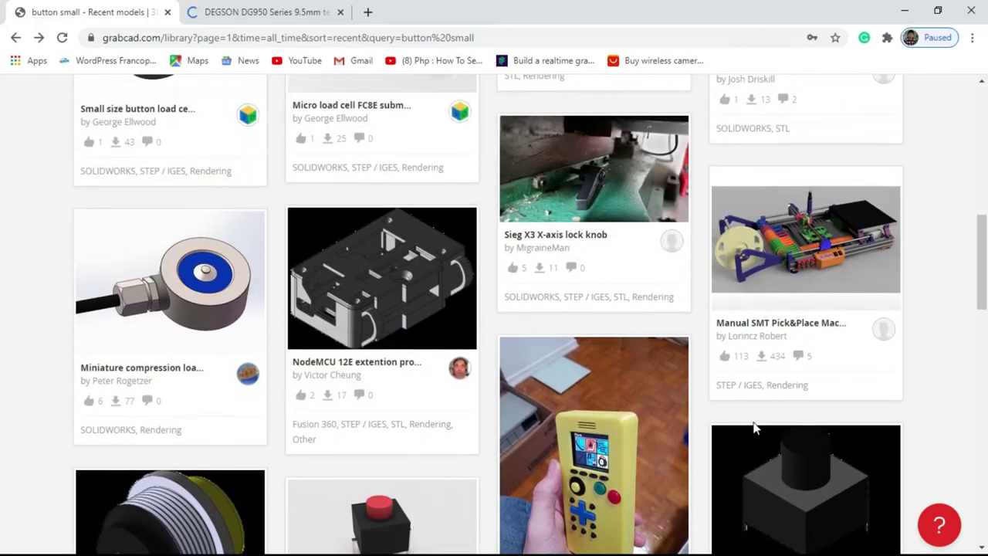
pyautogui.click(802, 491)
pyautogui.scroll(-1, 503, 409)
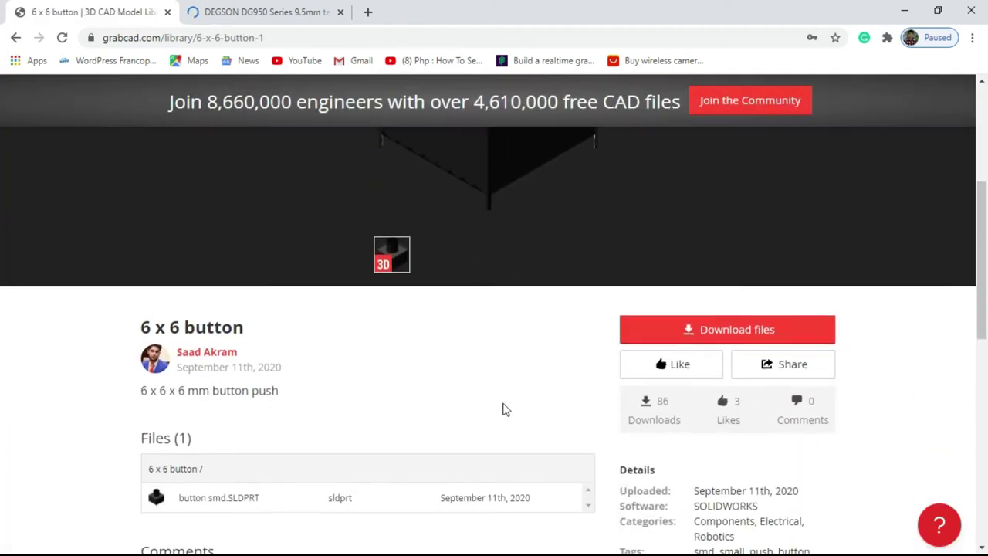
pyautogui.scroll(2, 619, 434)
pyautogui.scroll(-3, 618, 437)
pyautogui.scroll(-1, 617, 438)
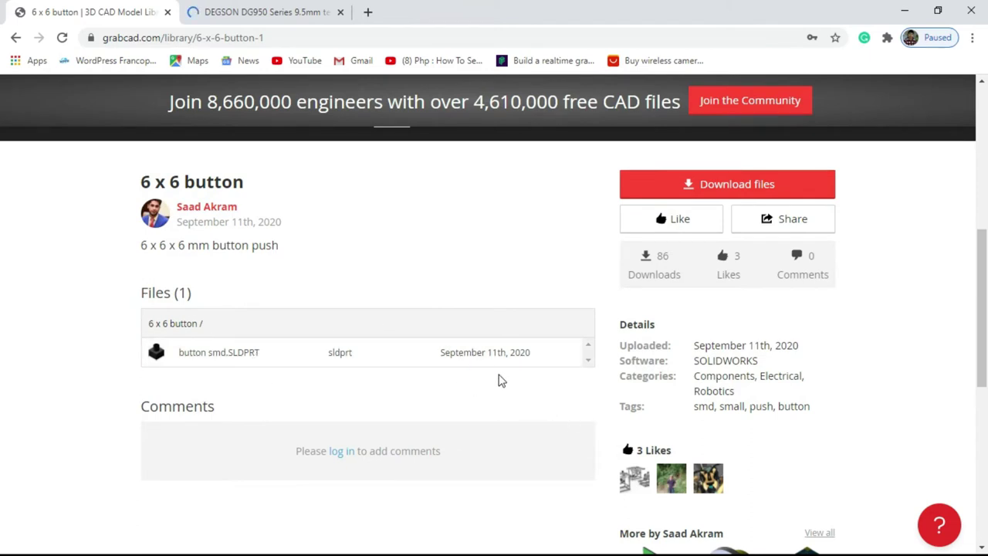
pyautogui.click(586, 360)
pyautogui.moveTo(569, 358)
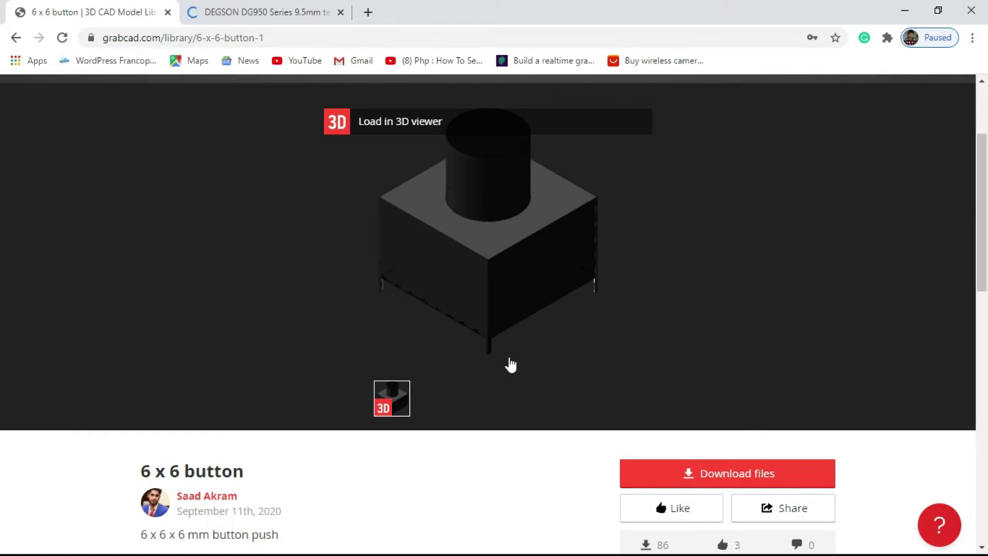
# Step: Switch to the DEGSON DG950 Series 9.5mm terminal block Pack page and review its description, details and file list
pyautogui.click(243, 15)
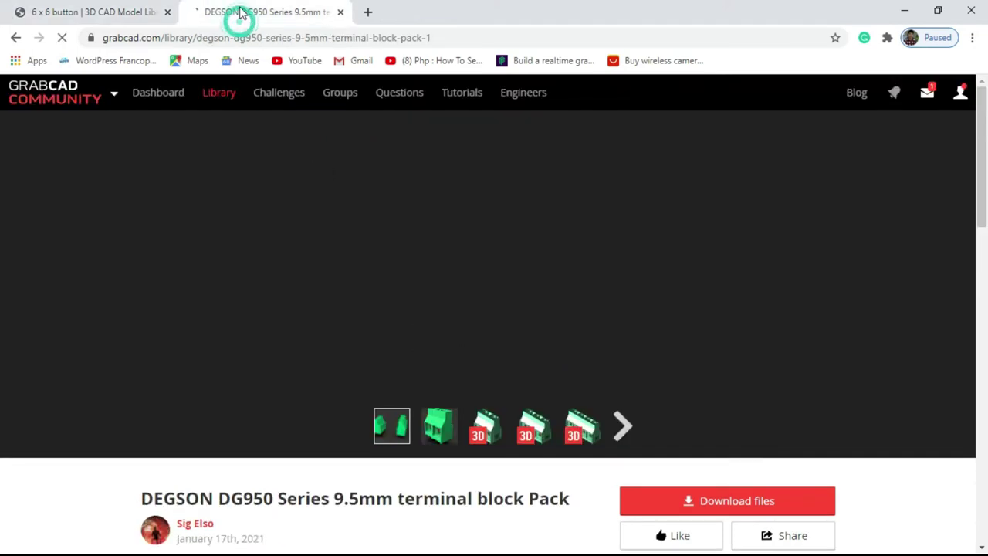
pyautogui.click(625, 429)
pyautogui.scroll(-4, 447, 277)
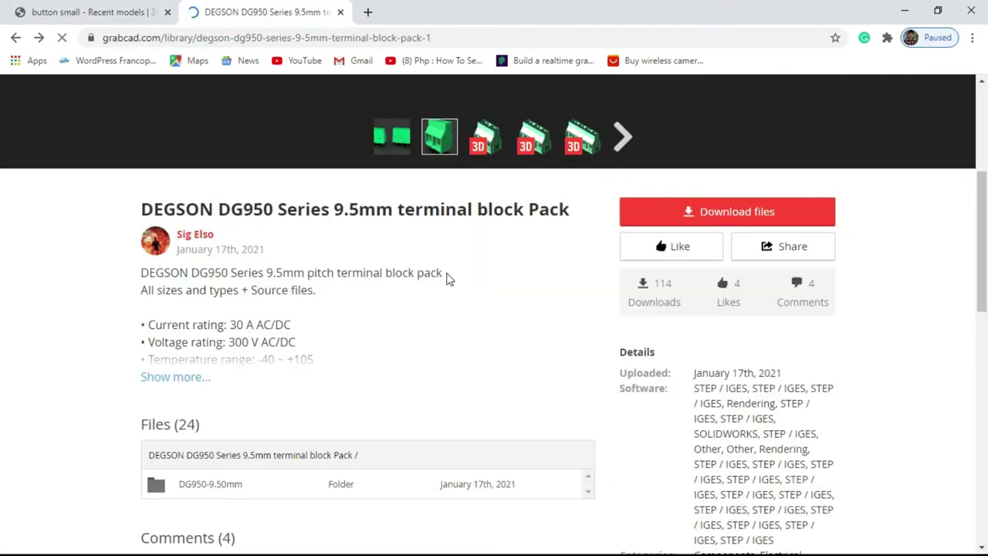
pyautogui.scroll(-1, 447, 278)
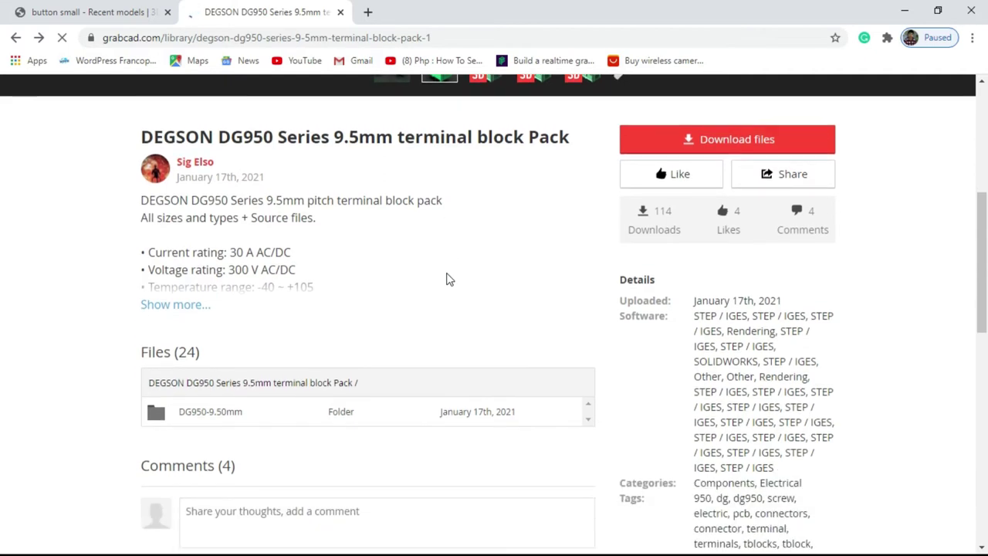
pyautogui.scroll(-2, 447, 278)
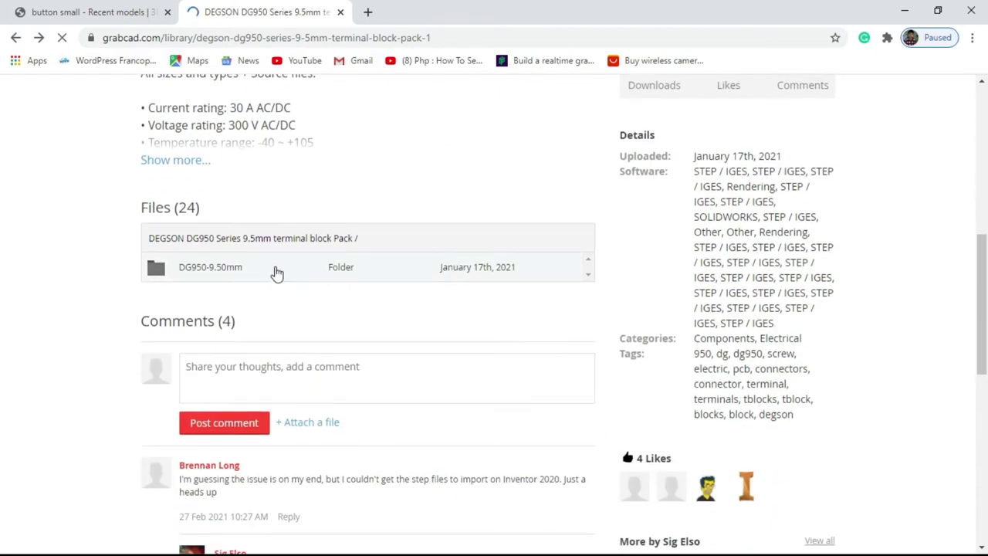
pyautogui.scroll(3, 390, 237)
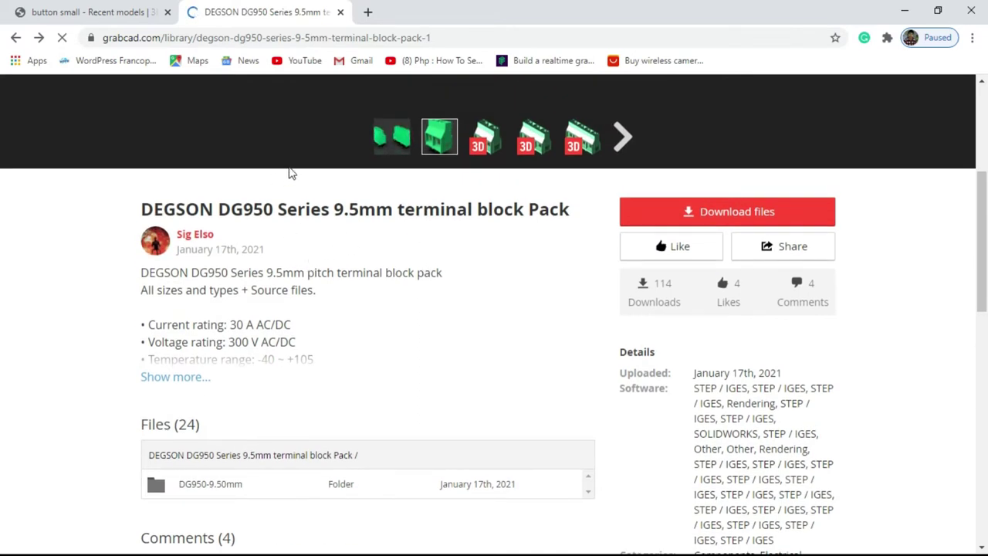
pyautogui.scroll(1, 469, 182)
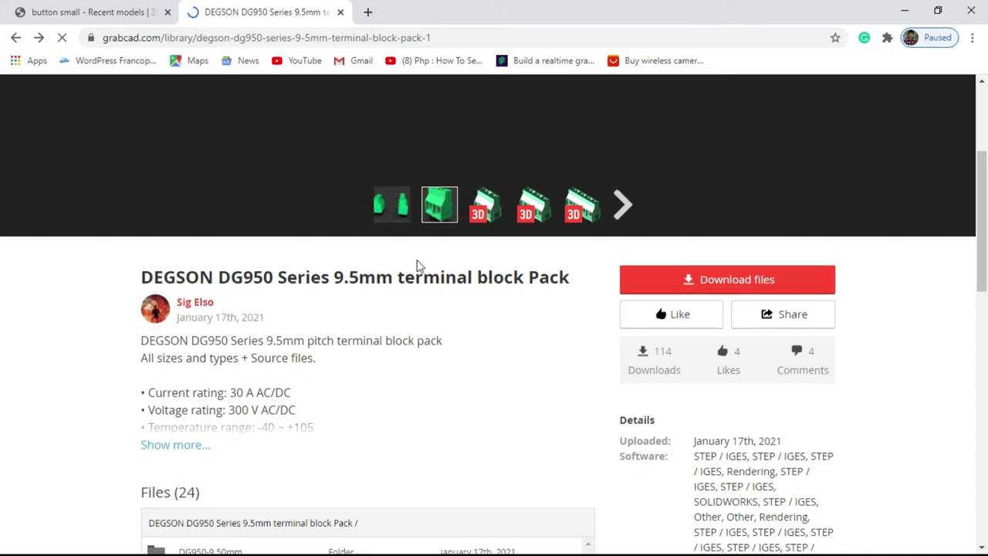
pyautogui.scroll(-2, 417, 265)
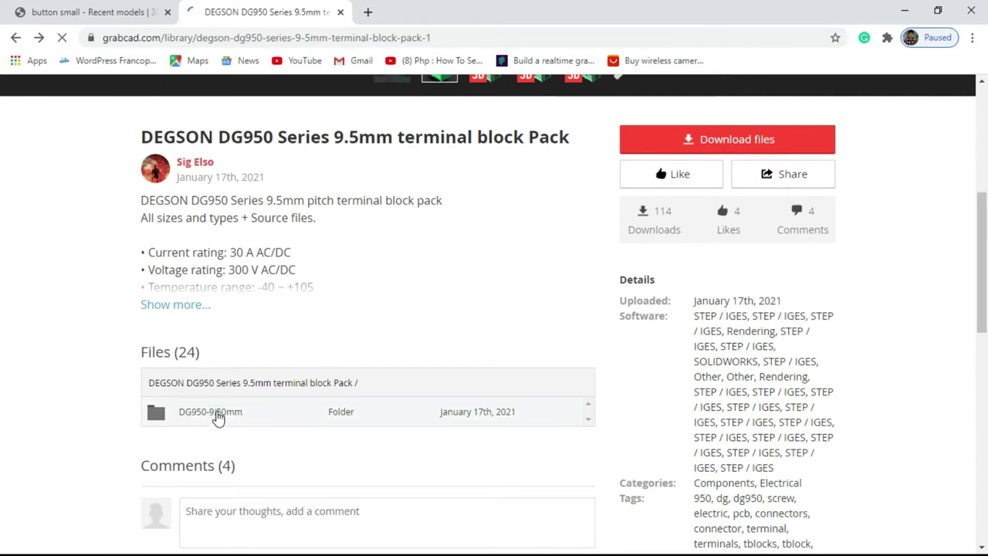
# Step: In the terminal block pack's files, open DG950-9.50mm, its STEP folder and the DG950-9.5-xxP (pitch 9.5mm) subfolder
pyautogui.click(219, 413)
pyautogui.scroll(-2, 262, 378)
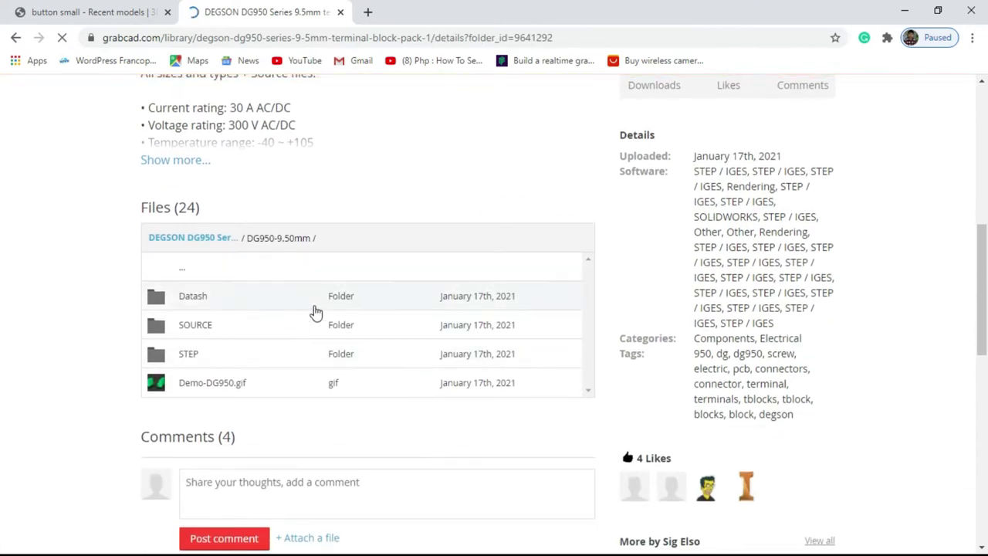
pyautogui.click(189, 355)
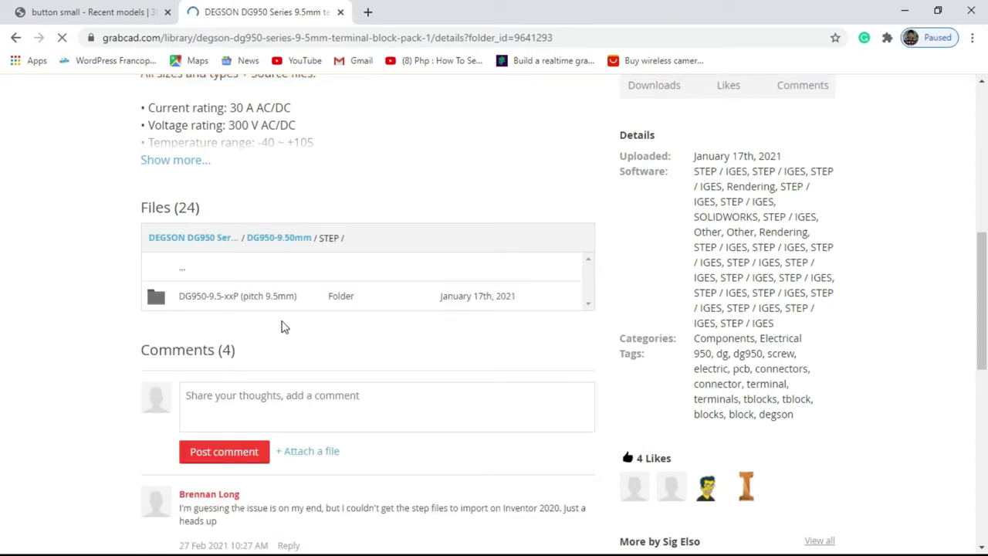
pyautogui.scroll(1, 359, 309)
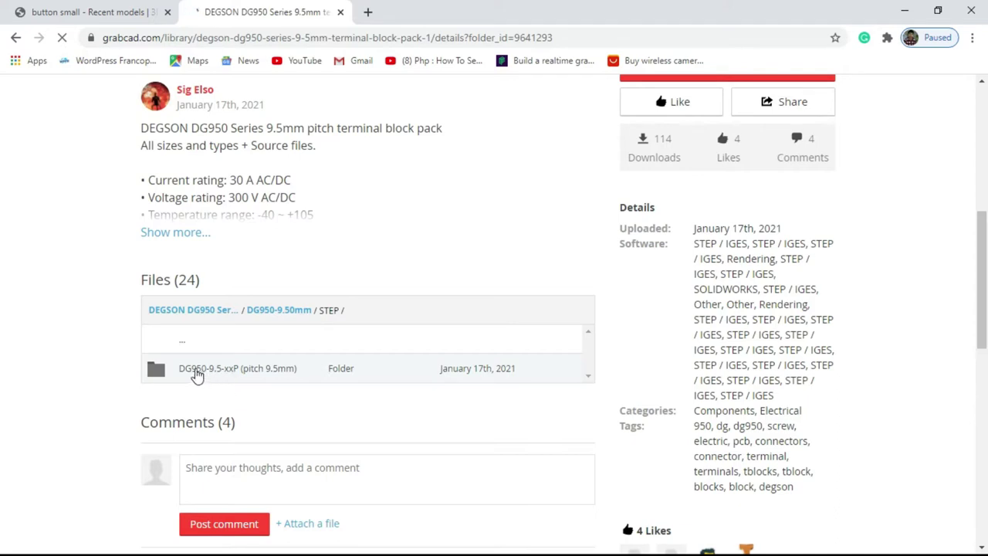
pyautogui.click(195, 371)
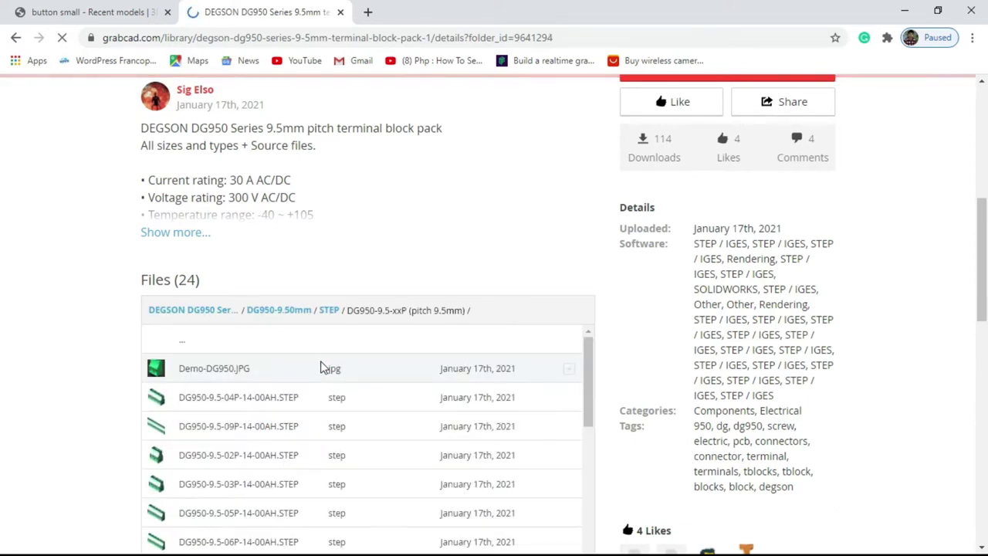
# Step: Look through the STEP files in the DG950-9.5-xxP (pitch 9.5mm) folder to find the two-pin terminal block
pyautogui.scroll(-2, 323, 368)
pyautogui.scroll(-2, 646, 368)
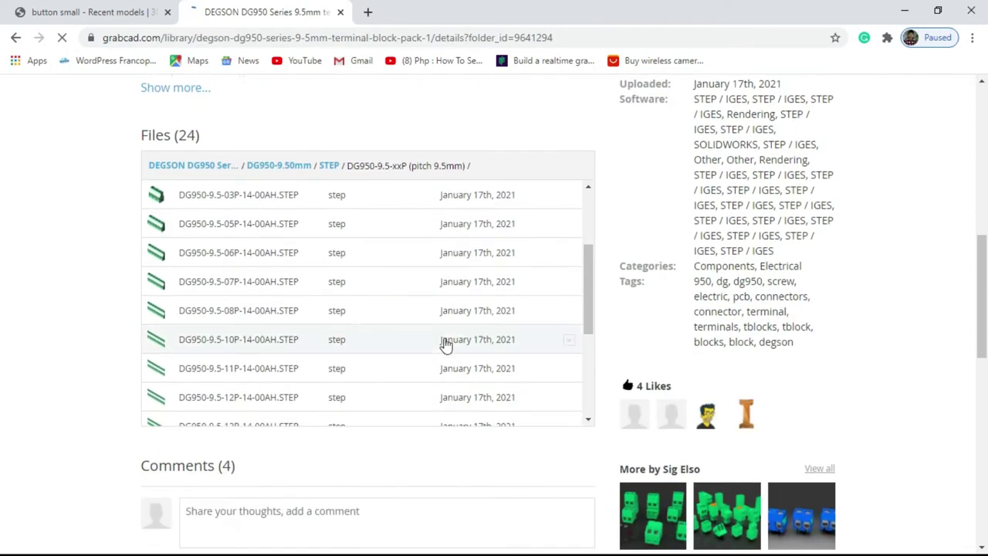
pyautogui.scroll(1, 419, 343)
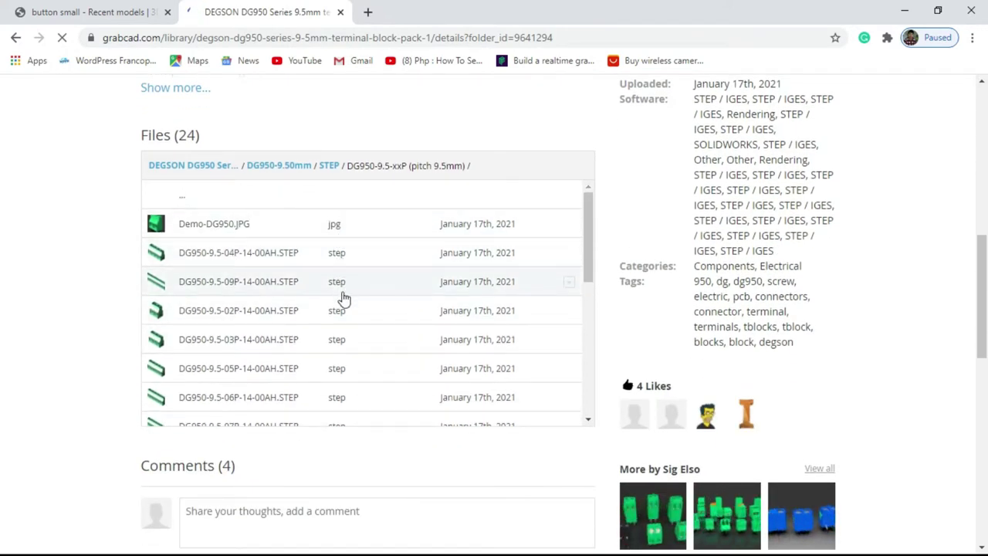
pyautogui.scroll(-1, 335, 297)
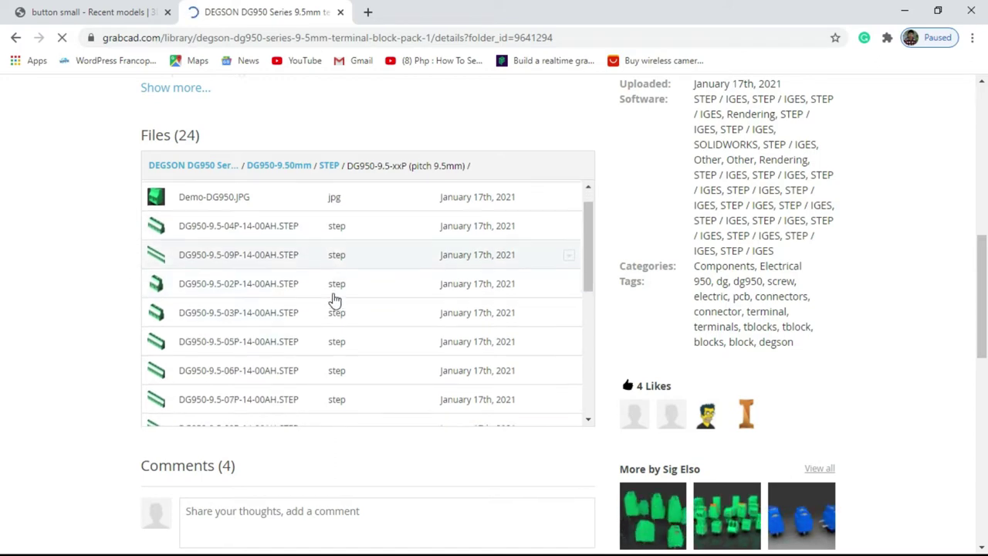
pyautogui.scroll(1, 335, 300)
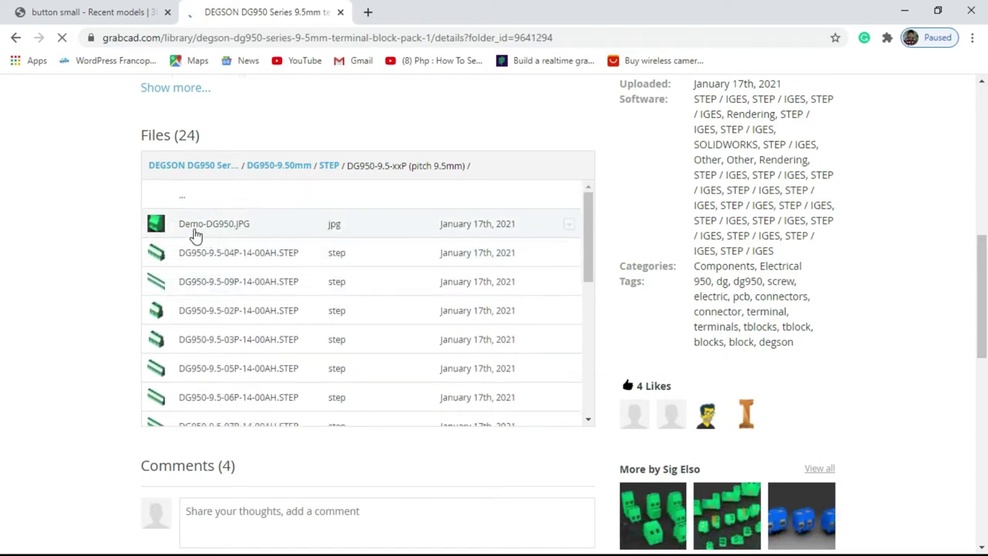
pyautogui.scroll(-10, 193, 258)
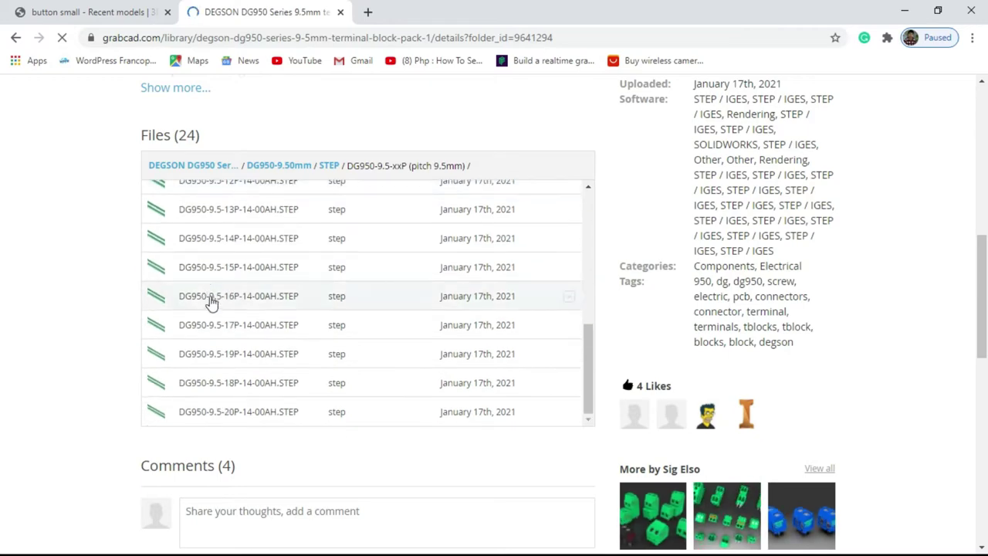
pyautogui.scroll(10, 263, 305)
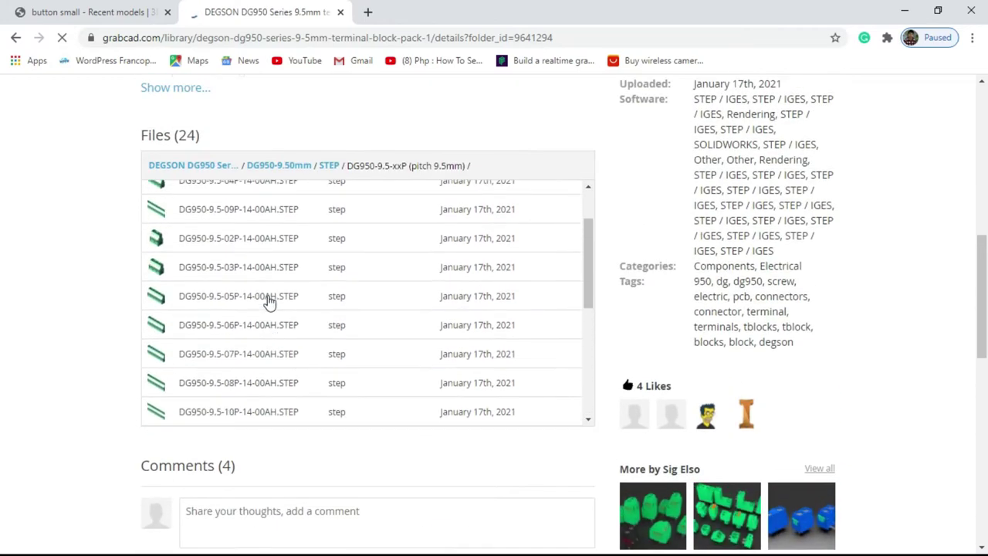
pyautogui.scroll(1, 255, 308)
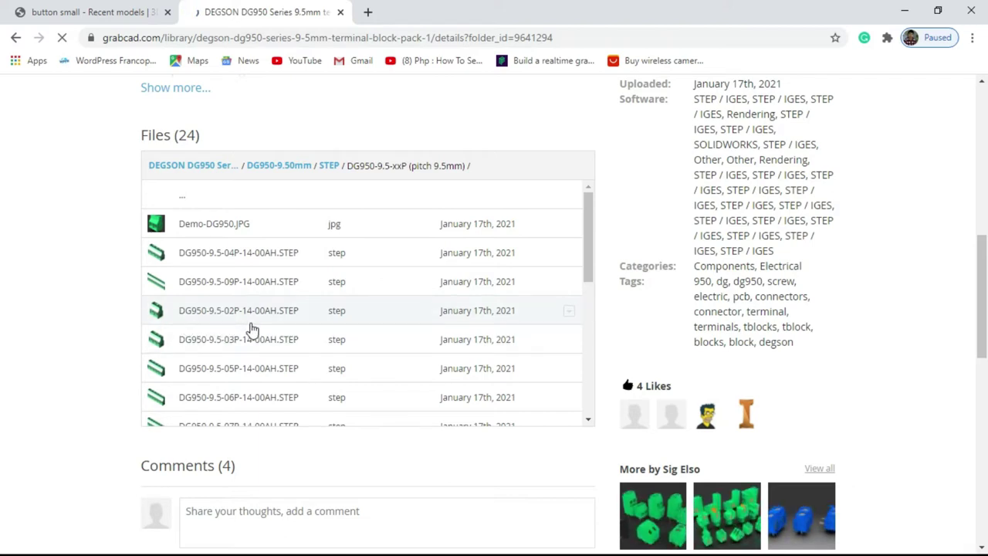
pyautogui.scroll(2, 273, 343)
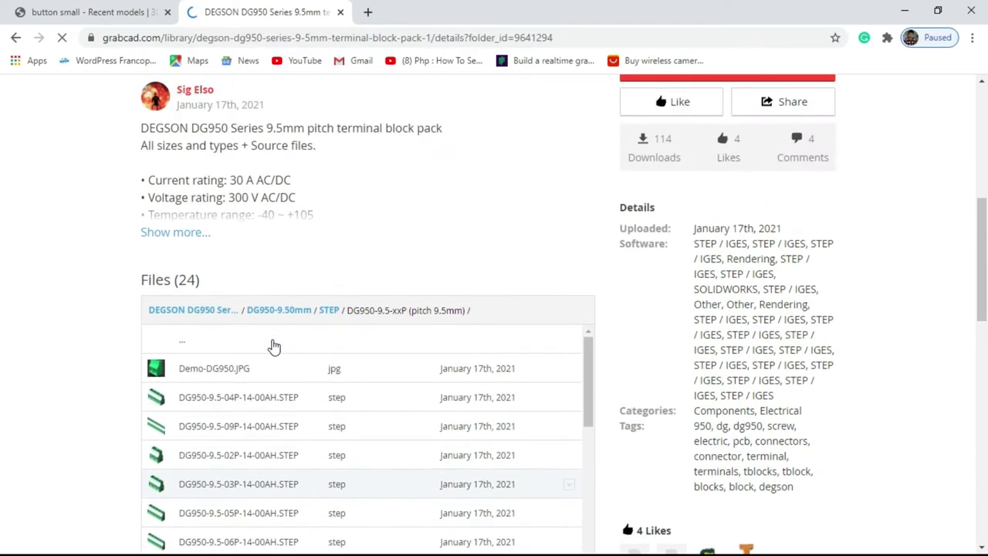
pyautogui.scroll(-1, 274, 346)
pyautogui.scroll(1, 282, 344)
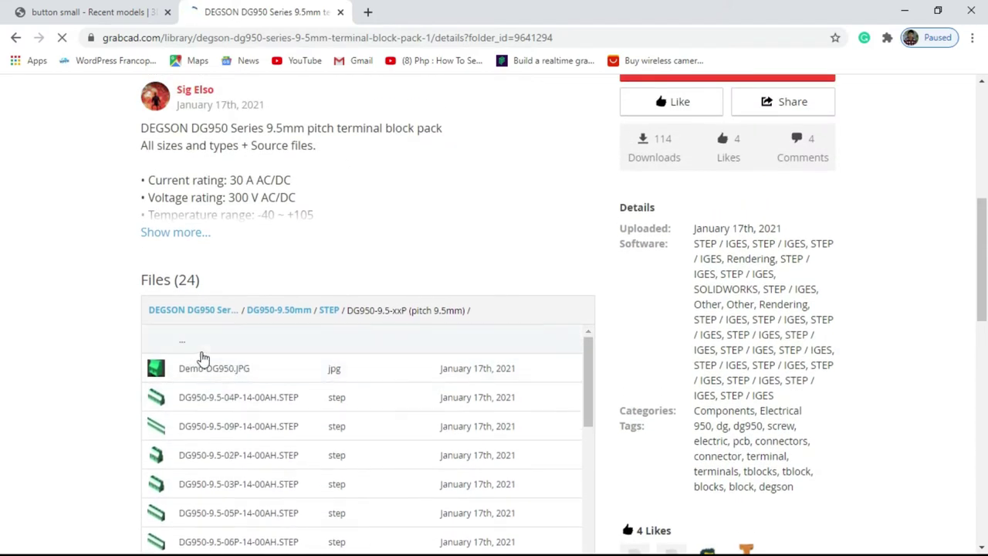
pyautogui.scroll(-1, 604, 266)
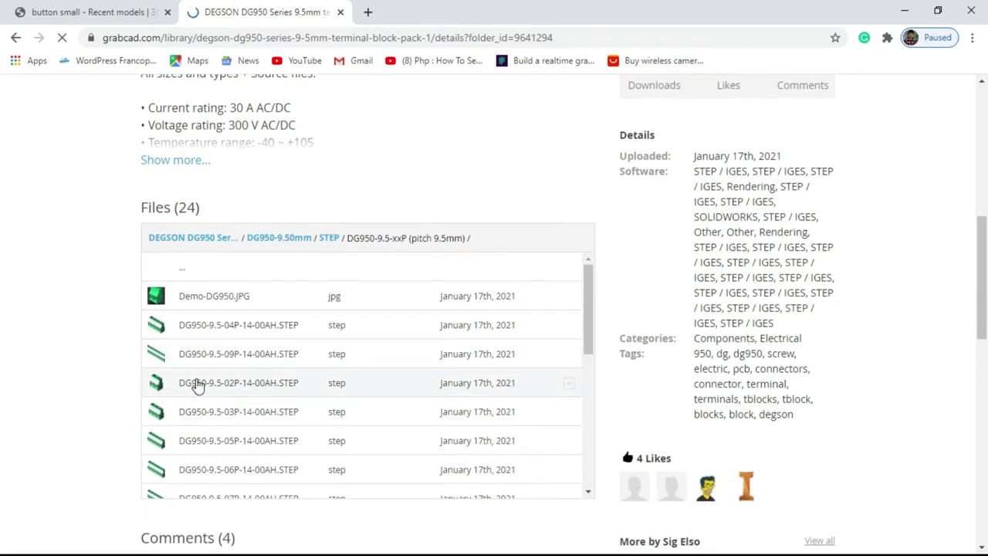
# Step: Open DG950-9.5-02P-14-00AH.STEP, load it in the 3D viewer and inspect the two pins on its underside
pyautogui.click(196, 384)
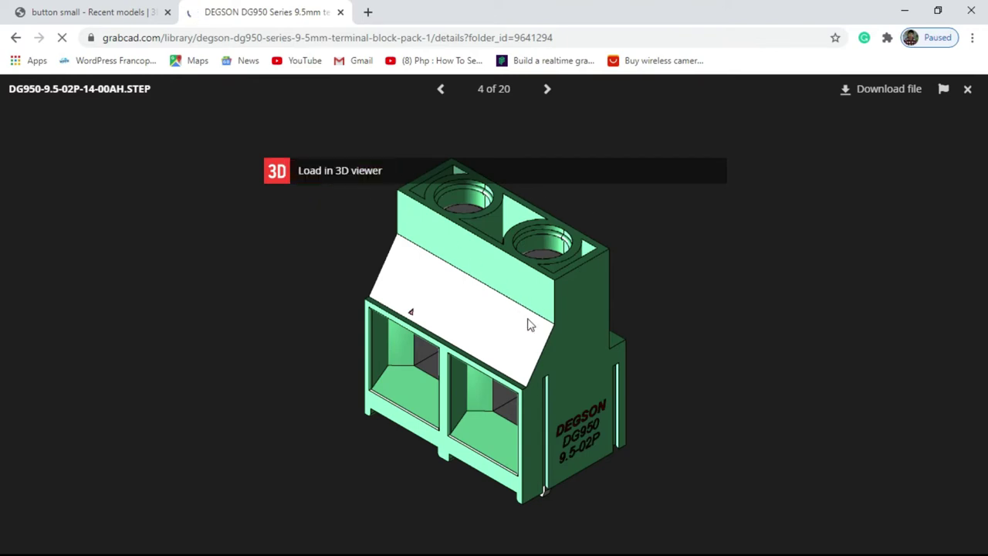
pyautogui.moveTo(529, 321); pyautogui.dragTo(527, 340)
pyautogui.moveTo(677, 330)
pyautogui.mouseDown()
pyautogui.moveTo(684, 362)
pyautogui.moveTo(689, 341)
pyautogui.mouseUp()
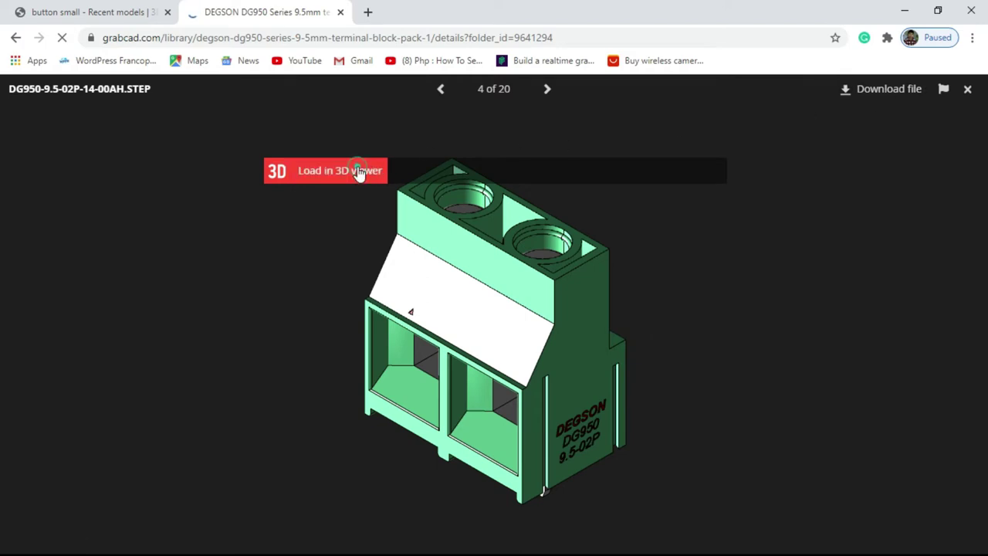
pyautogui.click(359, 171)
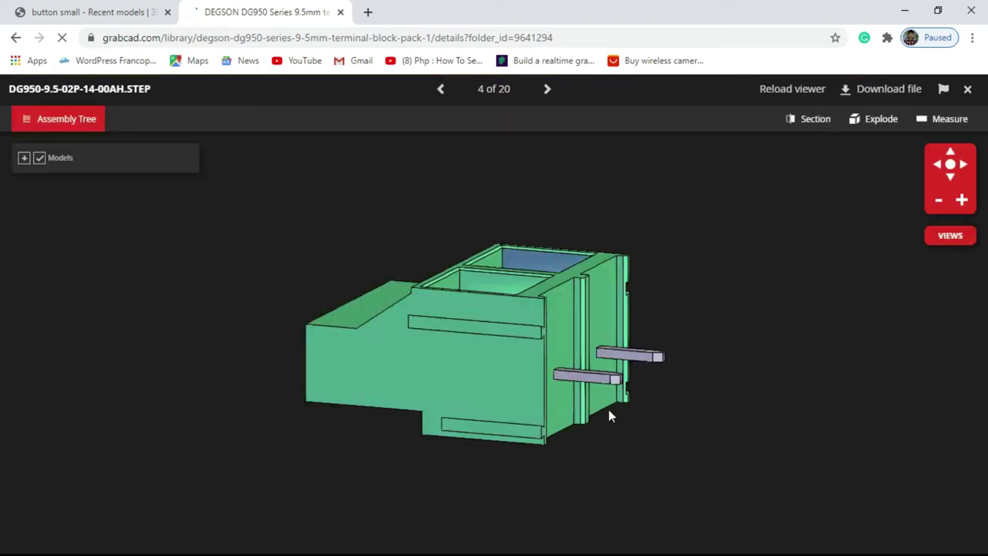
pyautogui.moveTo(623, 433); pyautogui.dragTo(530, 373)
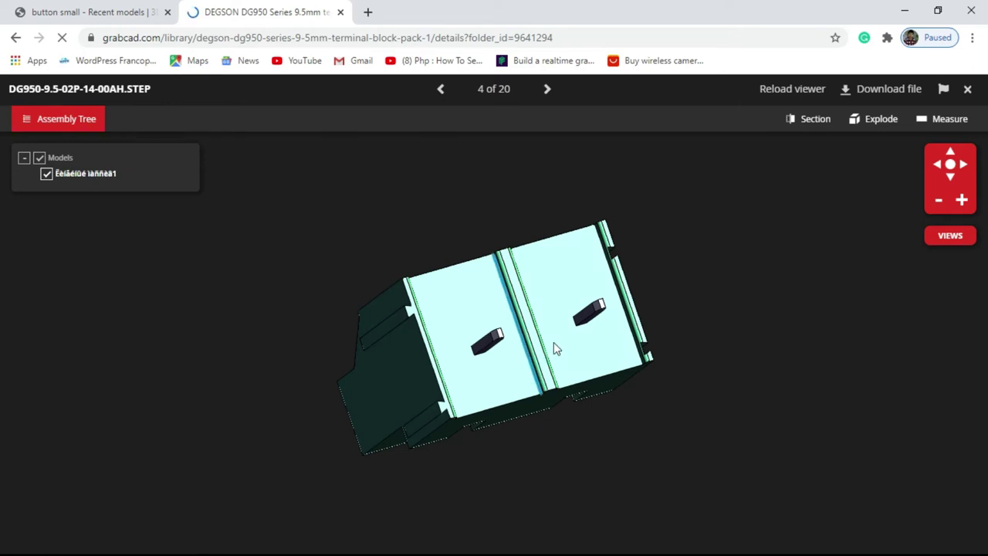
pyautogui.scroll(5, 553, 344)
pyautogui.moveTo(642, 330); pyautogui.dragTo(626, 349)
pyautogui.click(804, 295)
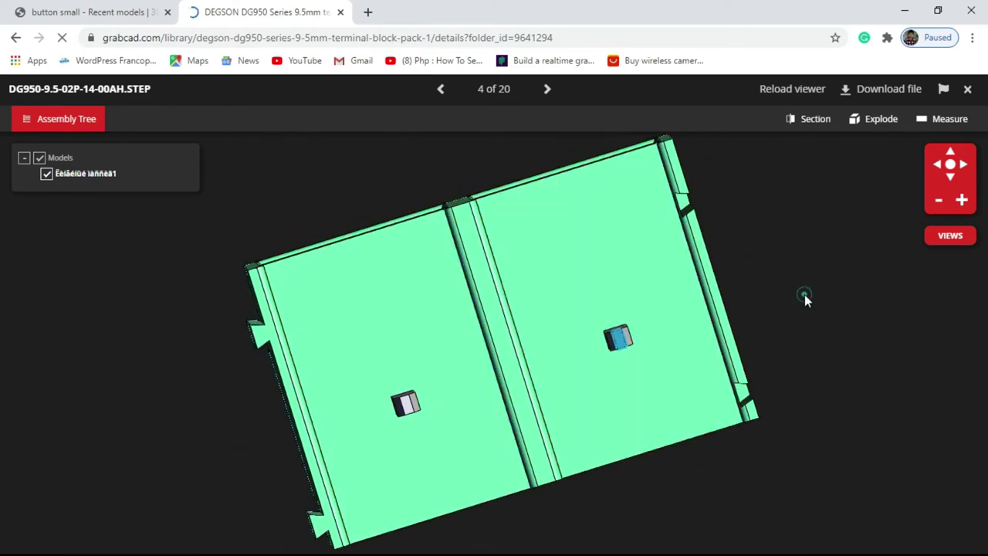
# Step: Measure the distance between the matching side faces of the terminal block's two pins
pyautogui.click(943, 122)
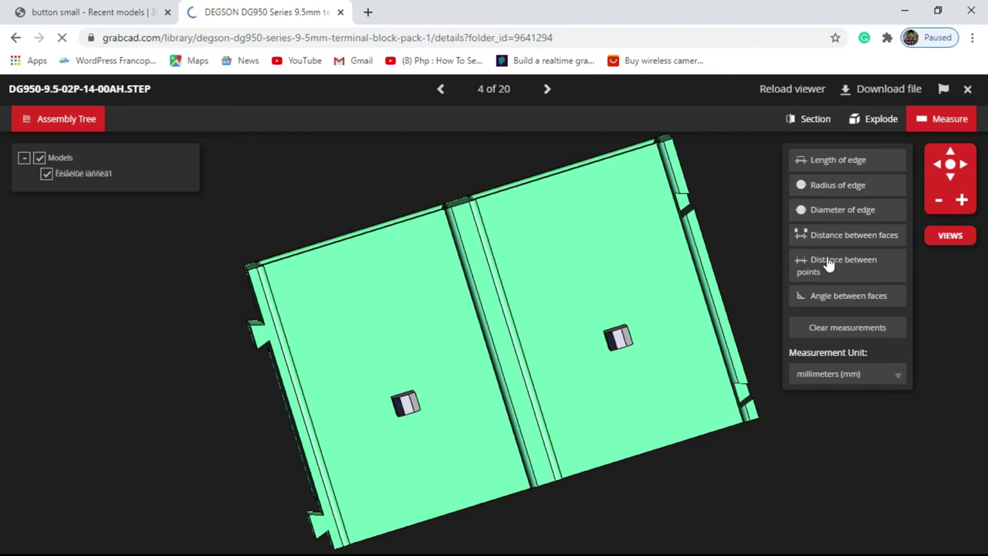
pyautogui.click(824, 245)
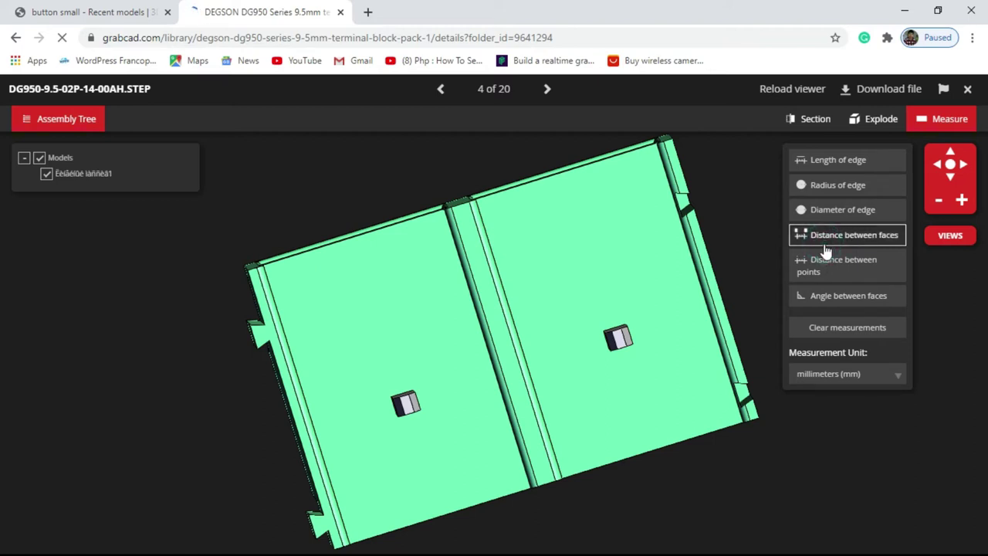
pyautogui.click(860, 240)
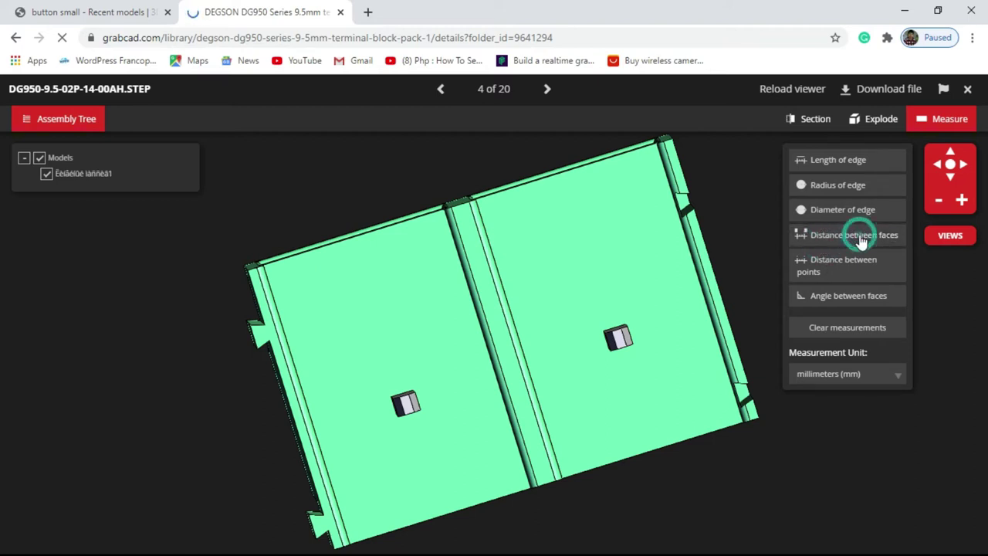
pyautogui.click(830, 244)
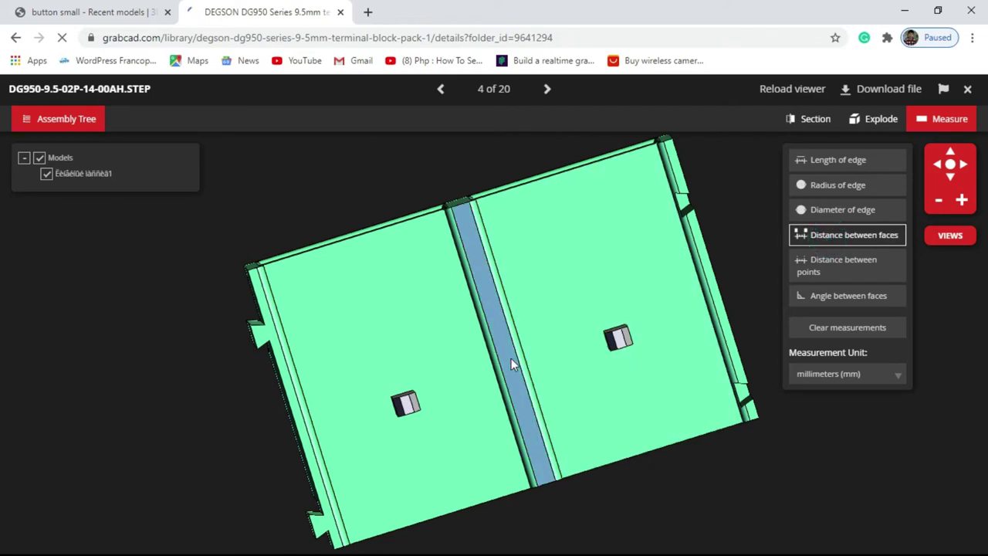
pyautogui.moveTo(510, 358); pyautogui.dragTo(540, 322)
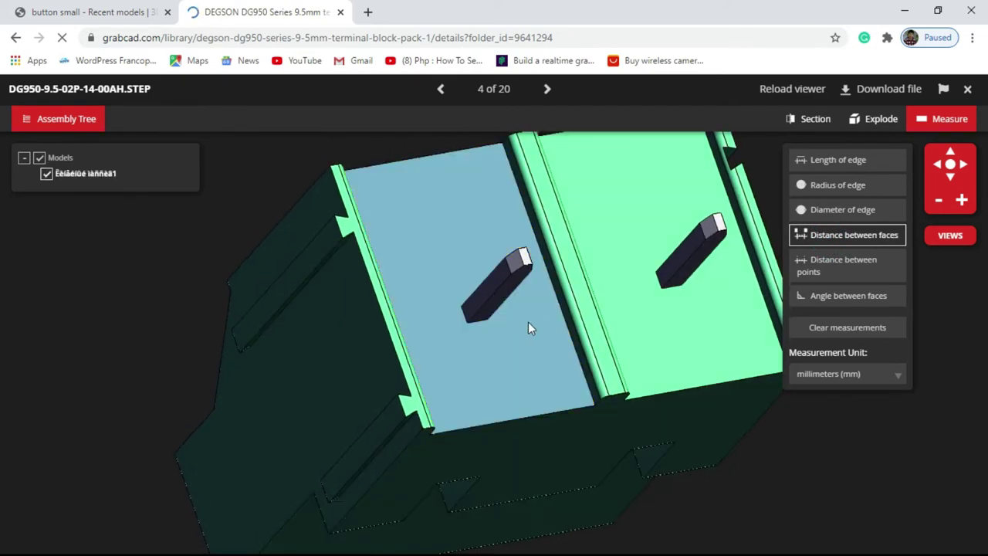
pyautogui.click(480, 297)
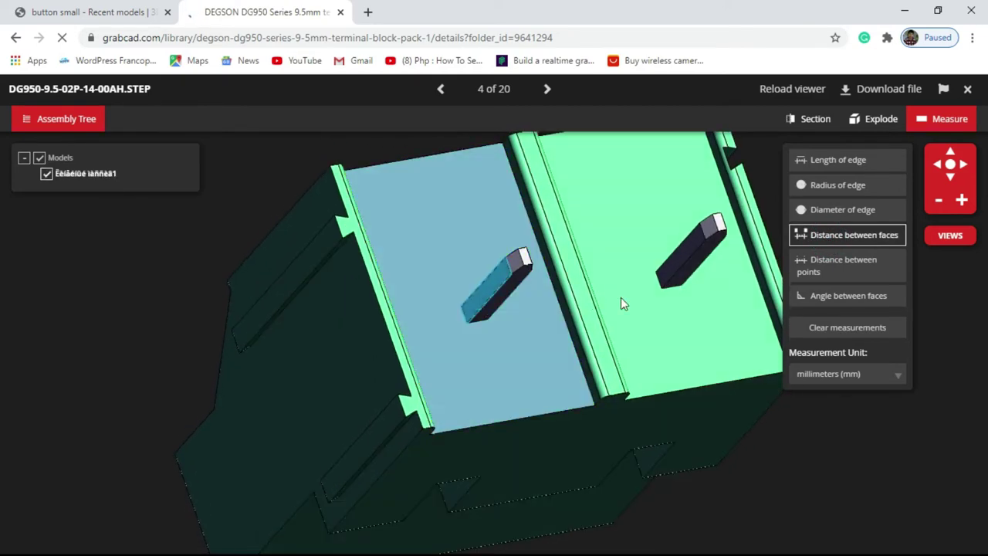
pyautogui.click(676, 264)
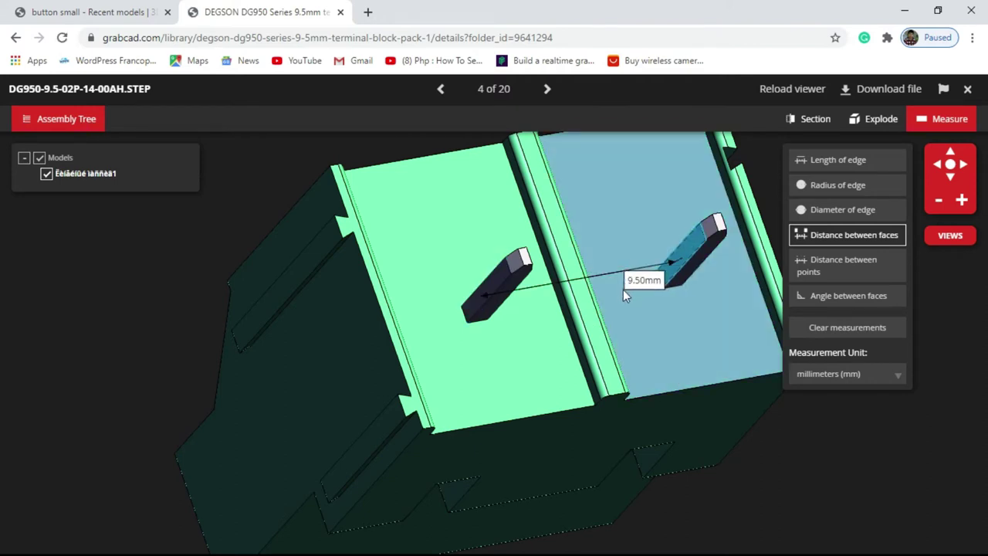
# Step: Rotate the terminal block slightly and reposition the pin distance measurement to read the pitch clearly
pyautogui.moveTo(623, 294); pyautogui.dragTo(605, 307)
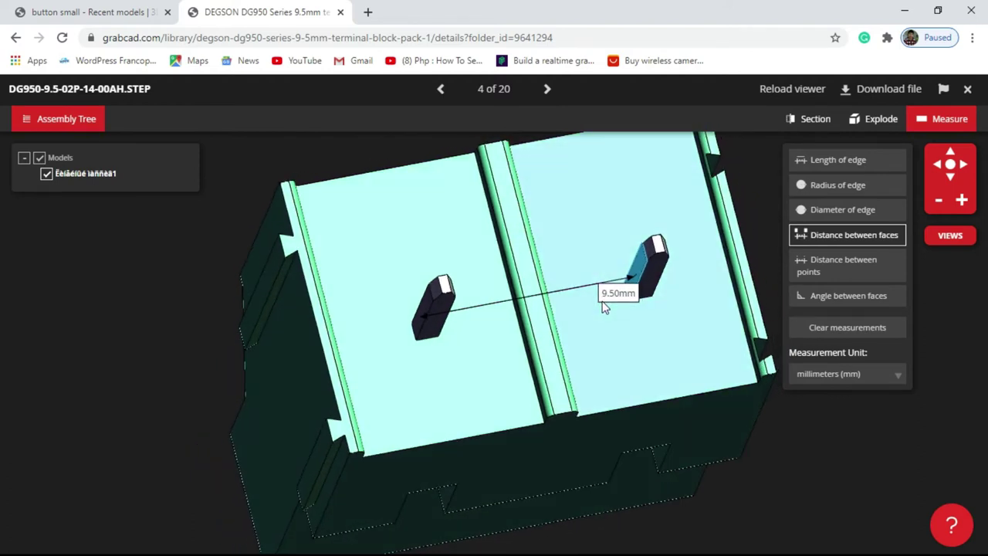
pyautogui.click(602, 302)
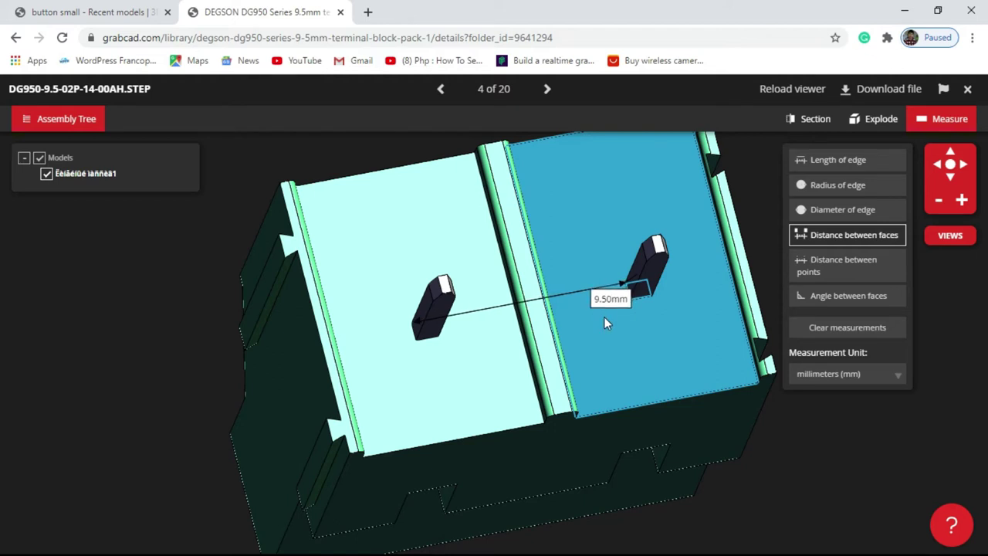
pyautogui.rightClick(604, 318)
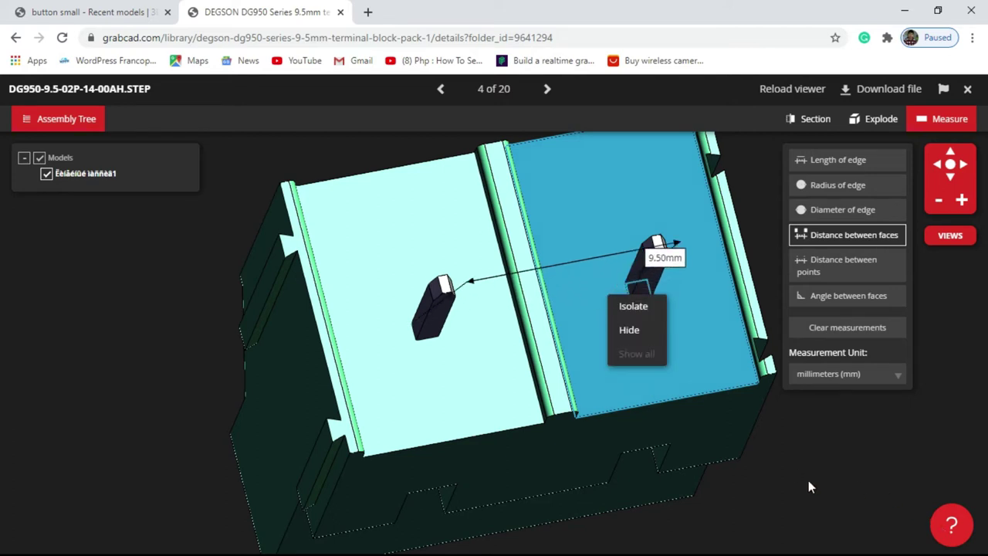
pyautogui.click(806, 483)
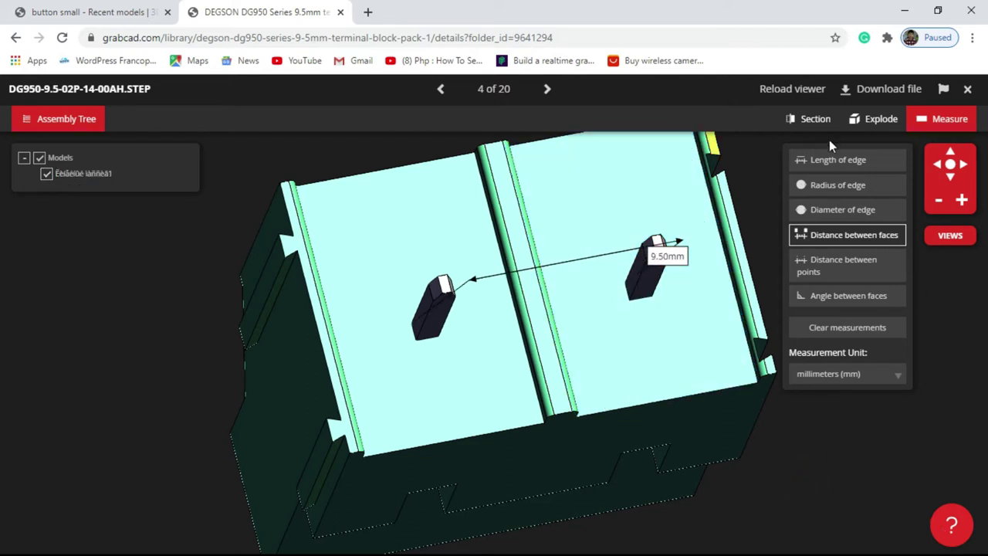
# Step: Start downloading the two-pin terminal block file and choose the Programs > Proteus > STEP_3D folder on drive D: as its destination
pyautogui.click(889, 89)
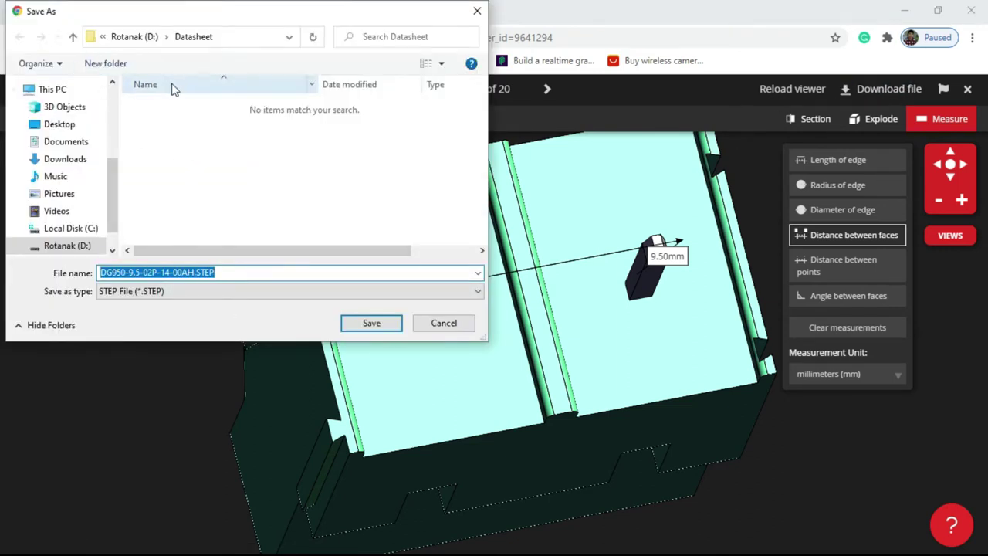
pyautogui.click(69, 245)
pyautogui.scroll(-3, 261, 190)
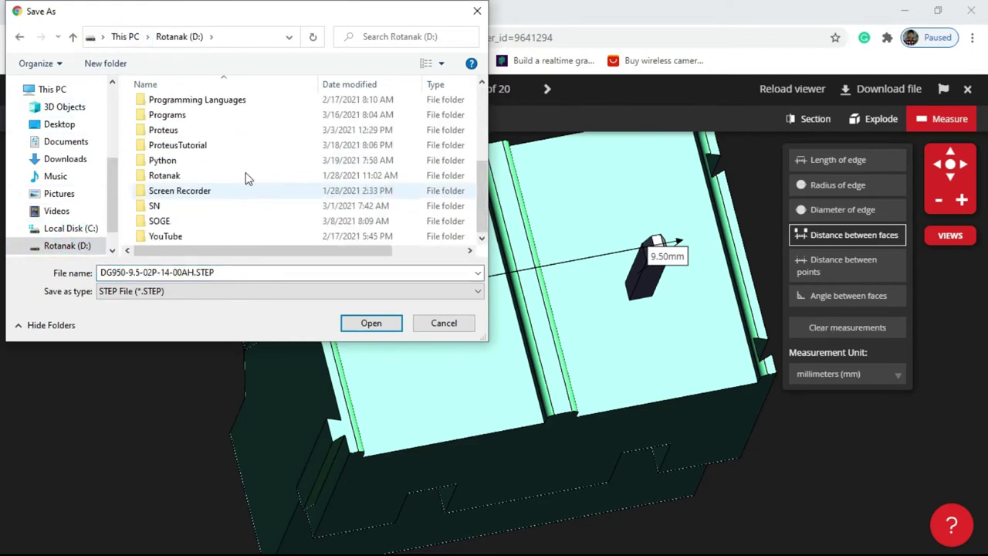
pyautogui.doubleClick(154, 115)
pyautogui.scroll(-2, 200, 176)
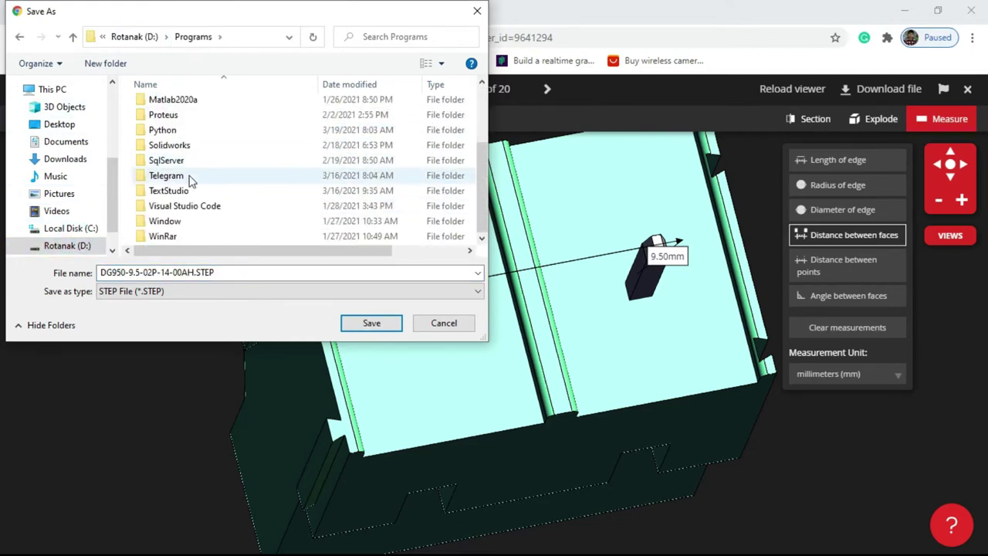
pyautogui.doubleClick(164, 114)
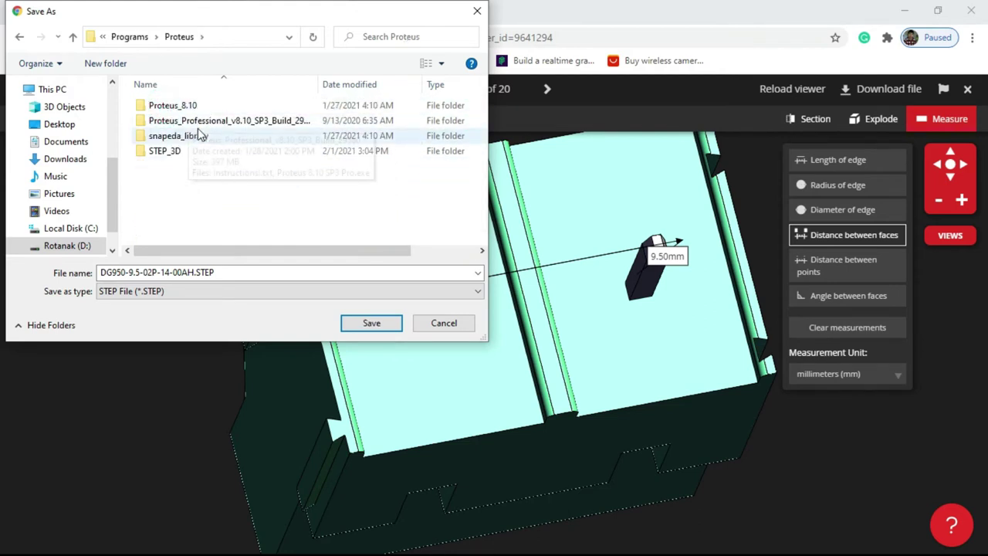
pyautogui.doubleClick(175, 150)
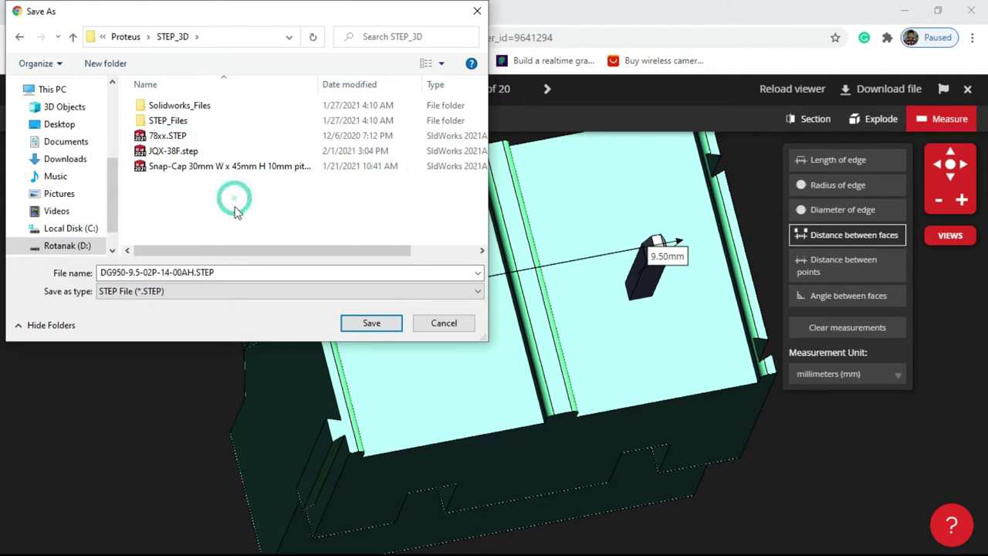
# Step: Name the download DG950-9.5-02P-14-00AH_Tblock_.STEP and save it in the STEP_3D folder
pyautogui.doubleClick(192, 271)
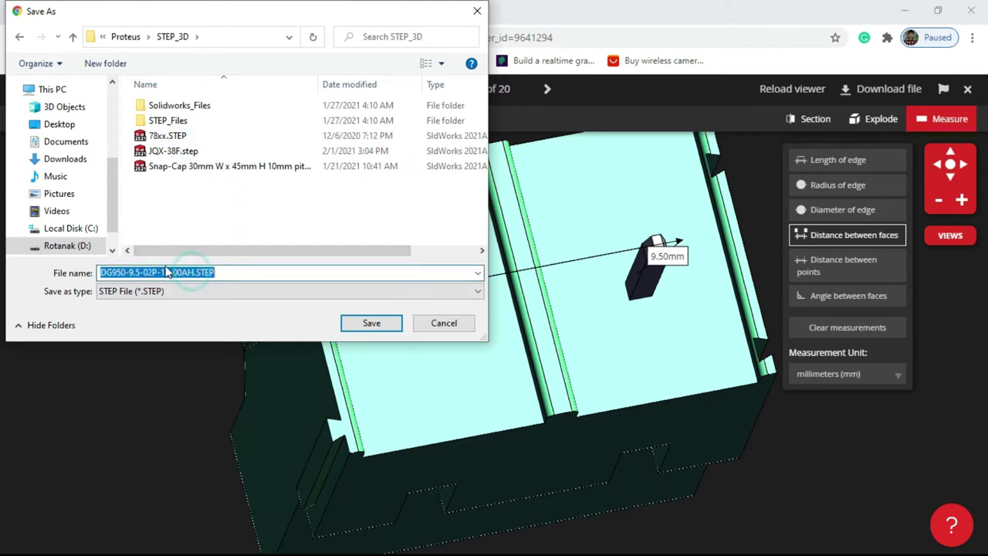
pyautogui.click(194, 273)
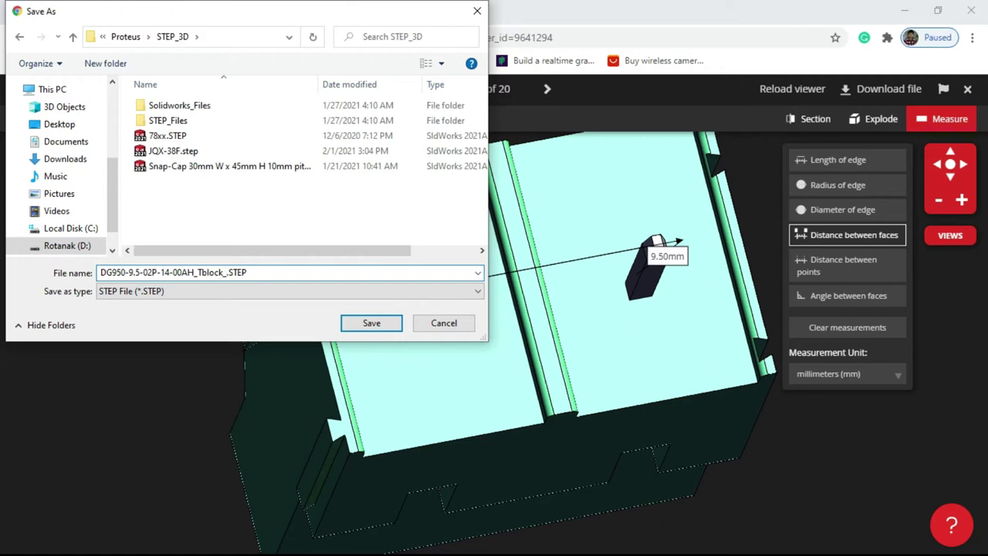
pyautogui.press('Return')
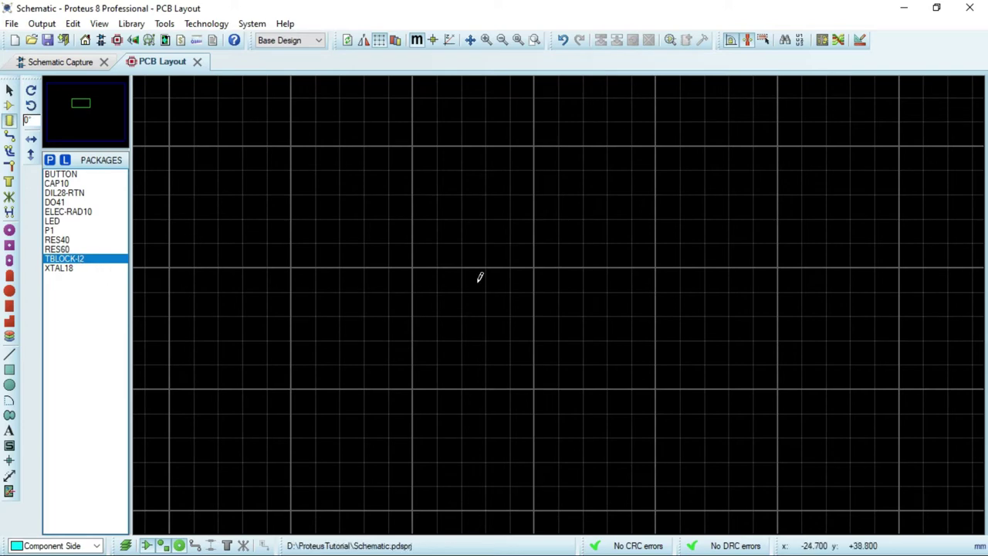
# Step: Switch to the Proteus PCB layout and place the TBLOCK-I2 package in an empty area of the board
pyautogui.click(479, 277)
pyautogui.click(416, 279)
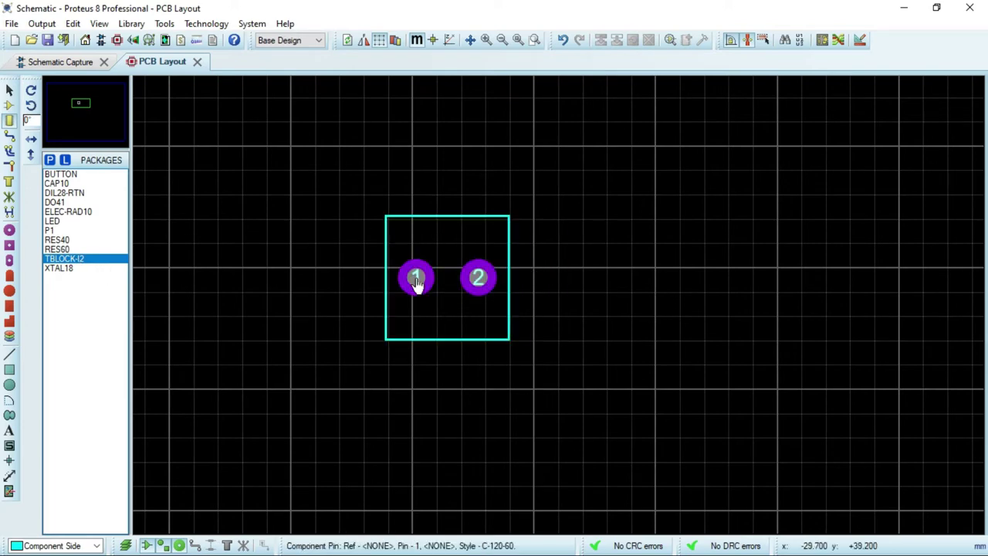
# Step: Start Make Package for the placed TBLOCK-I2 and set its 3D mechanical model source to M-CAD (STEP or IGES) File
pyautogui.scroll(1, 561, 313)
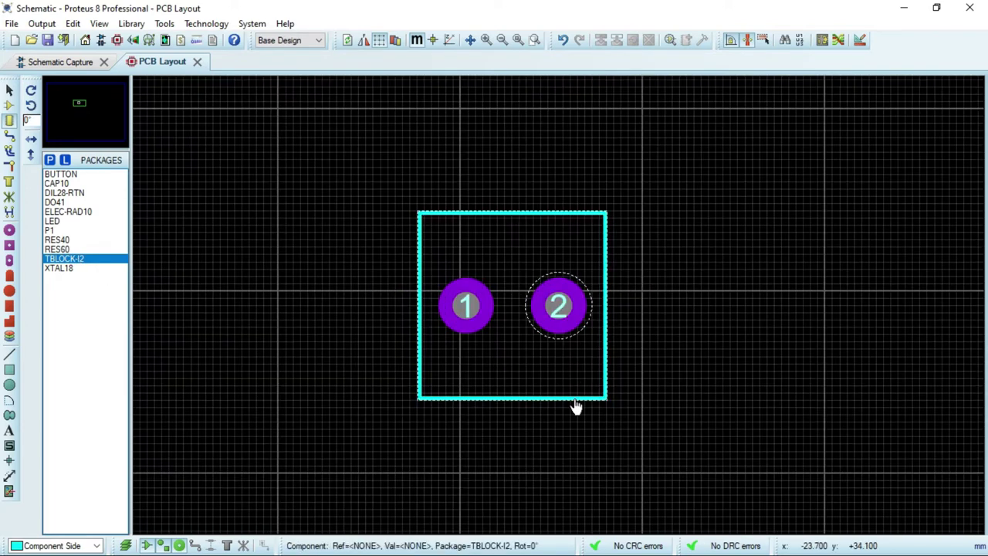
pyautogui.rightClick(578, 392)
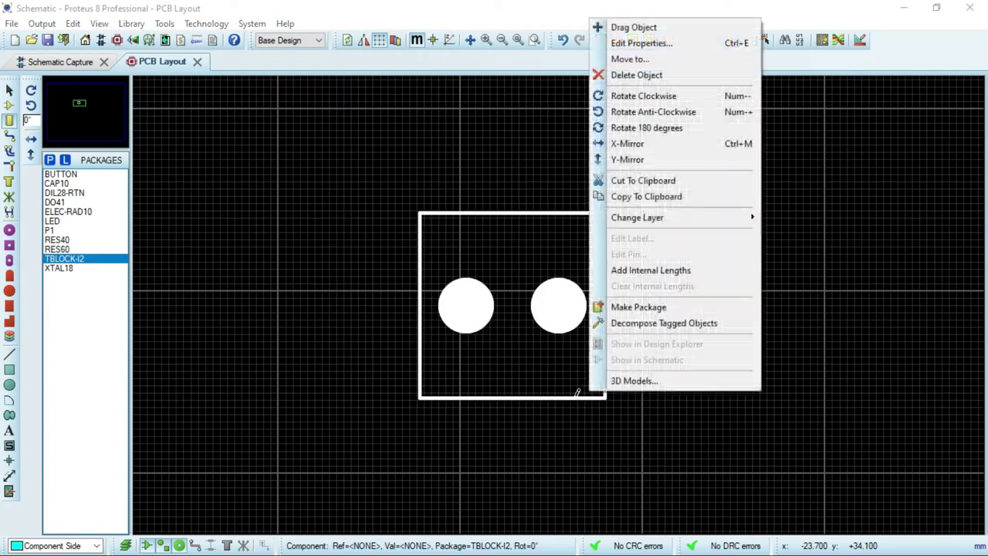
pyautogui.click(634, 306)
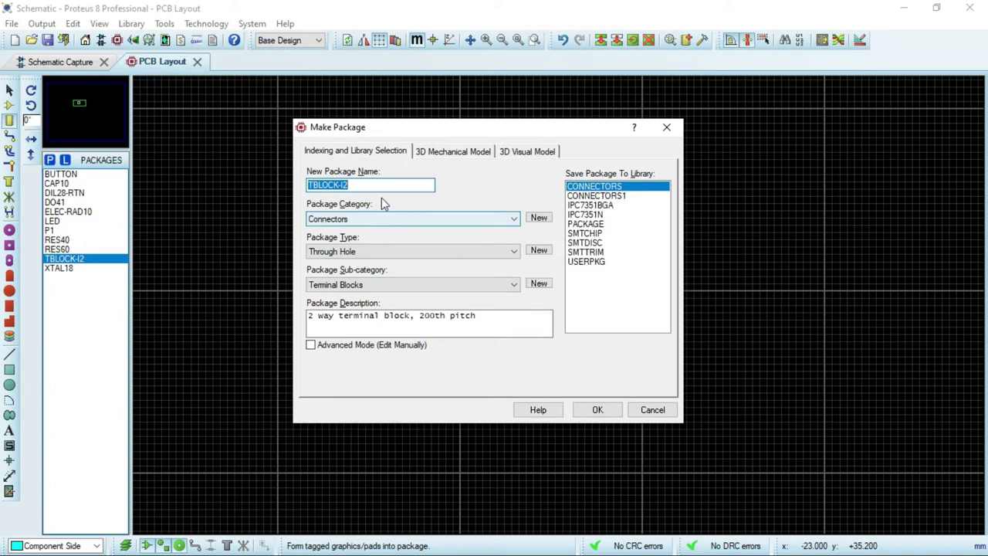
pyautogui.click(449, 153)
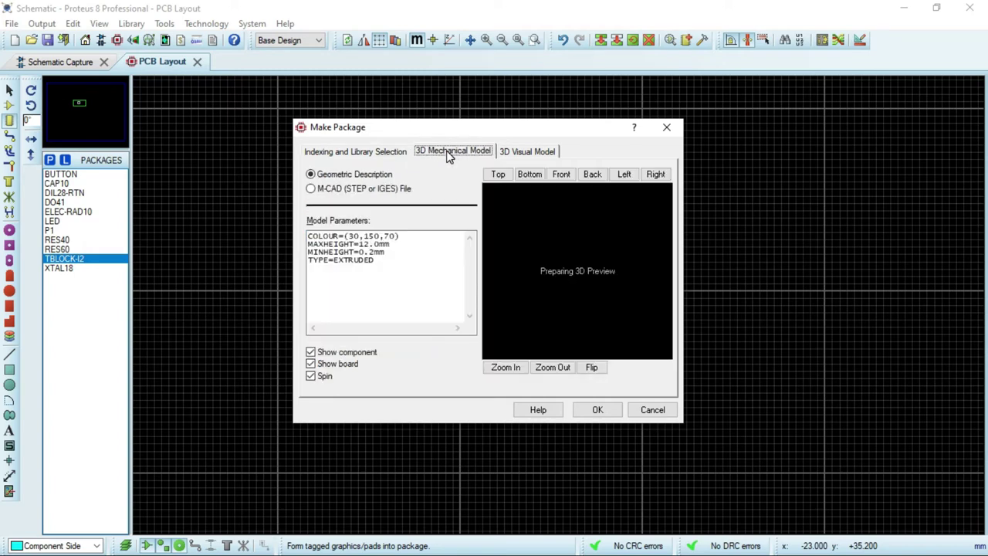
pyautogui.click(310, 189)
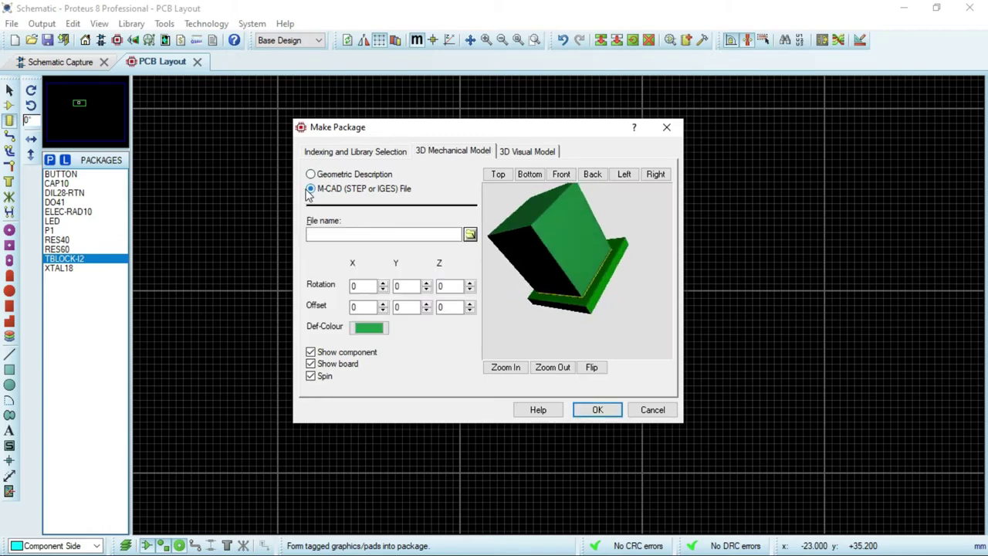
# Step: Load DG950-9.5-02P-14-00AH_Tblock_2p.STEP from the Programs > Proteus > STEP_3D folder on drive D: as the 3D model
pyautogui.click(470, 234)
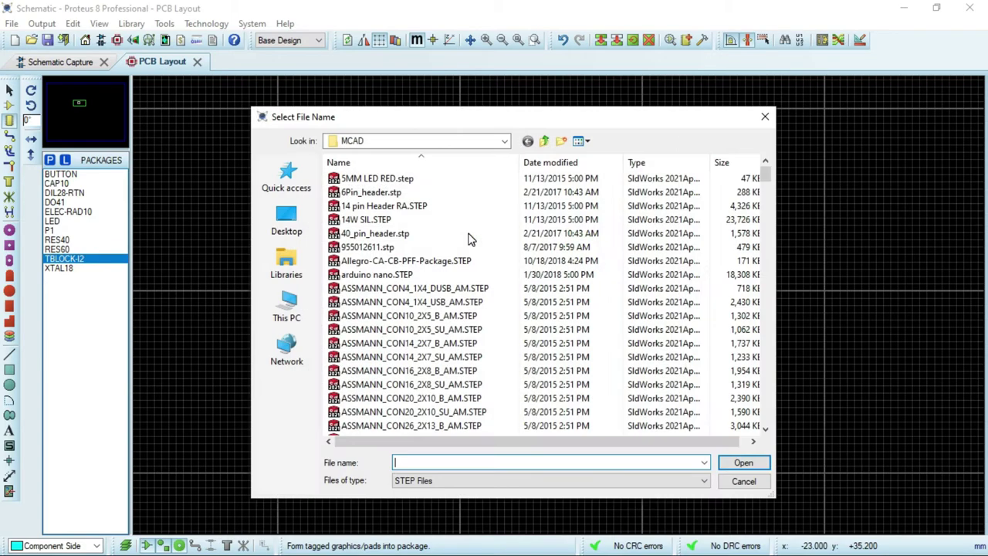
pyautogui.click(292, 318)
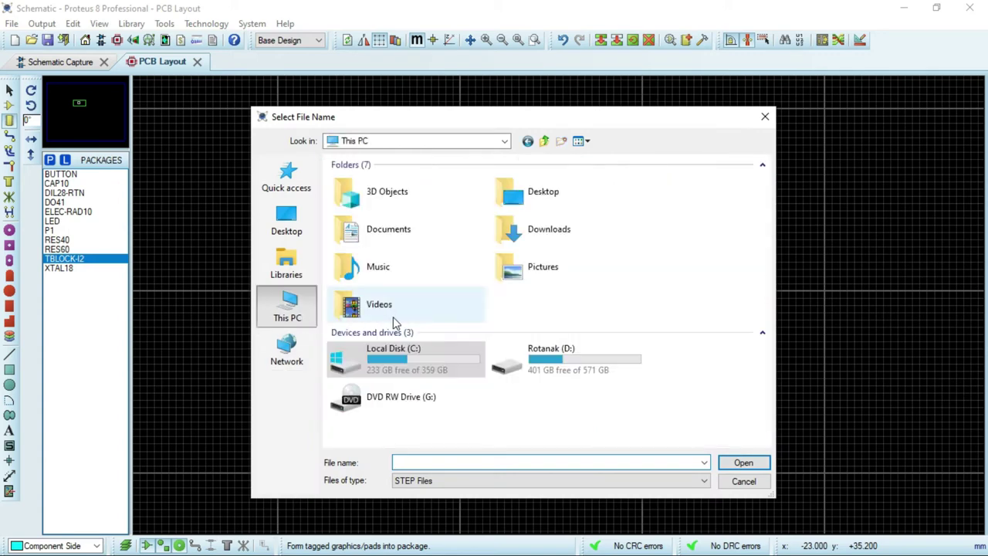
pyautogui.doubleClick(552, 365)
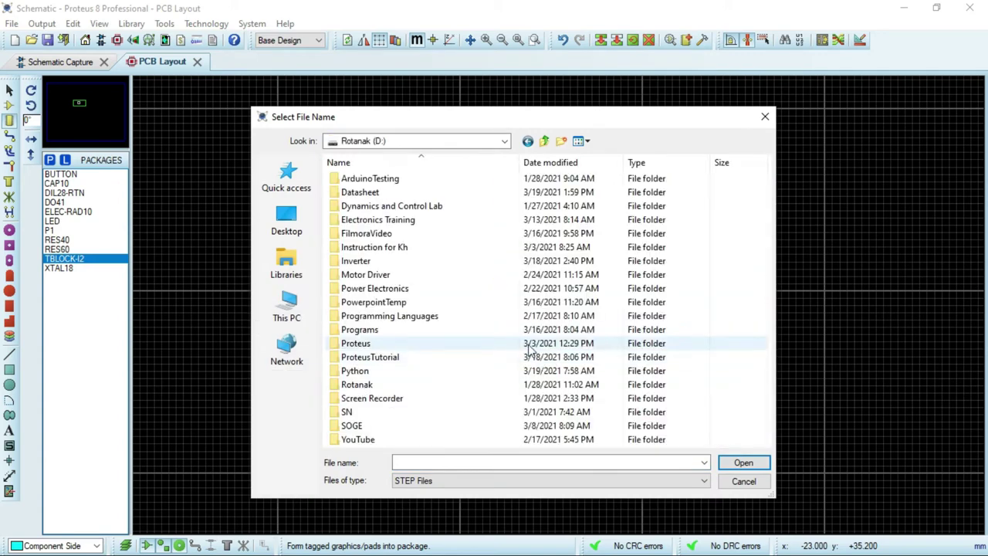
pyautogui.doubleClick(356, 331)
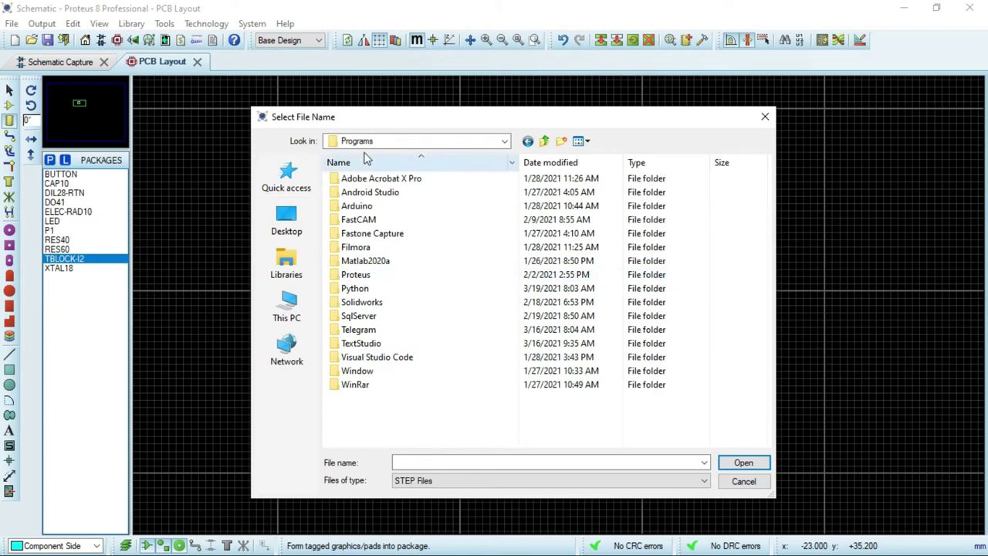
pyautogui.doubleClick(360, 278)
pyautogui.click(360, 221)
pyautogui.doubleClick(359, 221)
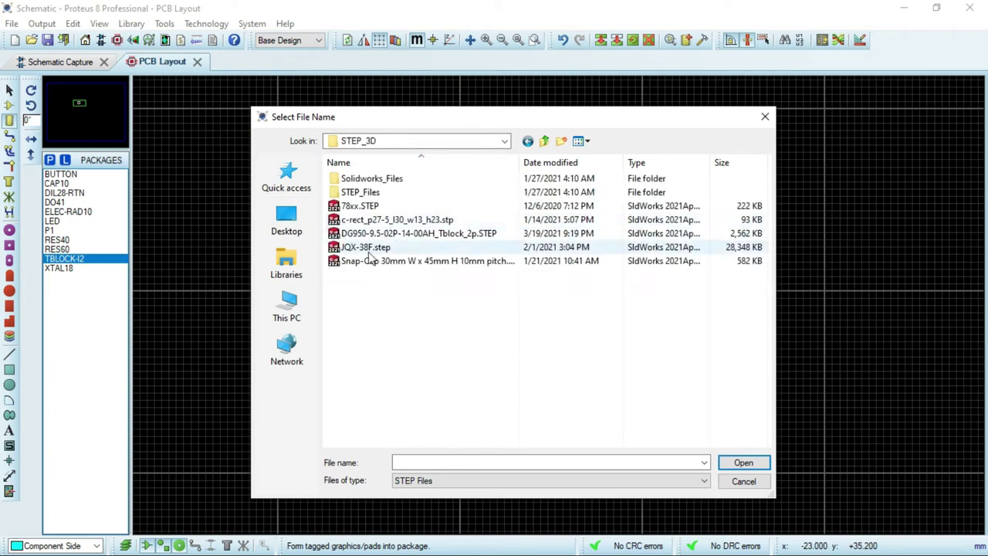
pyautogui.click(452, 235)
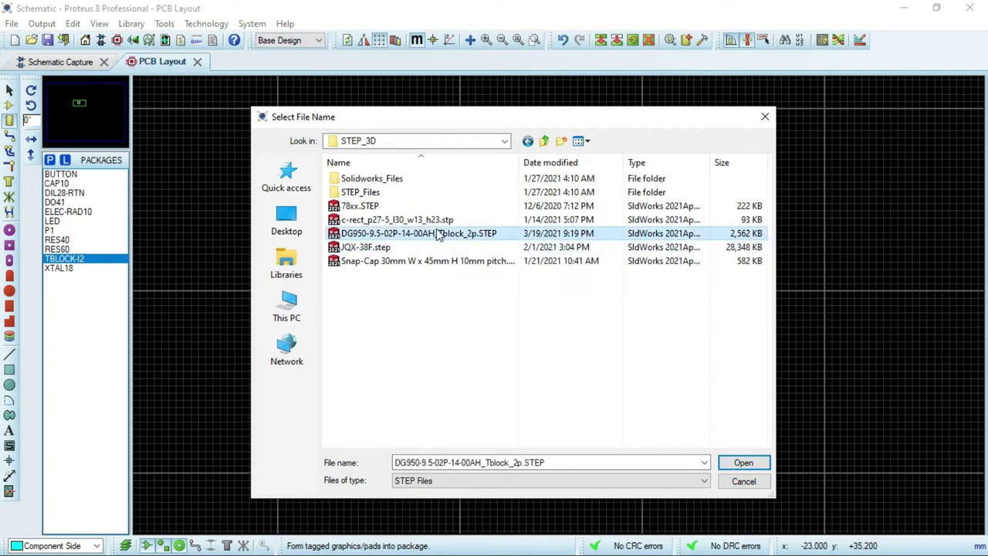
pyautogui.doubleClick(484, 236)
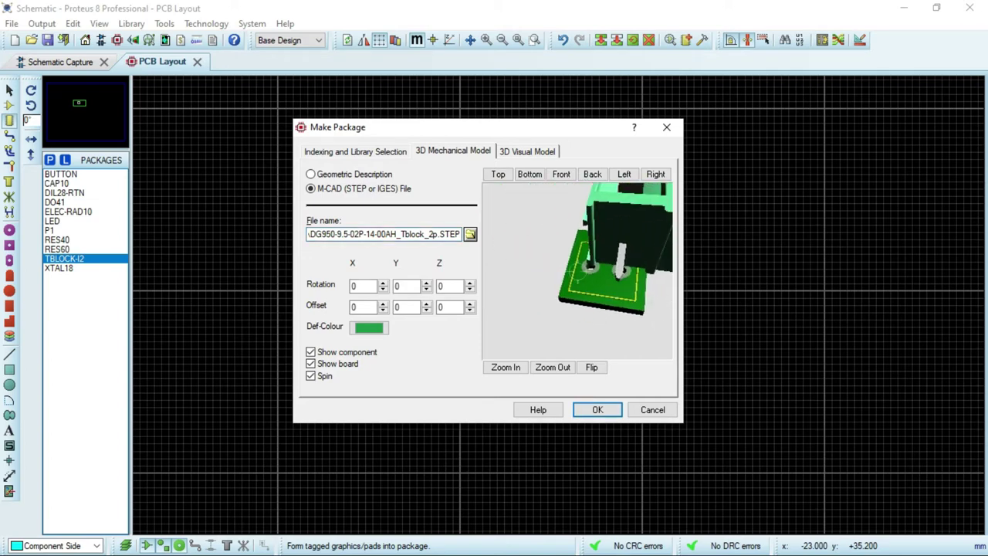
# Step: Stop the 3D preview from spinning and set the terminal block model's X rotation to 90
pyautogui.click(312, 377)
pyautogui.moveTo(619, 229); pyautogui.dragTo(584, 277)
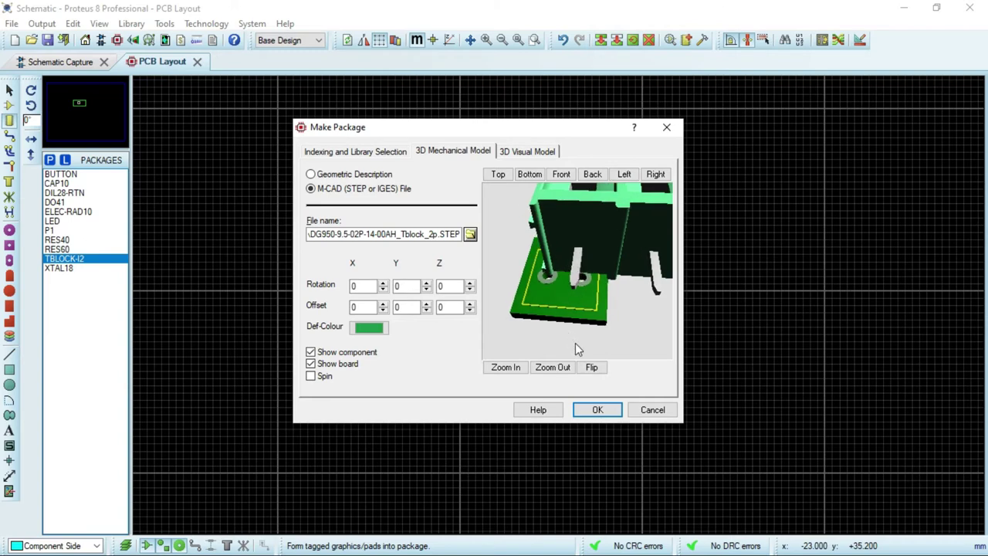
pyautogui.click(403, 286)
pyautogui.click(363, 288)
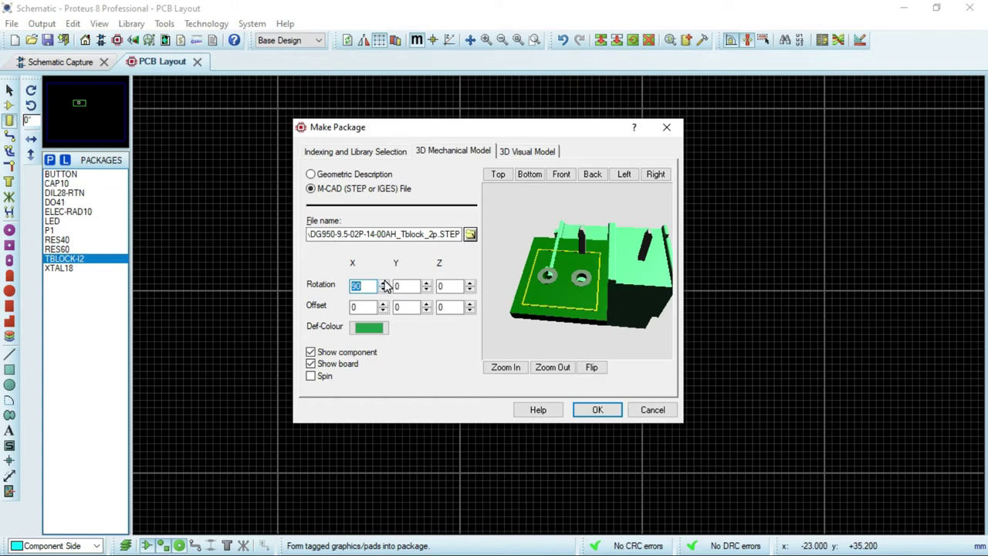
# Step: Try a different Z rotation for the terminal block model and return it to 0
pyautogui.moveTo(526, 313); pyautogui.dragTo(576, 270)
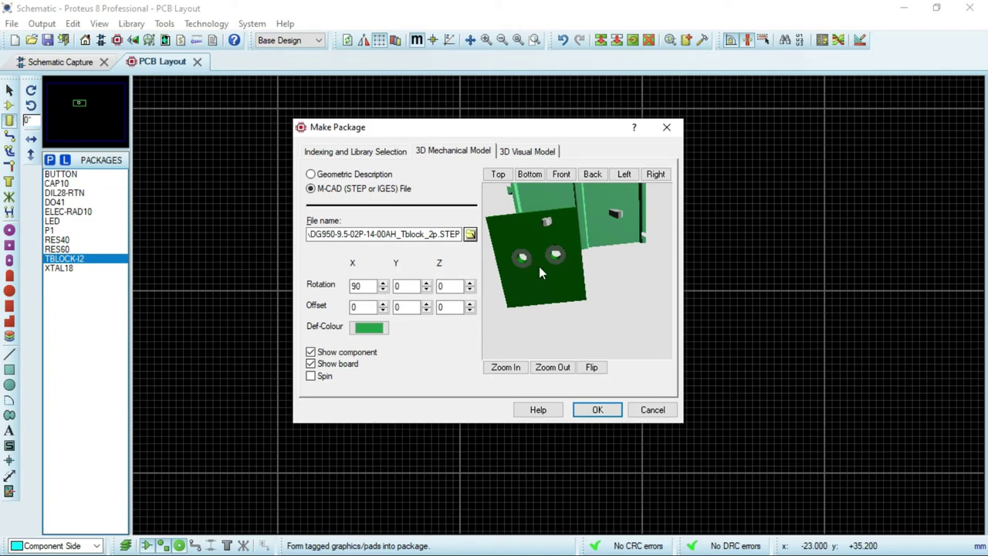
pyautogui.click(469, 283)
pyautogui.click(469, 289)
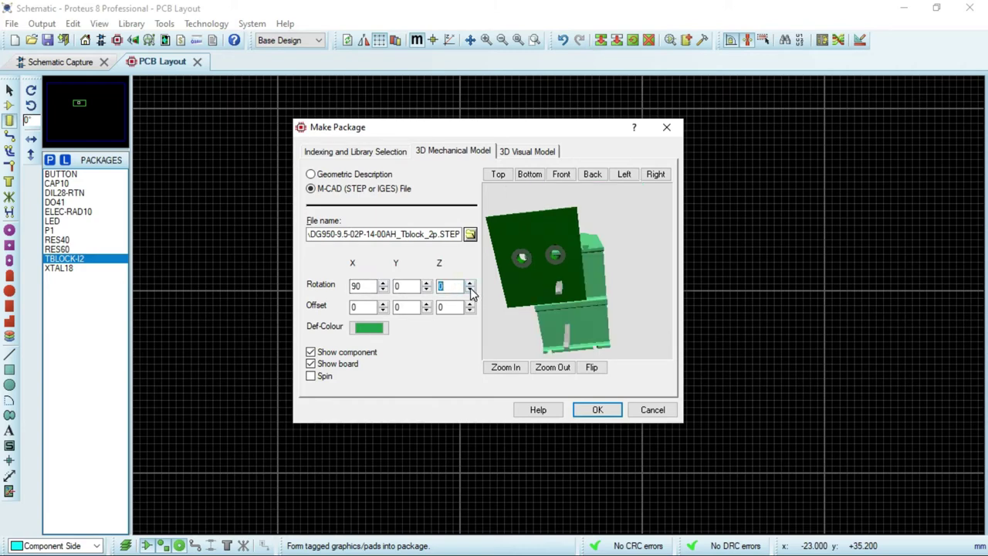
# Step: Set the model's Y offset to 5mm to line the pins up with the row of pads
pyautogui.moveTo(539, 292); pyautogui.dragTo(576, 271)
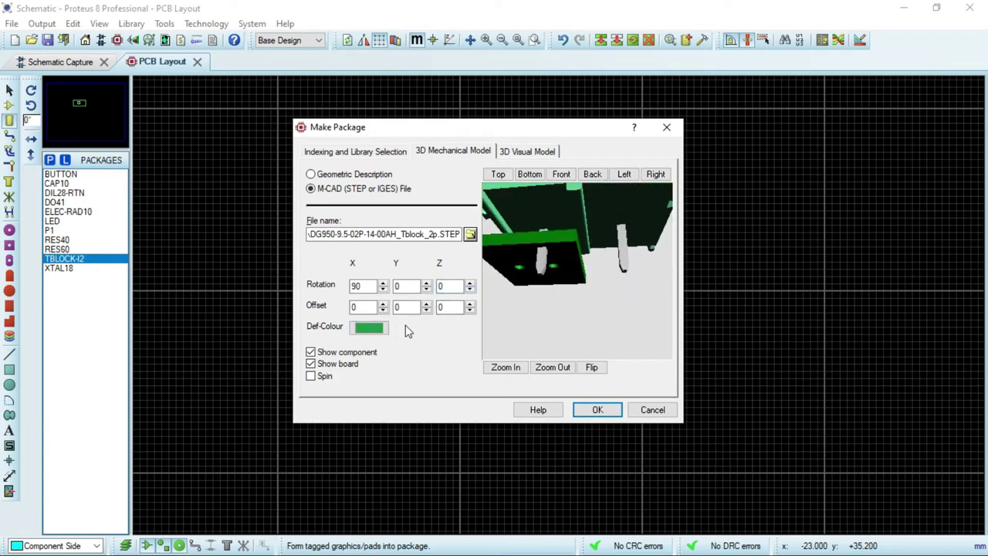
pyautogui.click(446, 307)
pyautogui.click(426, 304)
pyautogui.click(426, 304)
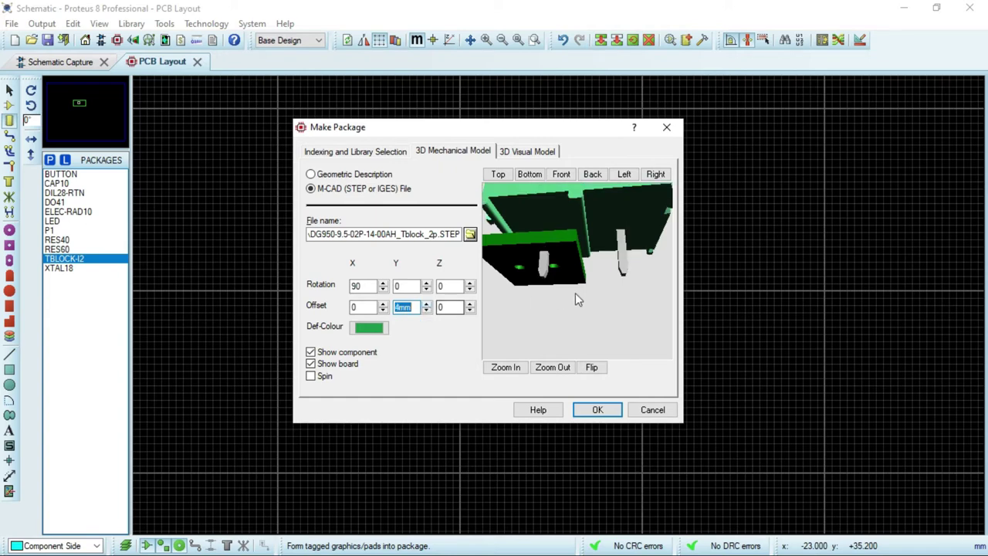
pyautogui.moveTo(577, 271); pyautogui.dragTo(577, 255)
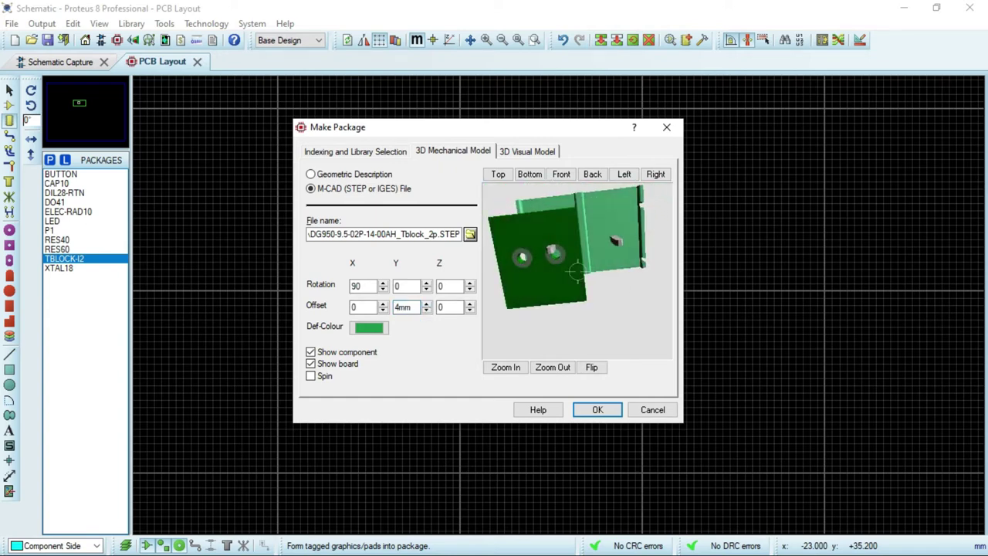
pyautogui.click(469, 282)
pyautogui.click(426, 304)
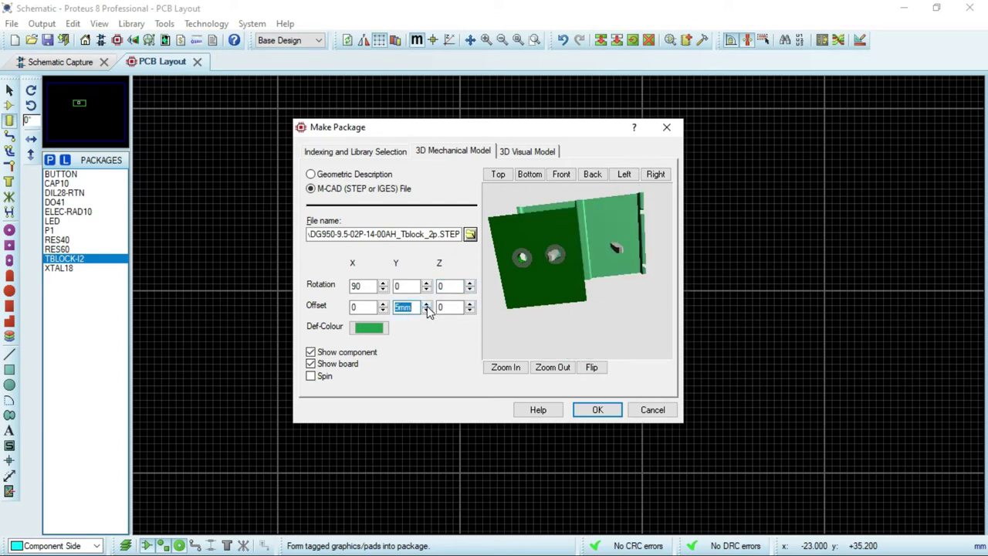
# Step: Set the model's X offset to -7mm to centre the pins over the pads, keeping the Z offset at 0
pyautogui.click(469, 304)
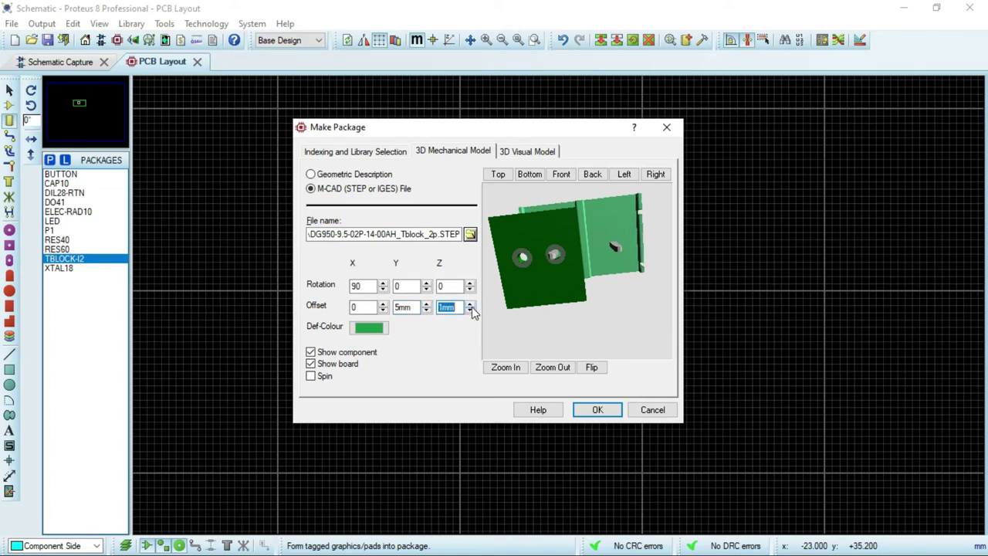
pyautogui.click(470, 310)
pyautogui.click(382, 304)
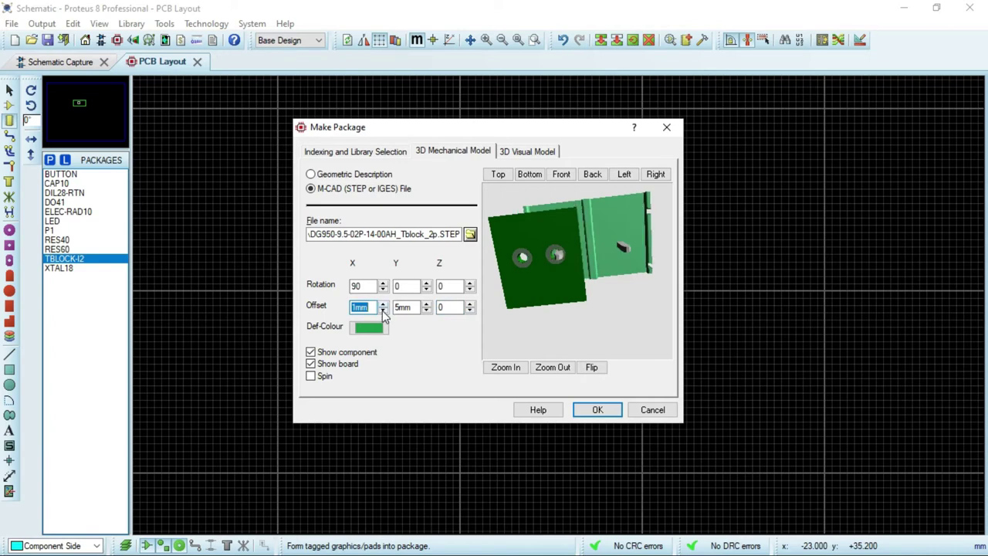
pyautogui.click(382, 311)
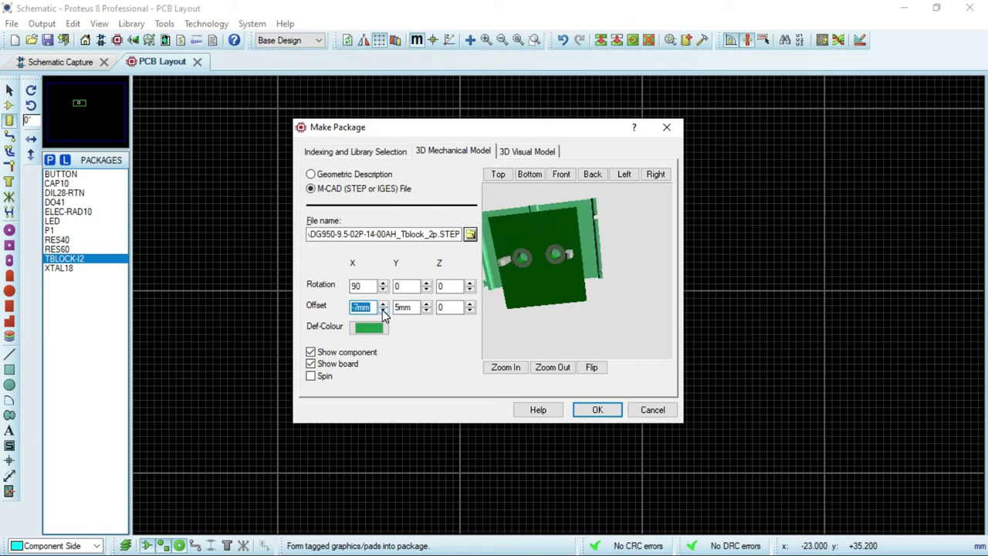
# Step: Check the terminal block's fit on the board from several angles, then accept the package and replace TBLOCK-I2 in the disk library
pyautogui.moveTo(542, 287); pyautogui.dragTo(577, 273)
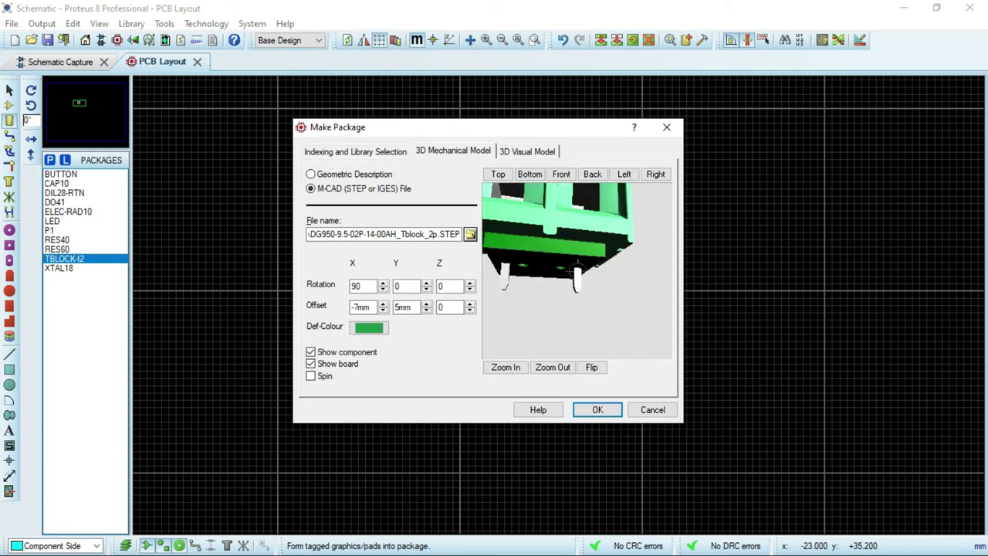
pyautogui.scroll(-5, 588, 216)
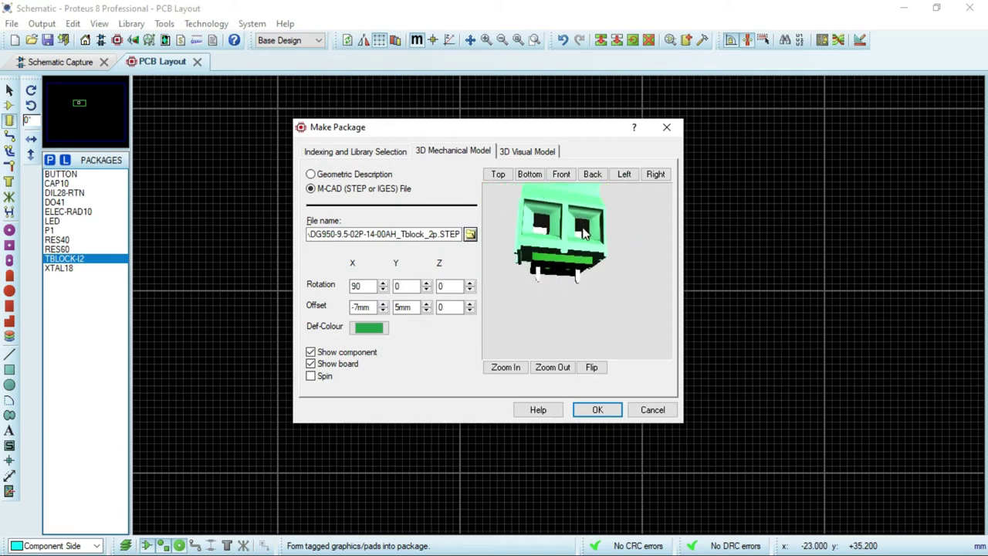
pyautogui.moveTo(575, 271); pyautogui.dragTo(573, 270)
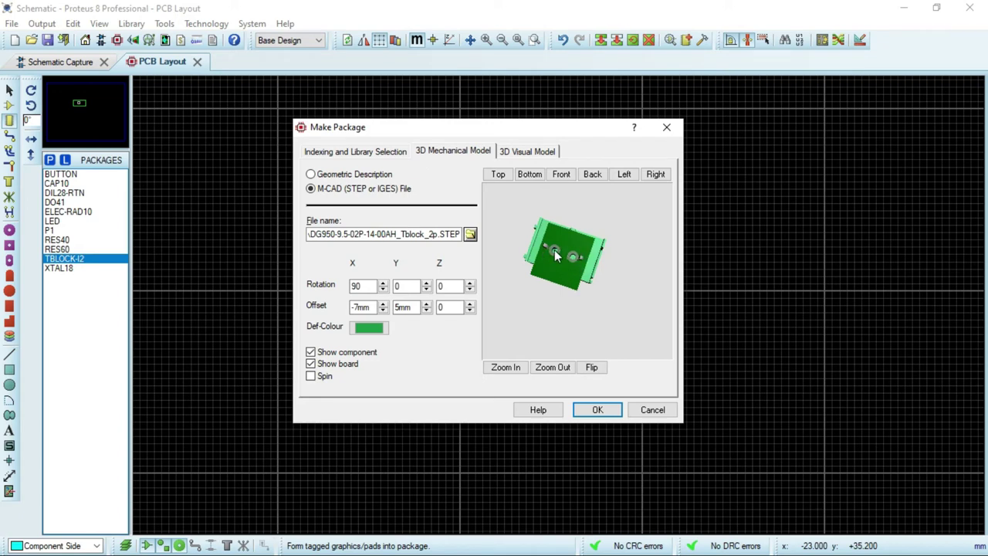
pyautogui.moveTo(569, 268); pyautogui.dragTo(540, 214)
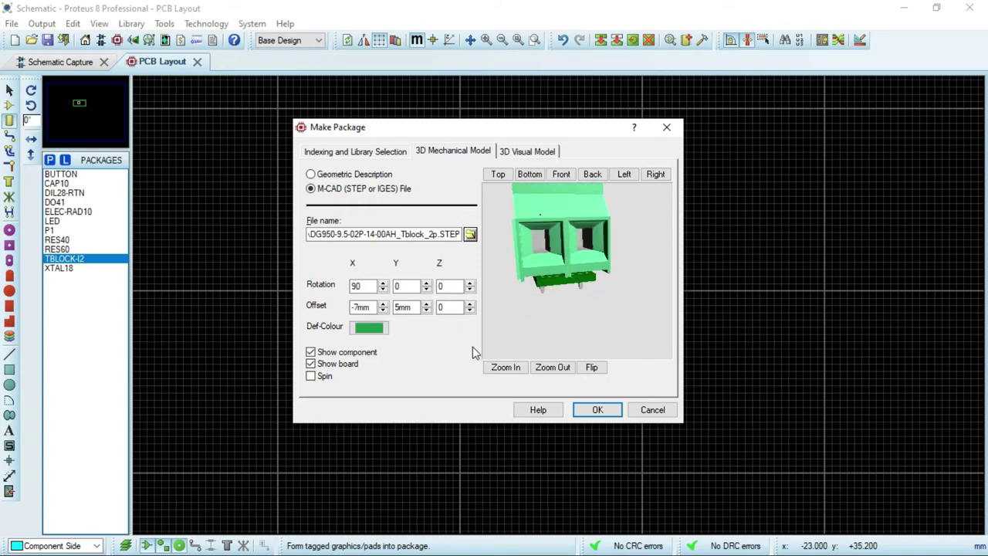
pyautogui.click(605, 413)
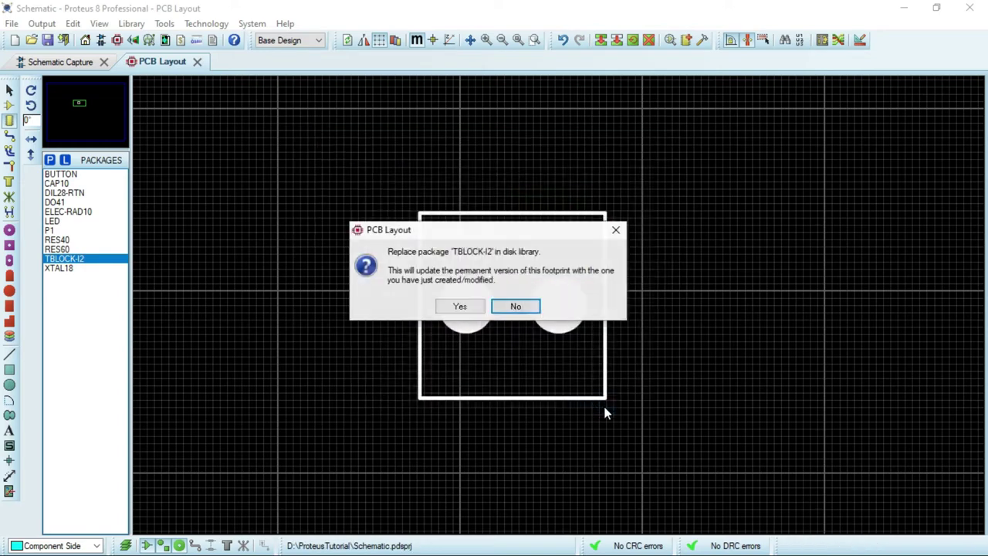
pyautogui.click(461, 307)
pyautogui.click(459, 307)
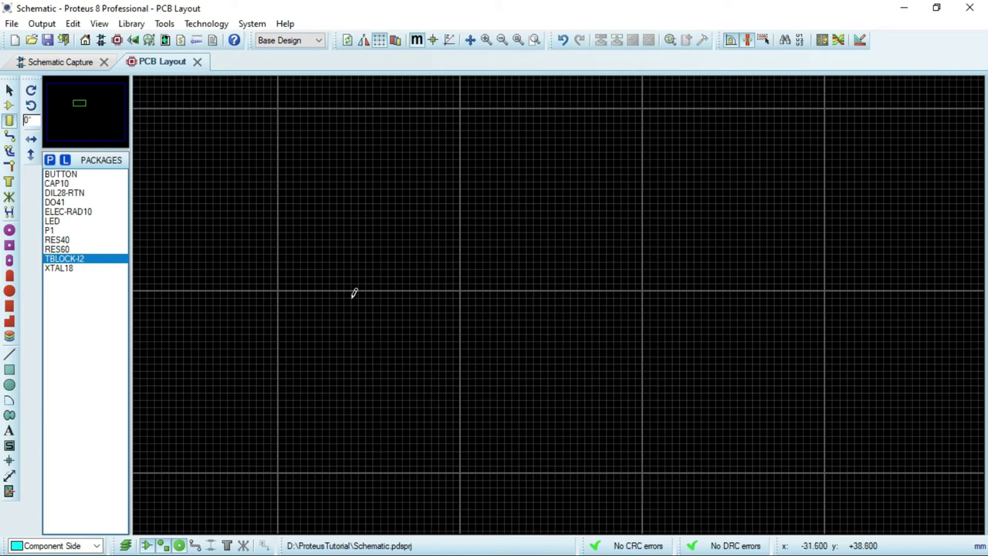
# Step: Place component J1 (Battery) in the empty middle area of the board
pyautogui.click(9, 106)
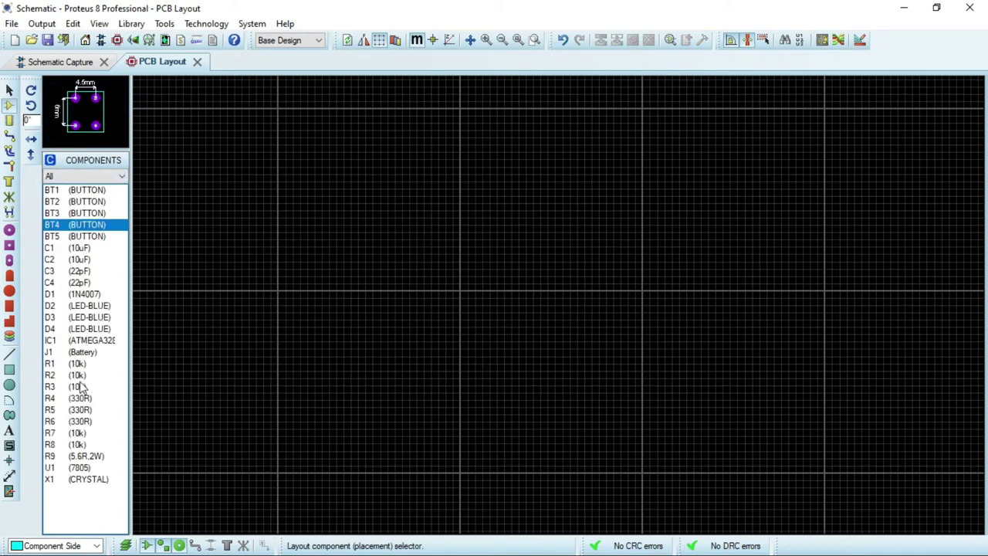
pyautogui.click(51, 352)
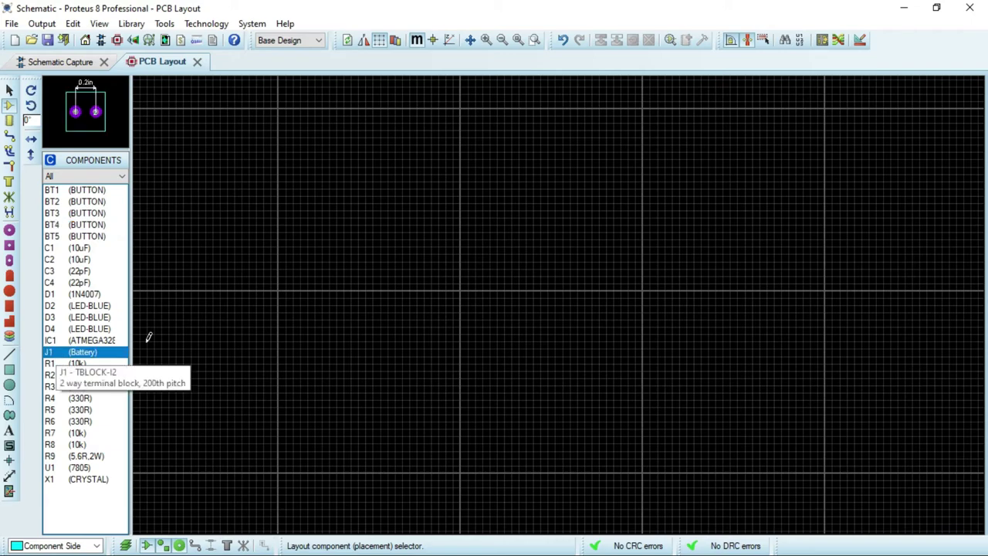
pyautogui.click(501, 280)
pyautogui.scroll(-2, 609, 283)
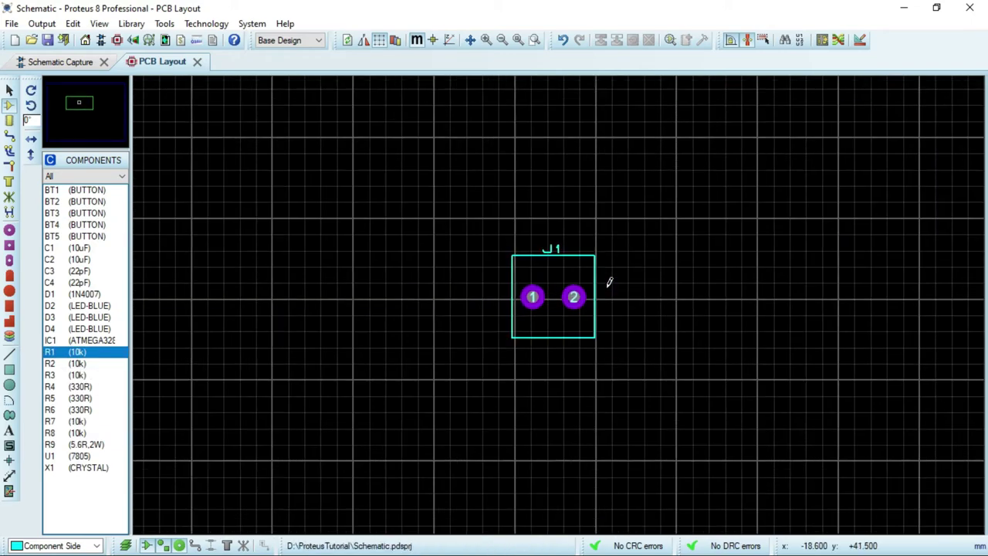
pyautogui.scroll(2, 562, 298)
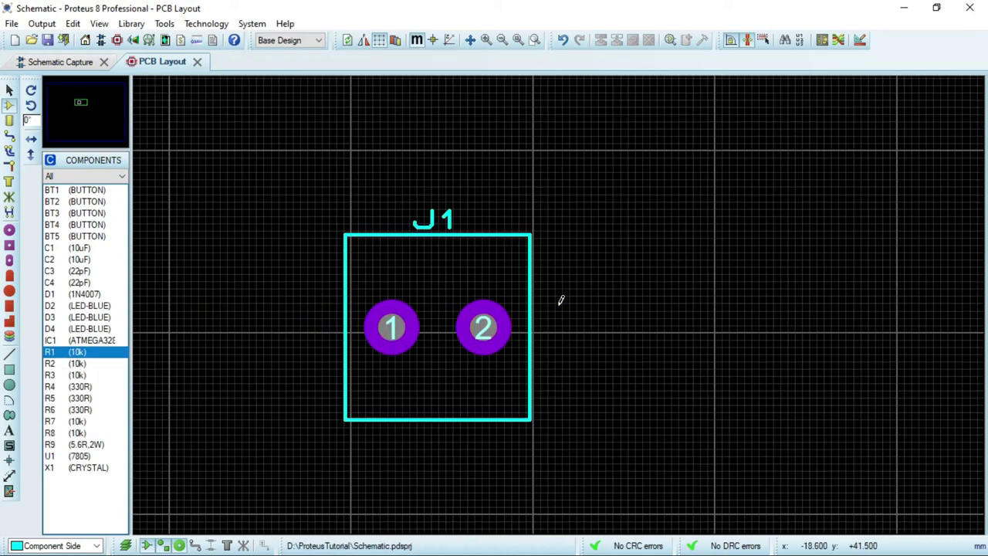
# Step: Draw a rectangular outline about 24 mm by 22 mm around J1 on the Board Edge layer
pyautogui.click(58, 545)
pyautogui.click(258, 452)
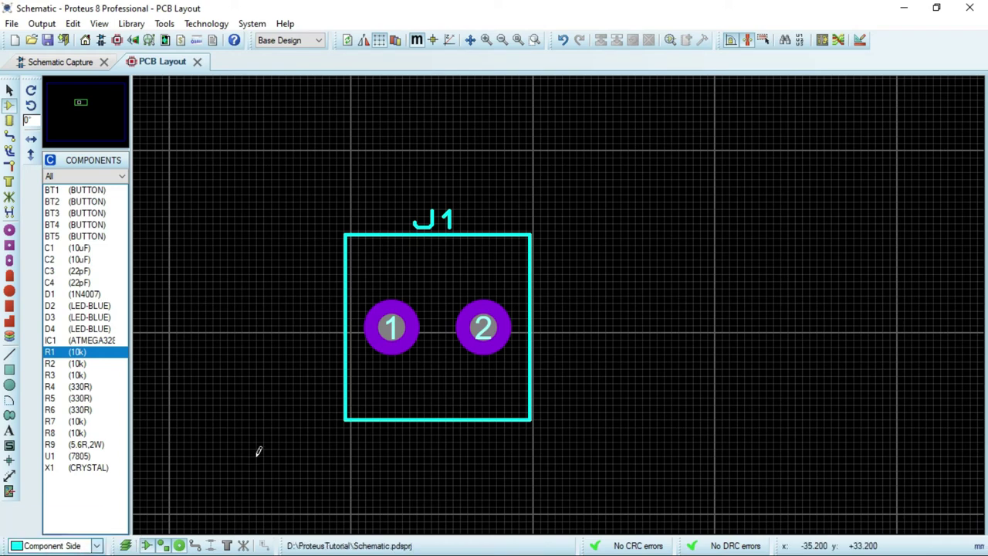
pyautogui.click(9, 369)
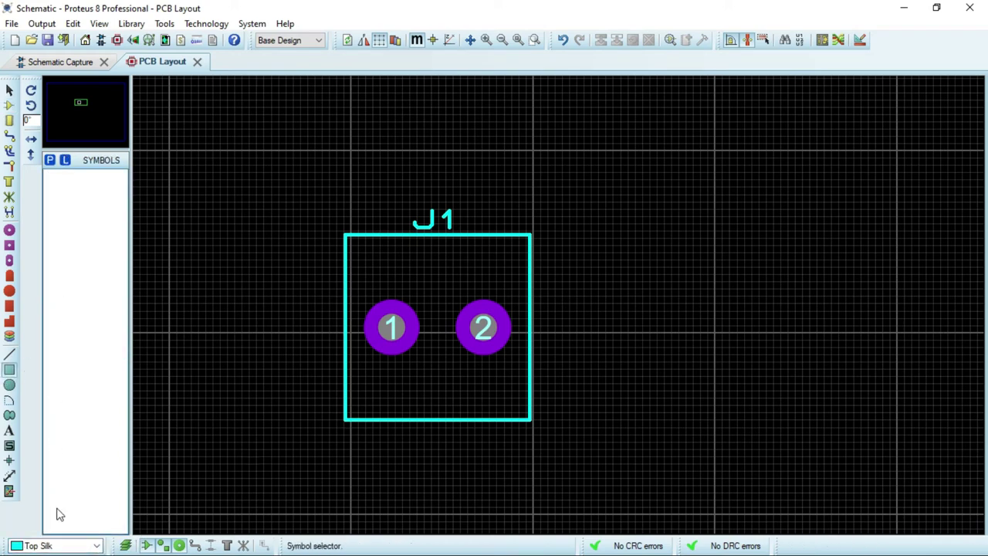
pyautogui.click(61, 544)
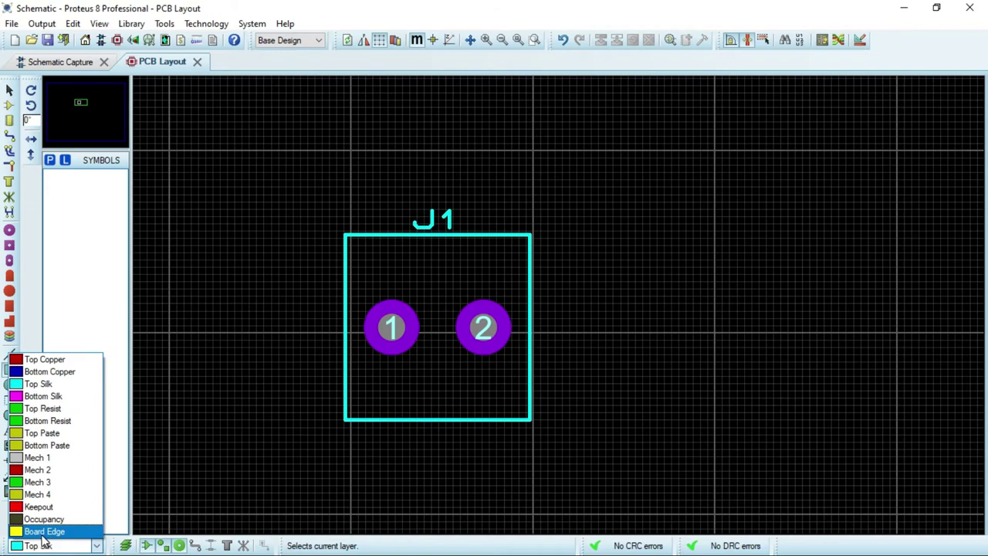
pyautogui.click(44, 534)
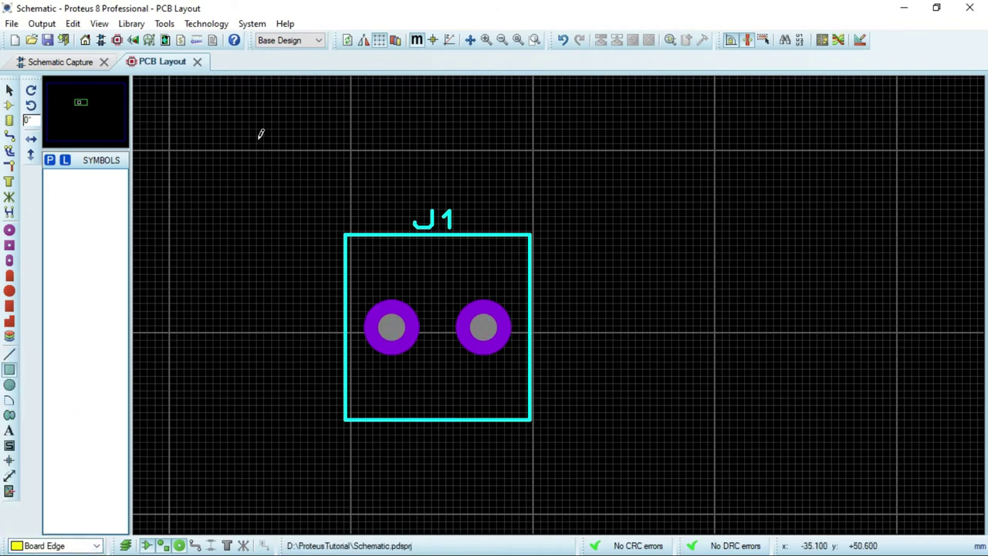
pyautogui.moveTo(261, 134); pyautogui.dragTo(698, 494)
pyautogui.scroll(-3, 617, 335)
pyautogui.scroll(1, 560, 298)
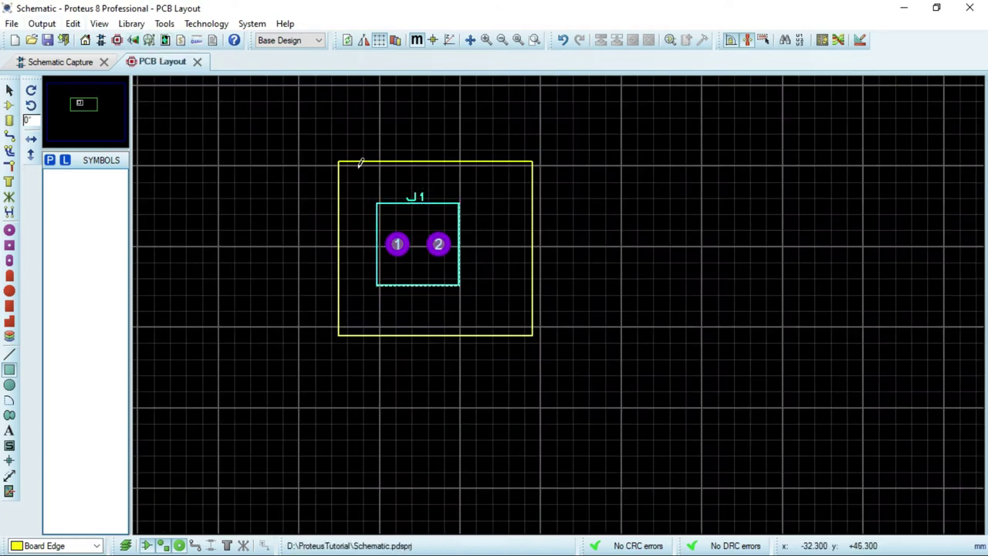
# Step: Show the board in the 3D Visualizer and examine the terminal block and its pins from above and from the side
pyautogui.click(134, 41)
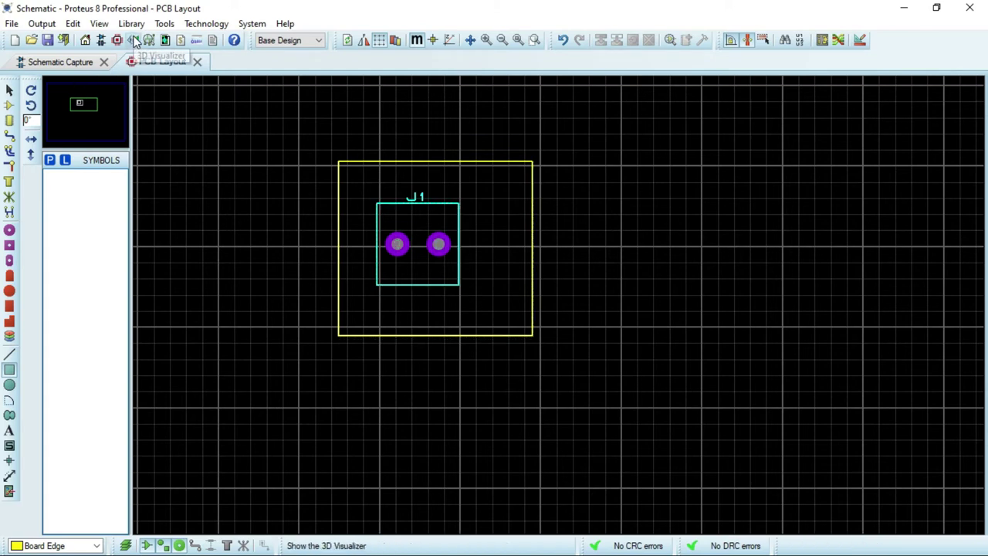
pyautogui.scroll(-6, 584, 303)
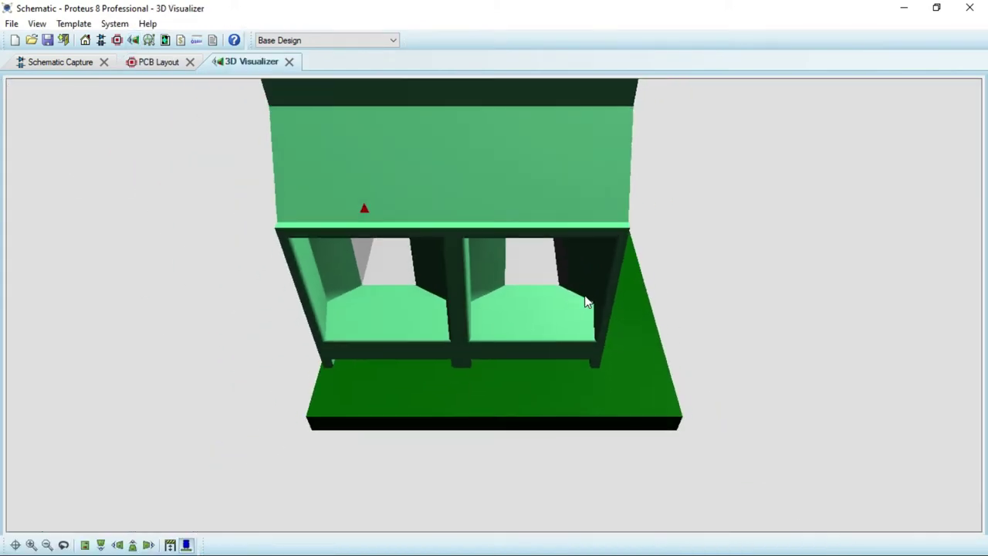
pyautogui.click(594, 278)
pyautogui.moveTo(494, 304); pyautogui.dragTo(764, 259)
pyautogui.middleClick(495, 311)
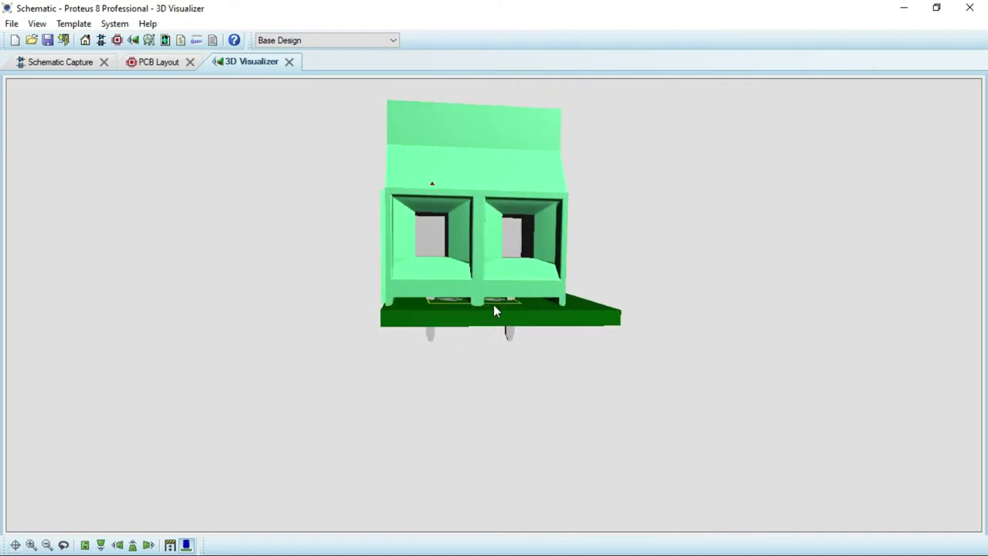
# Step: Return to the PCB layout and place component IC1 (ATMEGA328) vertically just beside J1, across the board's right edge
pyautogui.click(167, 65)
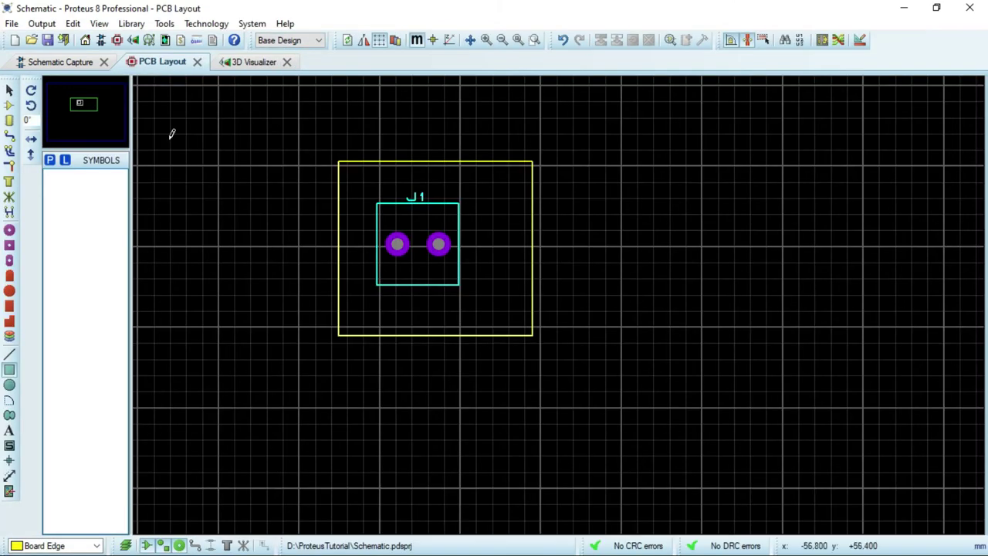
pyautogui.scroll(-2, 559, 299)
pyautogui.scroll(3, 557, 299)
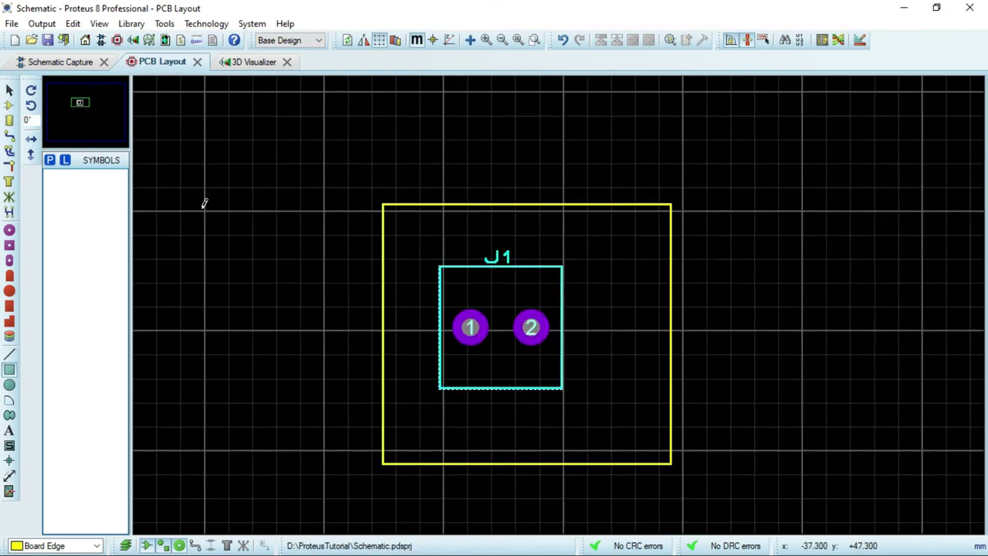
pyautogui.click(8, 106)
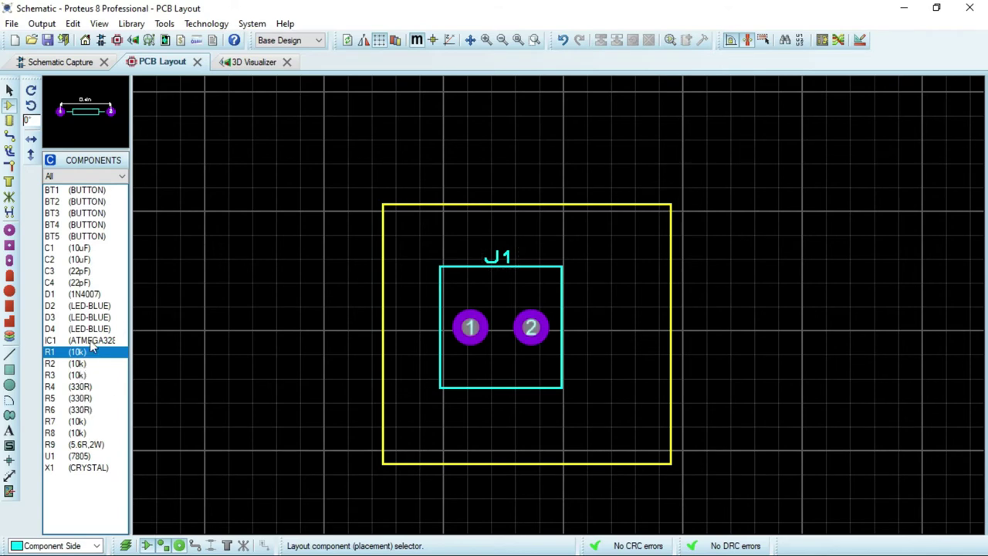
pyautogui.click(58, 341)
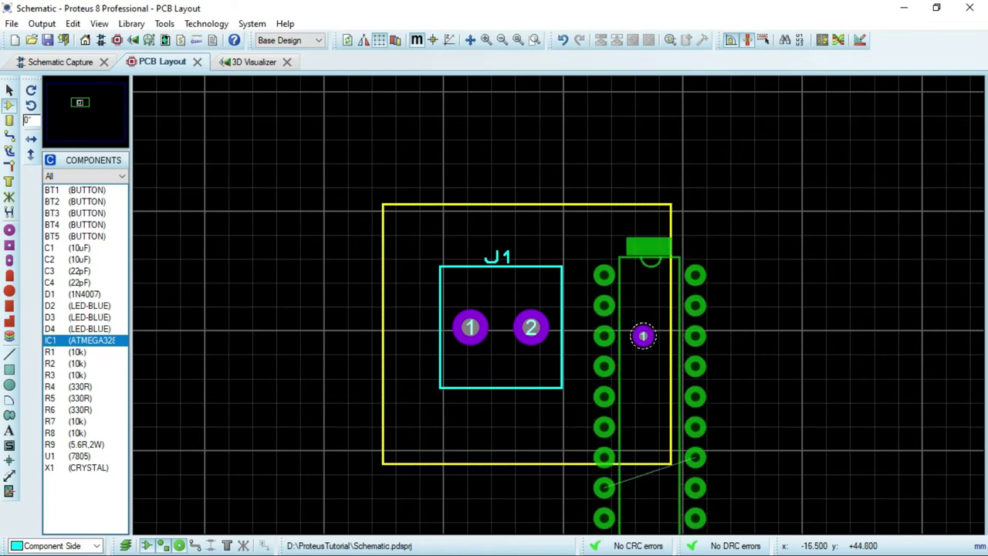
pyautogui.click(604, 260)
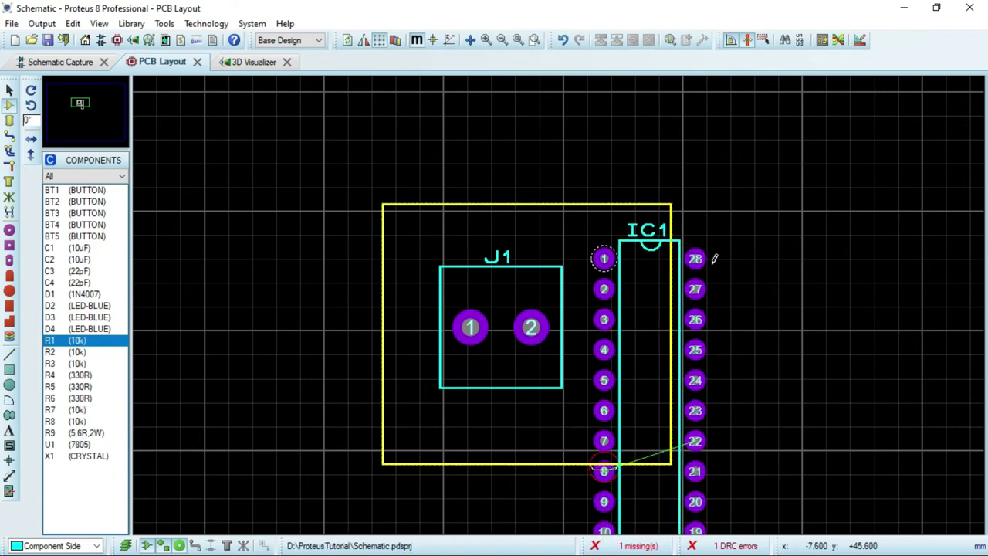
# Step: Stretch the board edge outline to the right and downwards so that it encloses both J1 and the whole of IC1
pyautogui.click(10, 90)
pyautogui.scroll(-3, 708, 328)
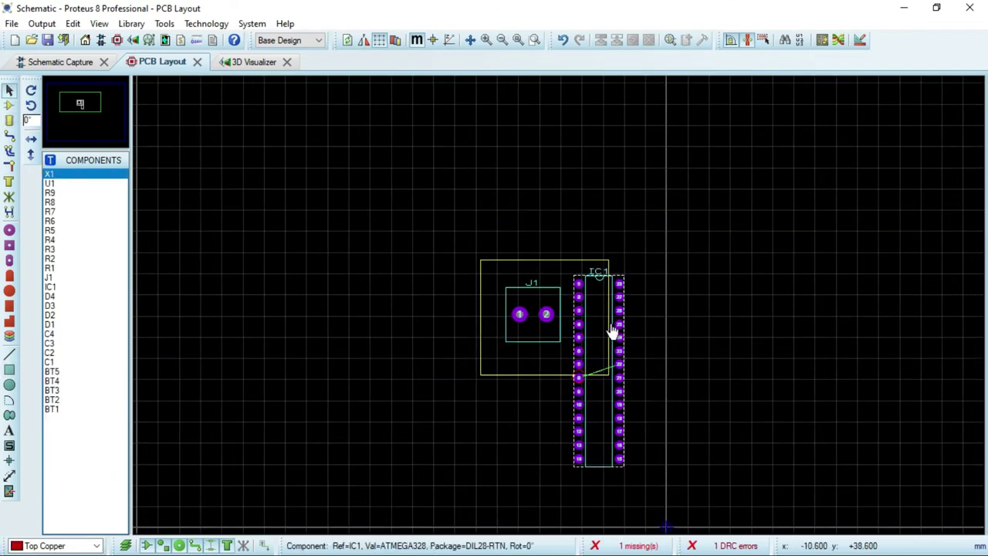
pyautogui.click(609, 340)
pyautogui.click(516, 375)
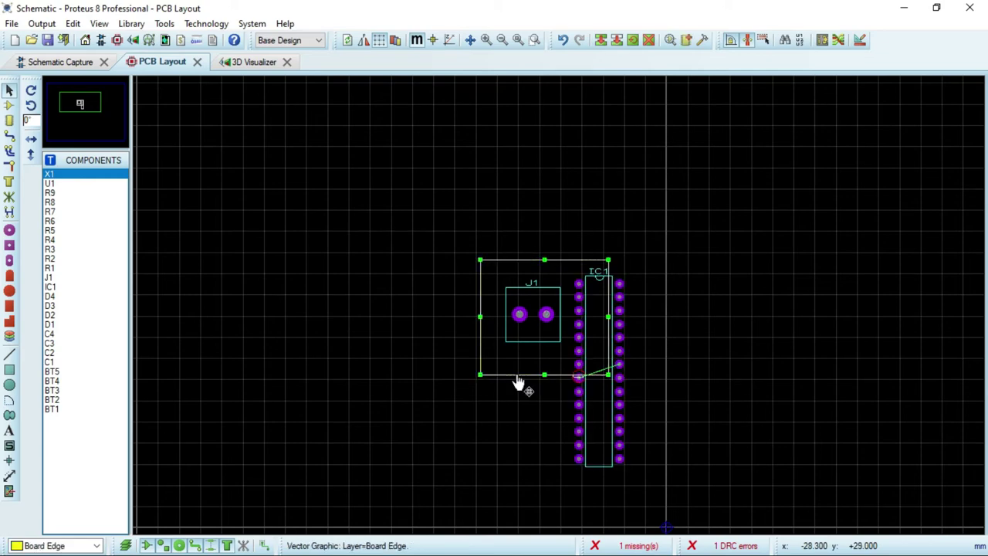
pyautogui.moveTo(611, 318); pyautogui.dragTo(618, 315)
pyautogui.click(618, 315)
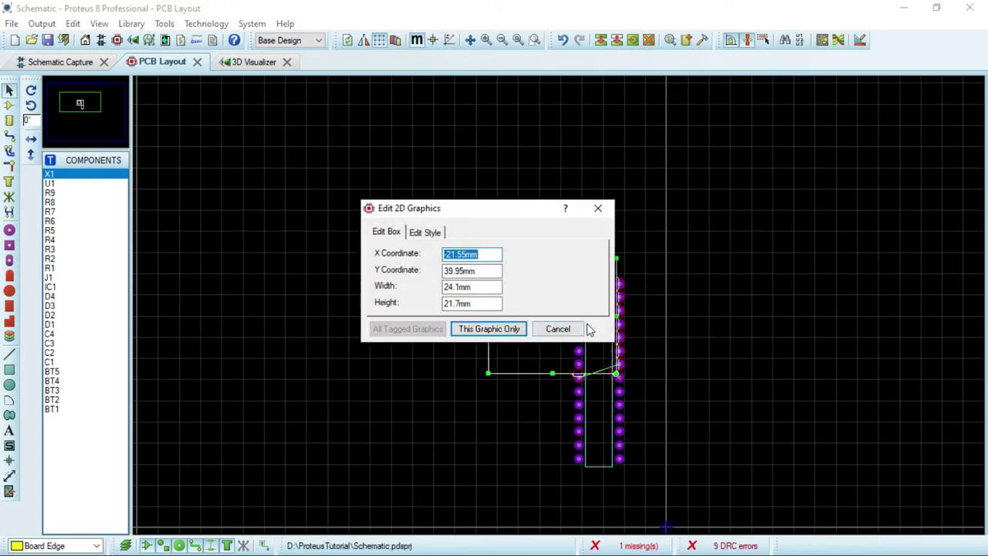
pyautogui.click(552, 329)
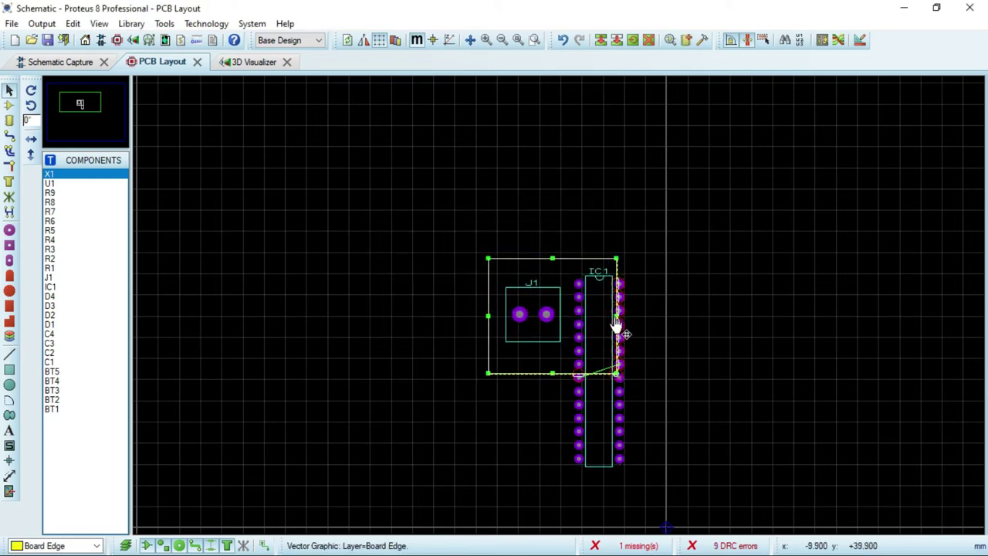
pyautogui.moveTo(617, 316); pyautogui.dragTo(715, 314)
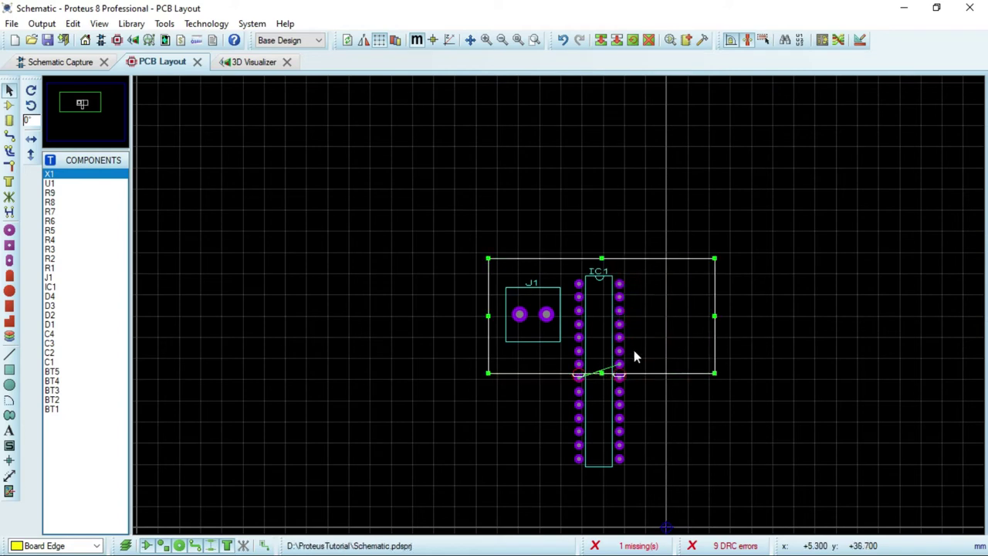
pyautogui.moveTo(604, 375); pyautogui.dragTo(604, 496)
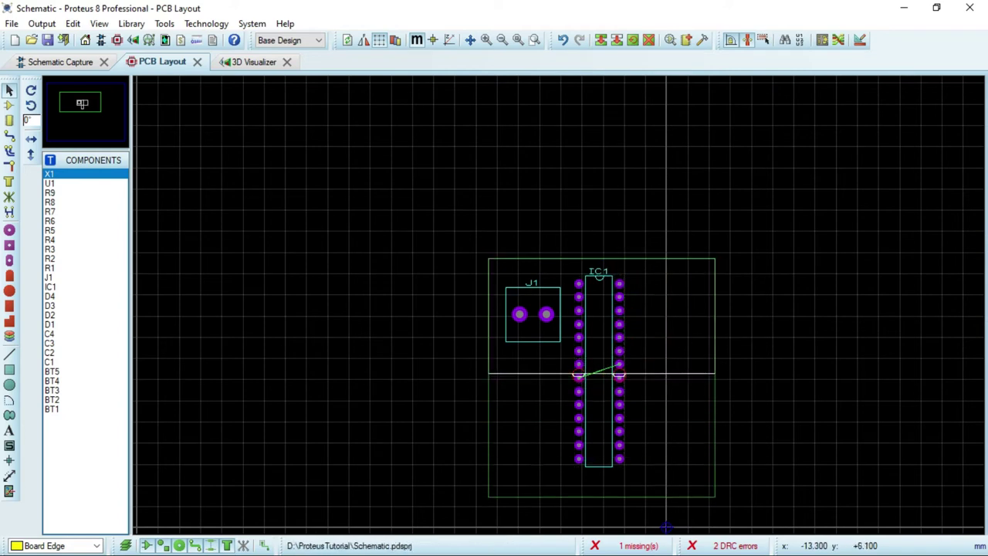
pyautogui.click(831, 406)
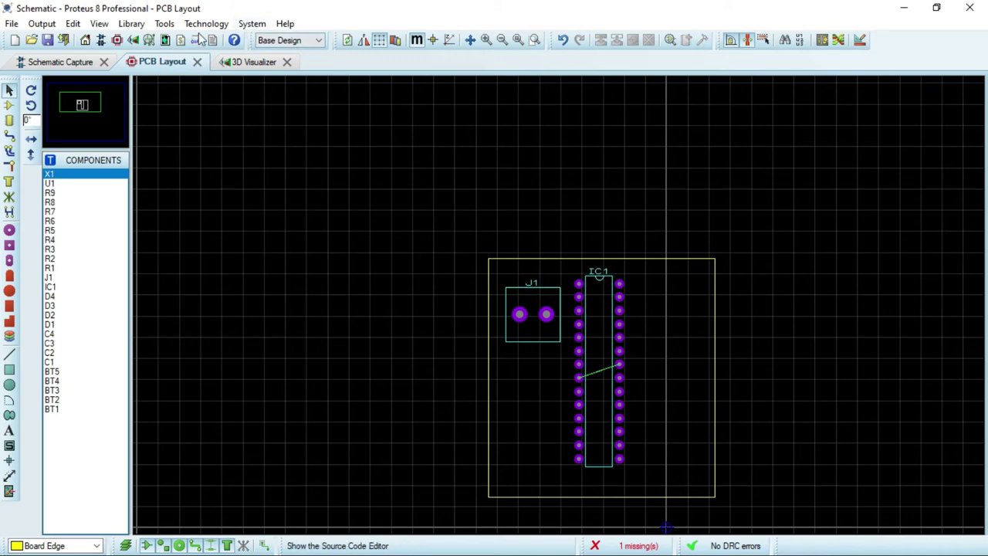
# Step: View the enlarged board in 3D and examine IC1's model beside the terminal block from above
pyautogui.click(136, 42)
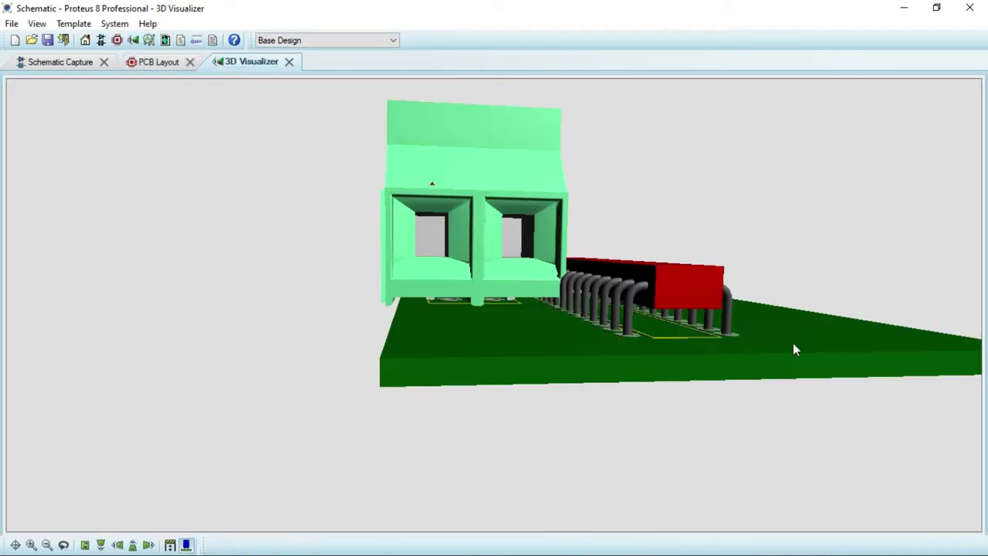
pyautogui.moveTo(818, 361); pyautogui.dragTo(818, 463)
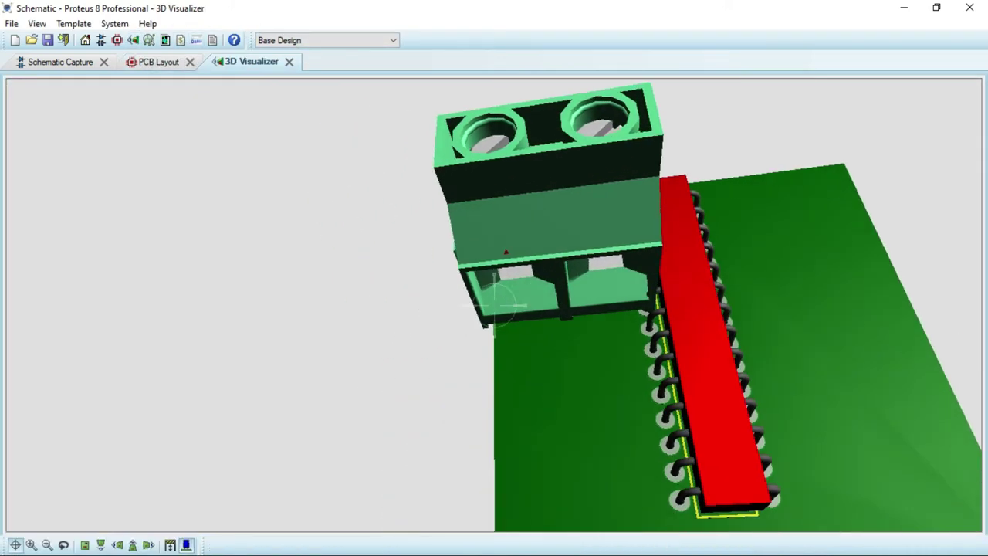
pyautogui.middleClick(632, 339)
# Step: Switch to Chrome, close the DEGSON DG950 model page and go to the GrabCAD library results page
pyautogui.hotkey('alt', 'Tab')
pyautogui.hotkey('alt', 'Tab')
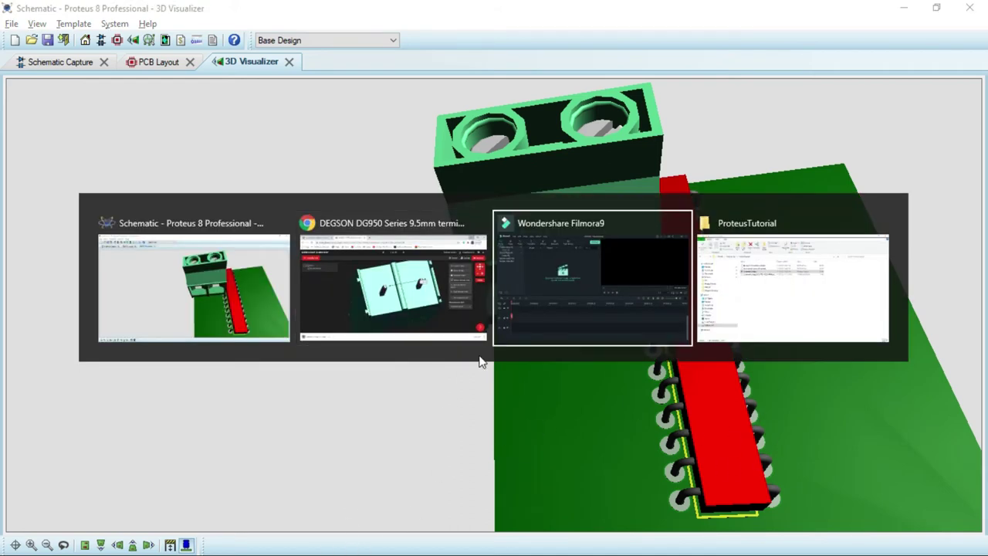
pyautogui.click(403, 306)
pyautogui.click(57, 12)
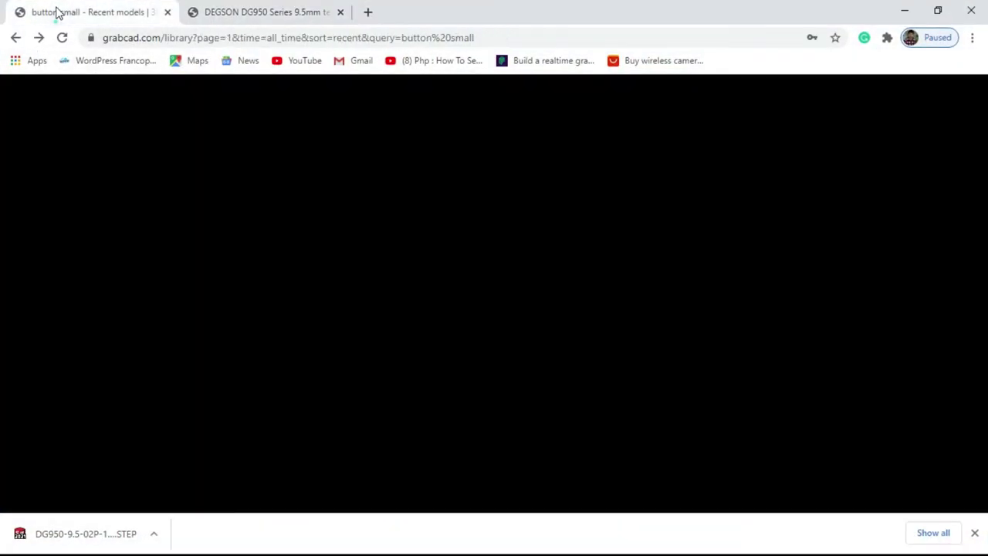
pyautogui.click(340, 13)
pyautogui.scroll(5, 208, 245)
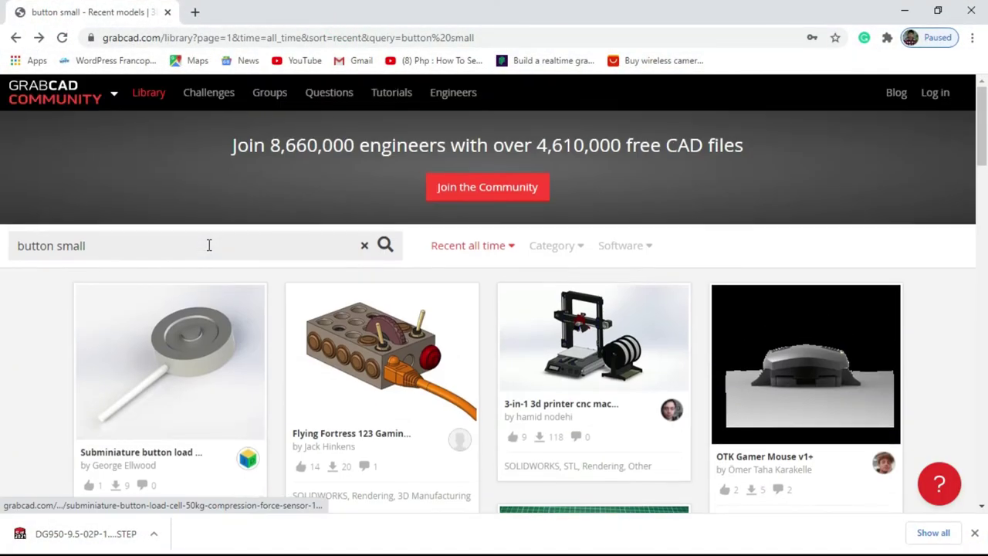
# Step: Search the GrabCAD library for atmega328
pyautogui.tripleClick(127, 245)
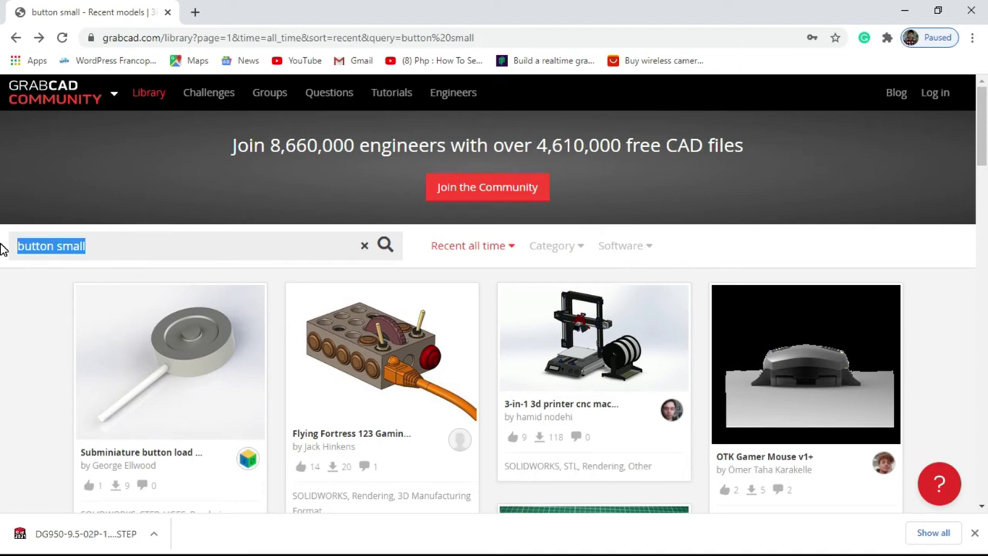
pyautogui.press('BackSpace')
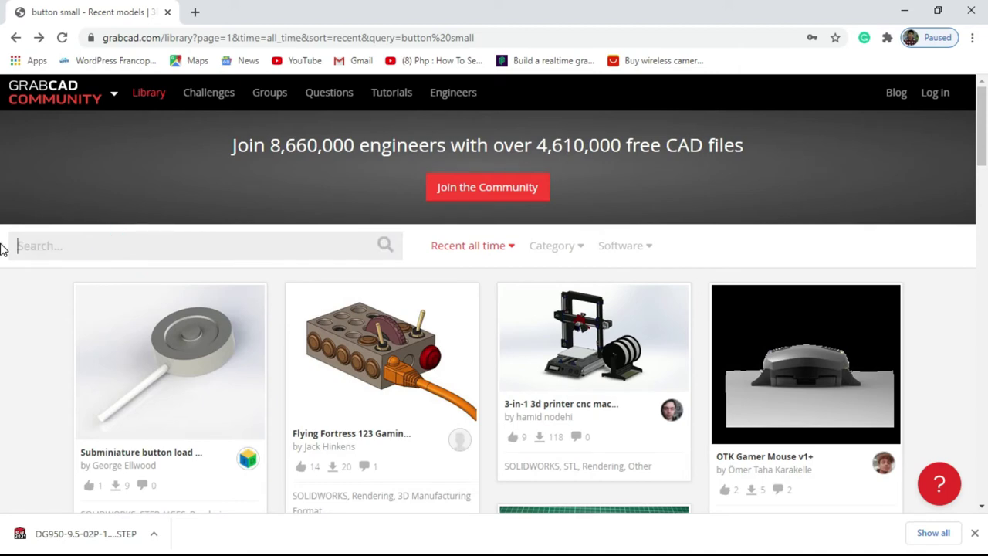
pyautogui.write('atmega328')
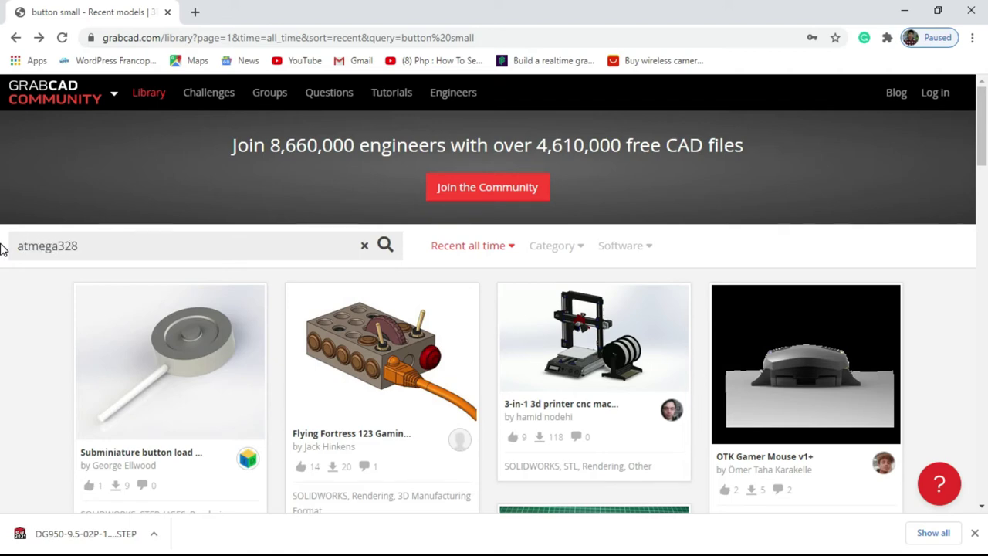
pyautogui.press('Return')
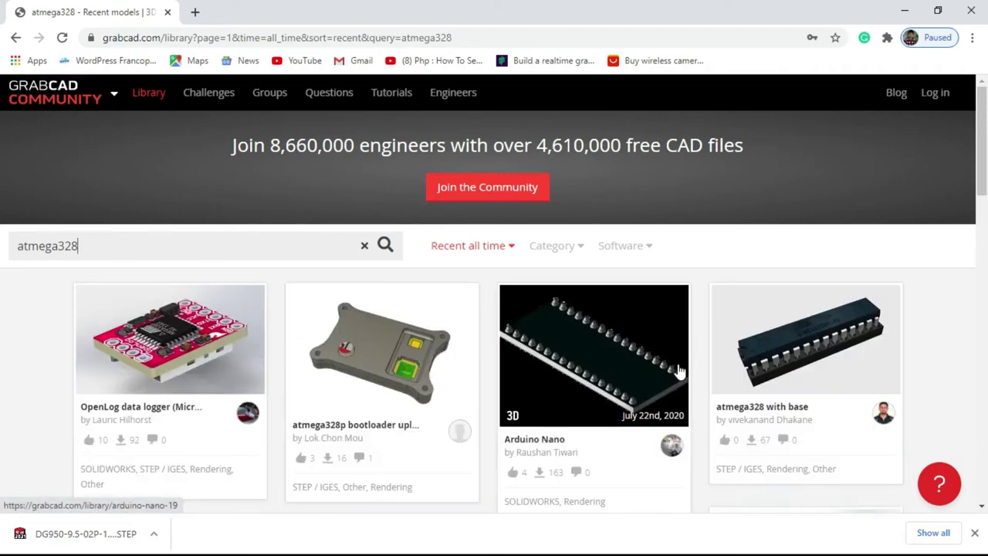
# Step: Open the "atmega328 with base" model from the search results, examine its page, and return to the results
pyautogui.scroll(-1, 676, 373)
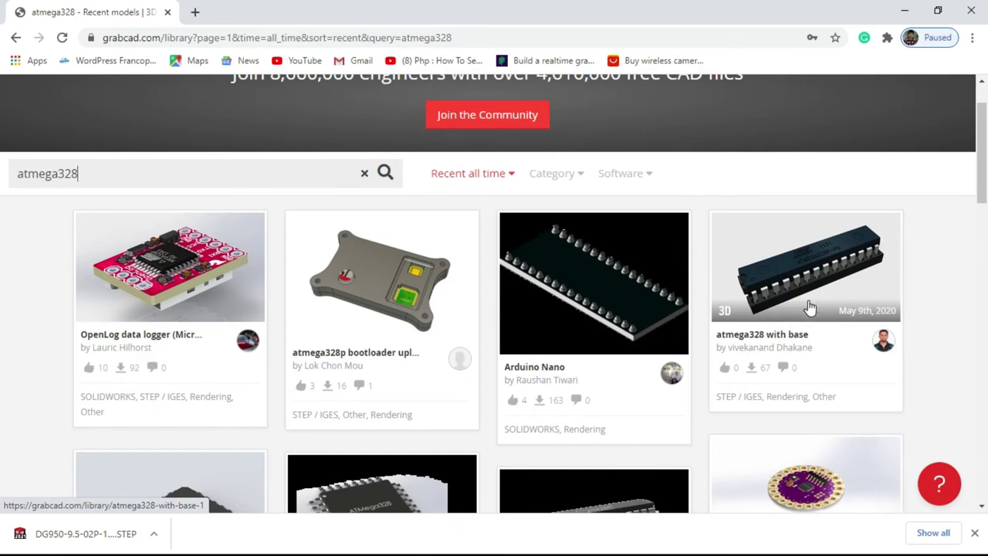
pyautogui.scroll(-1, 824, 301)
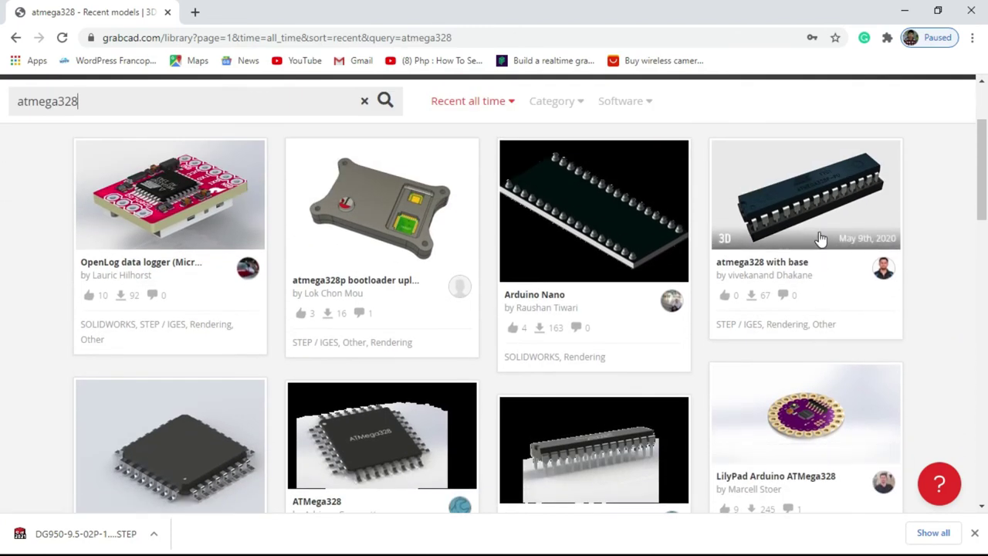
pyautogui.click(810, 210)
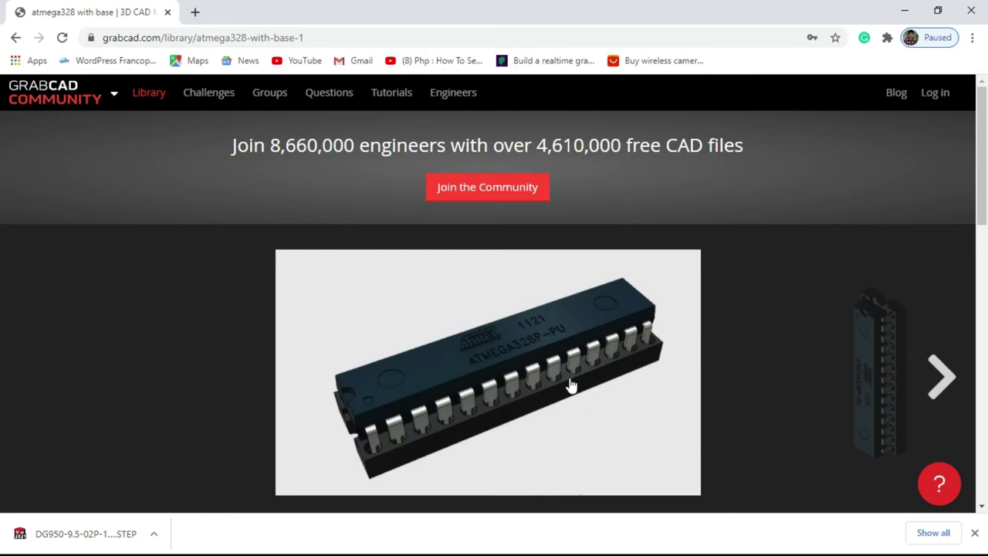
pyautogui.scroll(-3, 578, 371)
pyautogui.scroll(2, 578, 371)
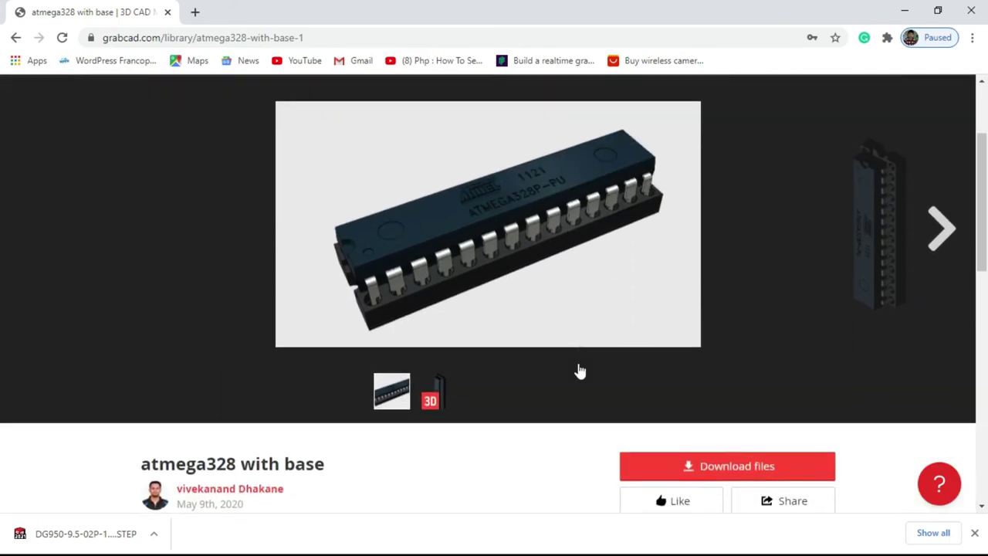
pyautogui.scroll(1, 579, 371)
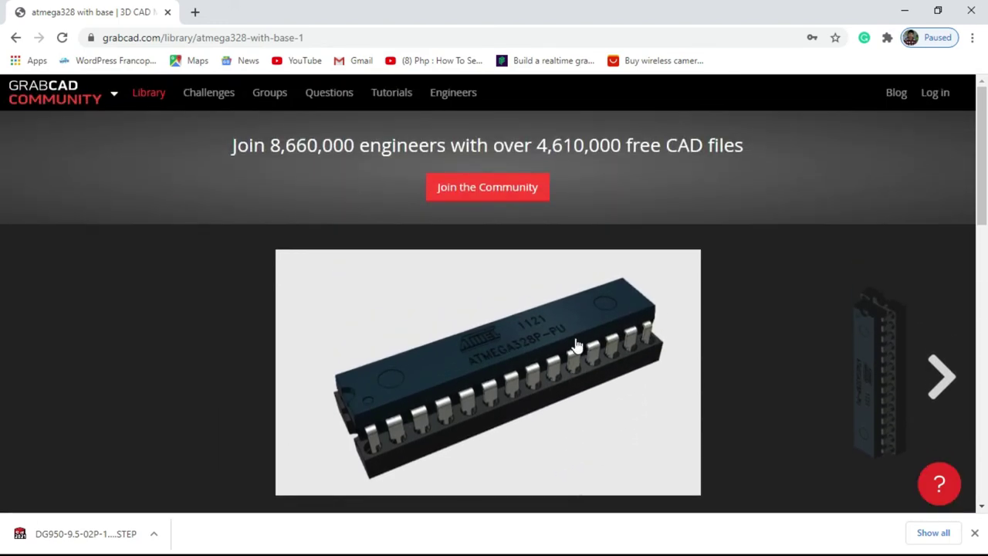
pyautogui.click(14, 38)
# Step: Open the "panel_28 and microcontroleur" model page from the atmega328 search results
pyautogui.scroll(-4, 505, 365)
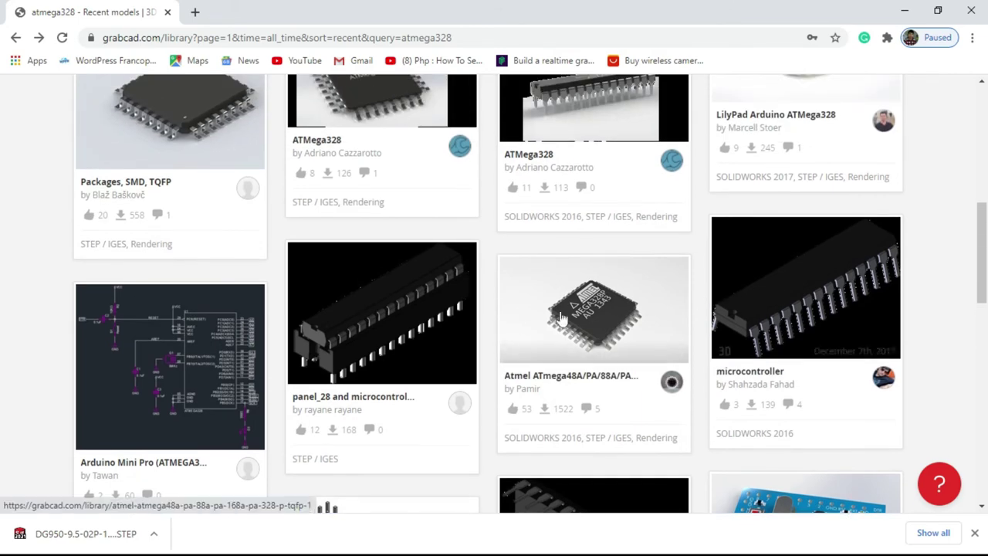
pyautogui.click(421, 311)
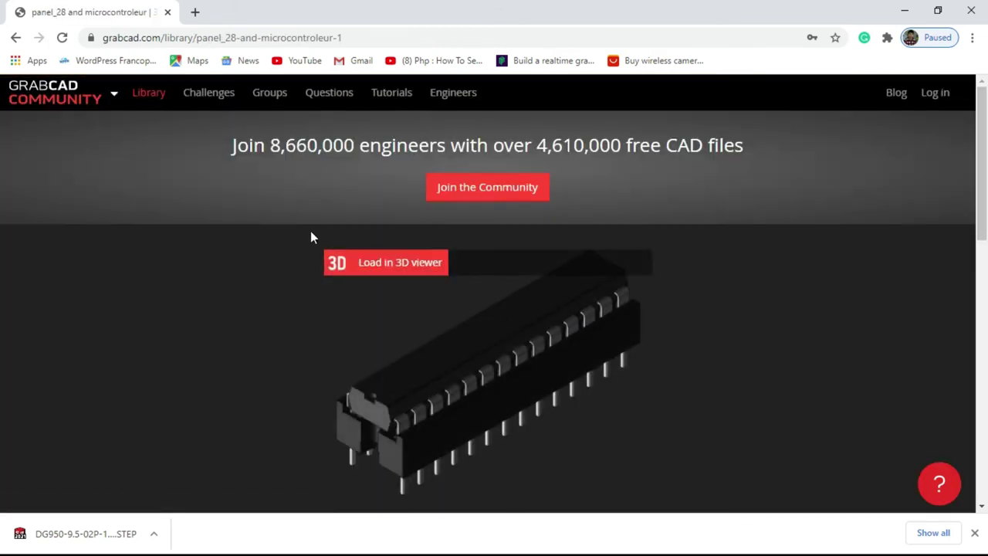
pyautogui.click(16, 37)
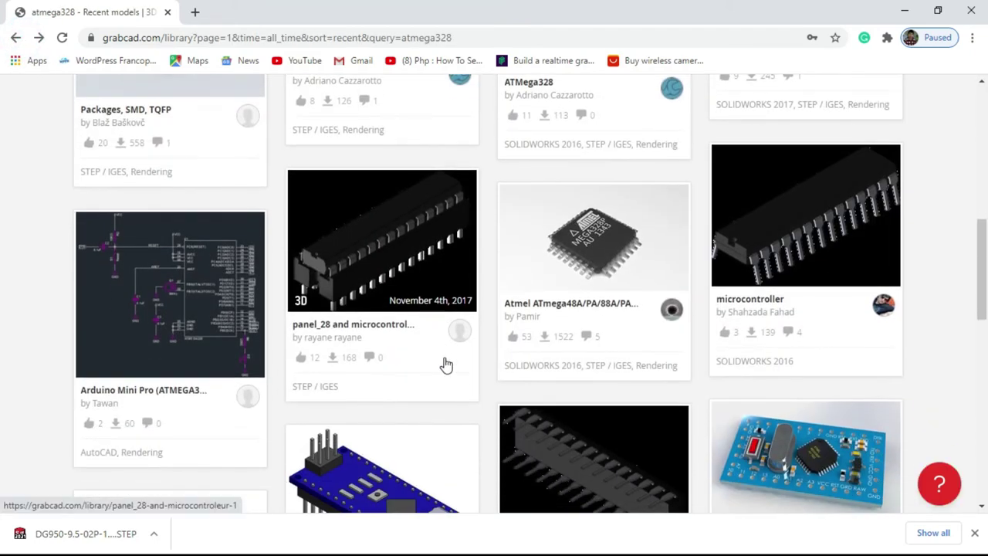
pyautogui.click(383, 245)
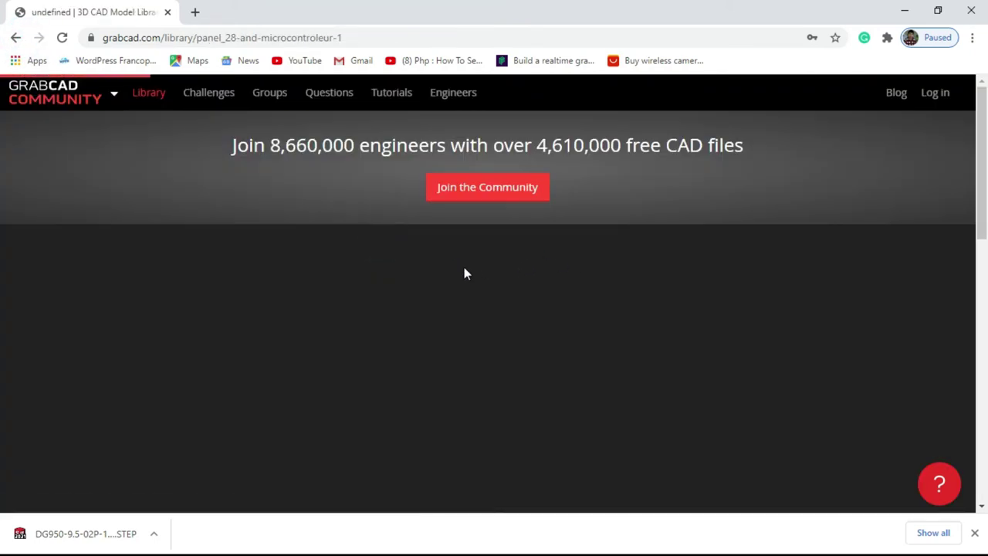
# Step: Request the download of panel_28.step from the model's file list, signing in with the saved account credentials
pyautogui.scroll(-6, 465, 270)
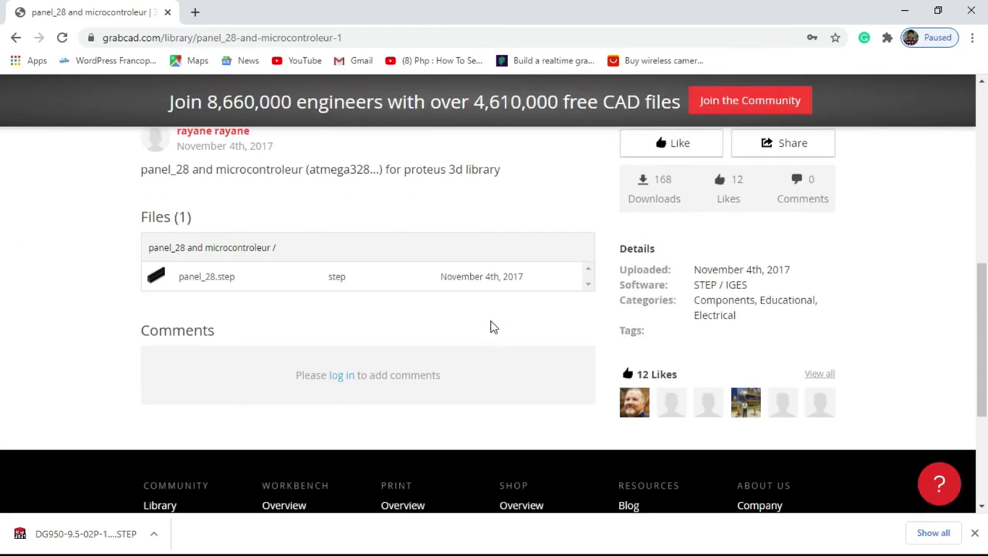
pyautogui.click(235, 287)
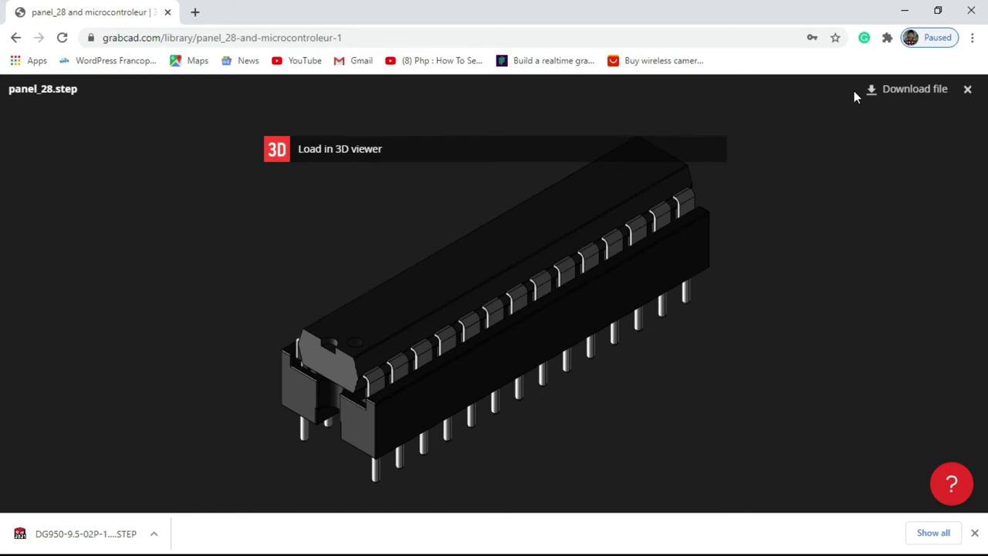
pyautogui.click(885, 98)
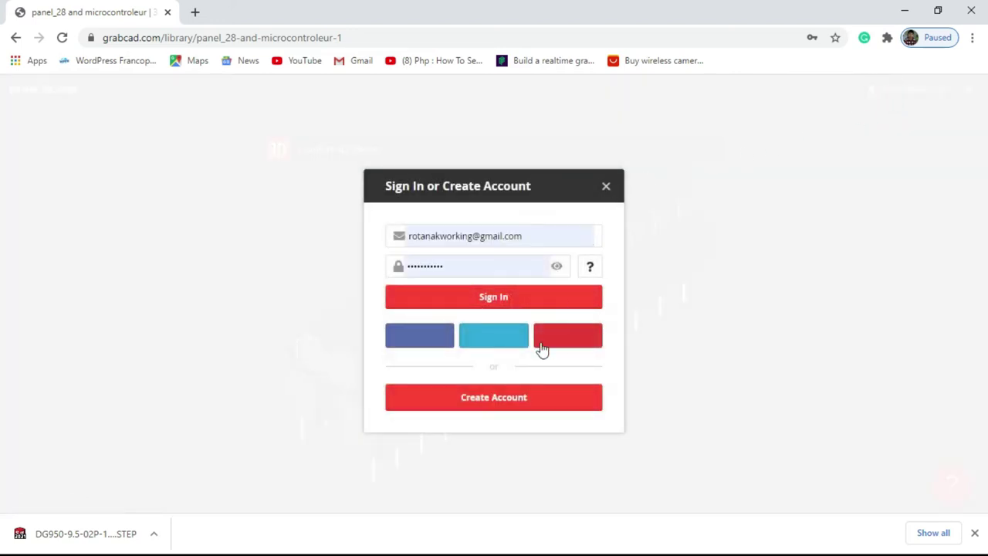
pyautogui.click(502, 301)
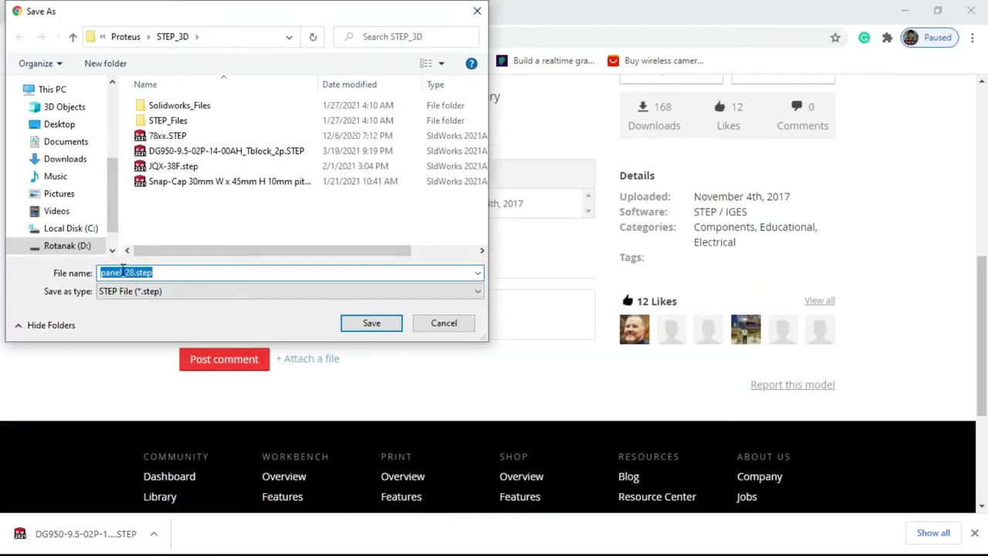
# Step: Save the downloaded model in the STEP_3D folder under the file name panel_28pin_ic.step
pyautogui.click(124, 269)
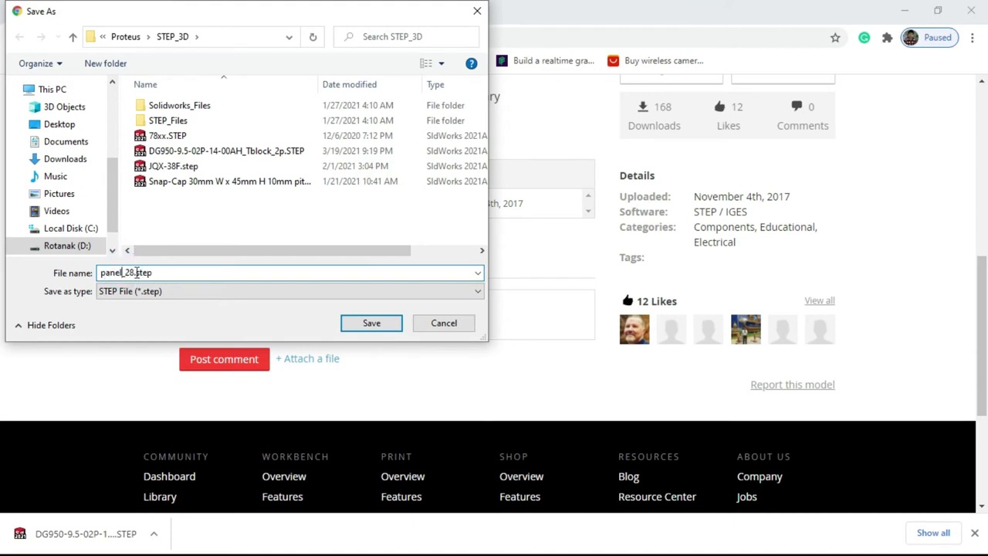
pyautogui.click(134, 274)
pyautogui.press('Return')
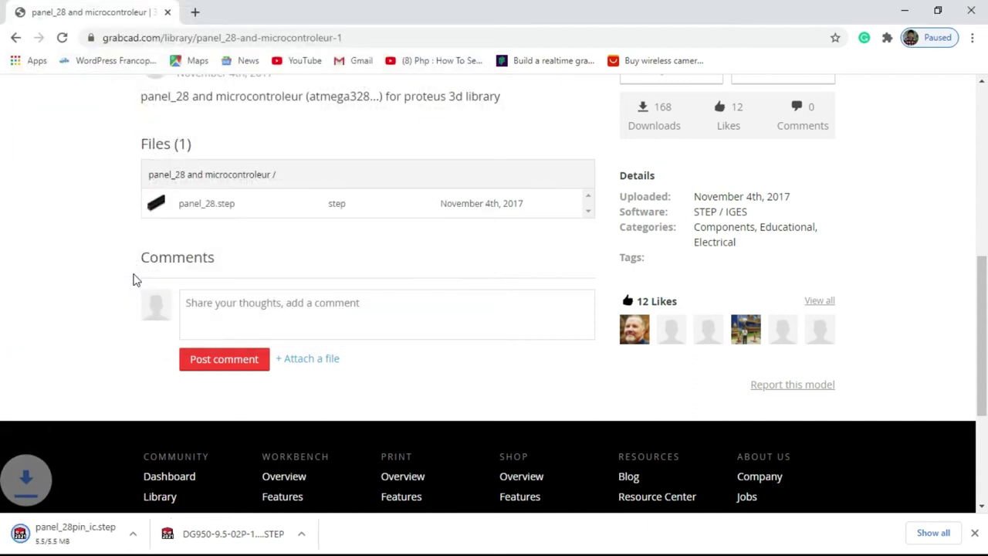
# Step: Switch to Proteus, close the 3D view, and place a DIL28-RTN package outside the board outline, to the left of J1
pyautogui.click(903, 12)
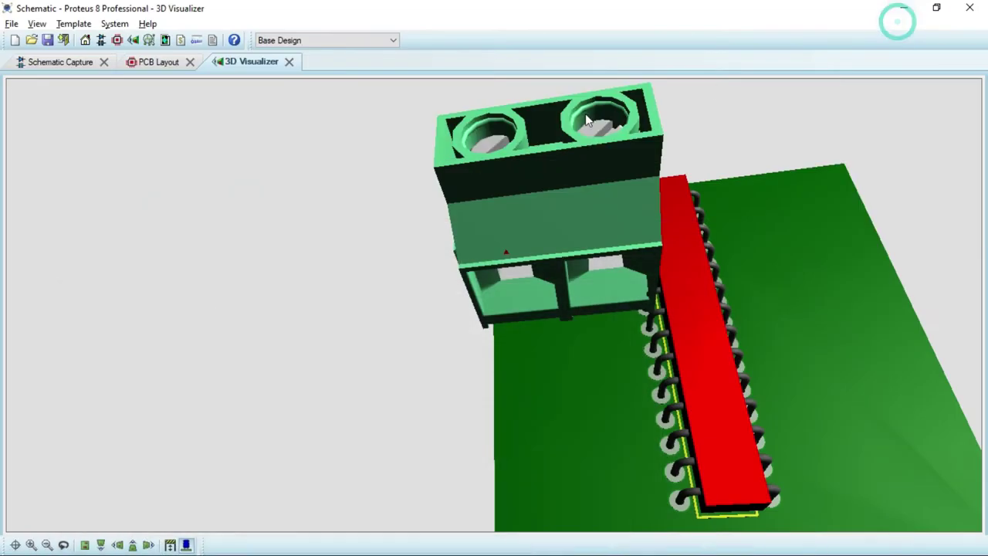
pyautogui.click(288, 62)
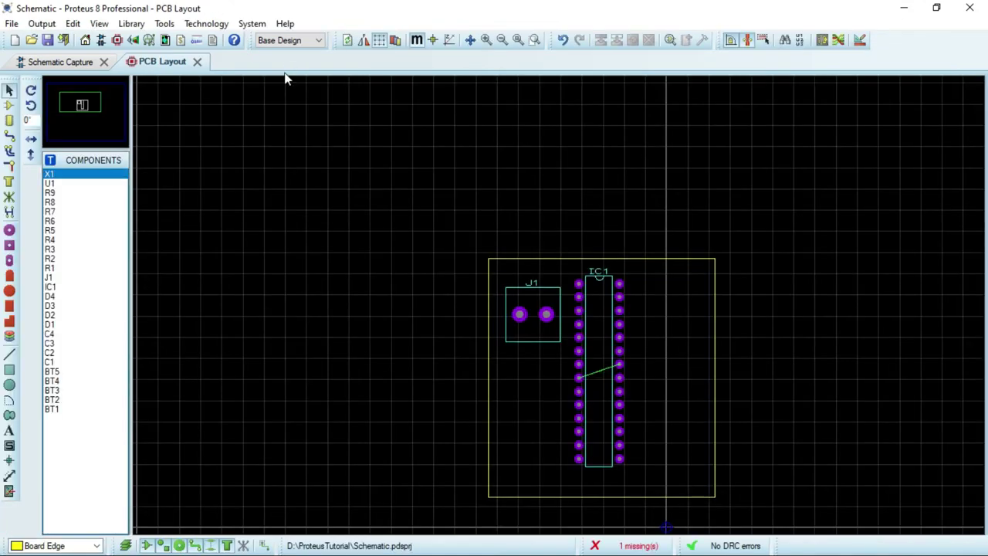
pyautogui.click(9, 121)
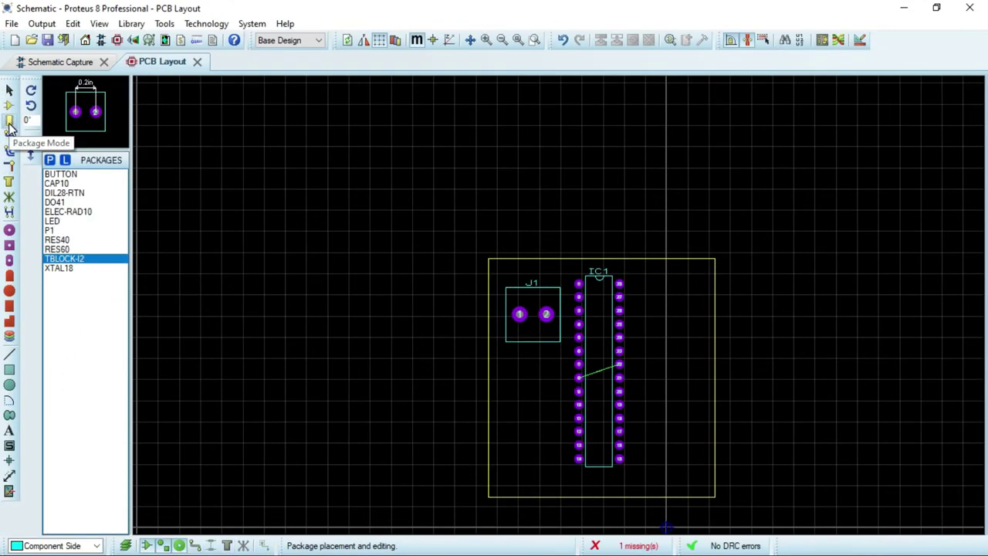
pyautogui.click(49, 231)
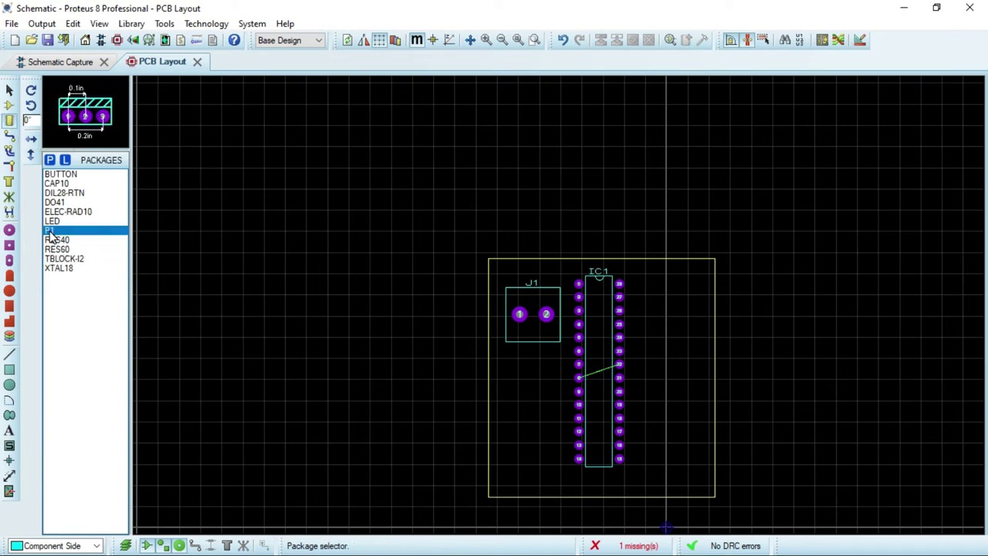
pyautogui.click(75, 193)
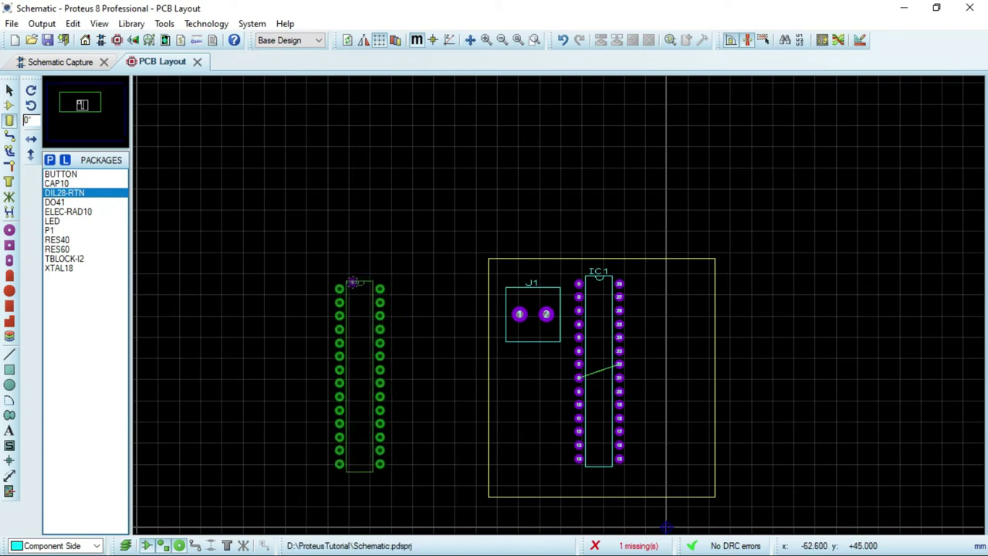
pyautogui.click(292, 241)
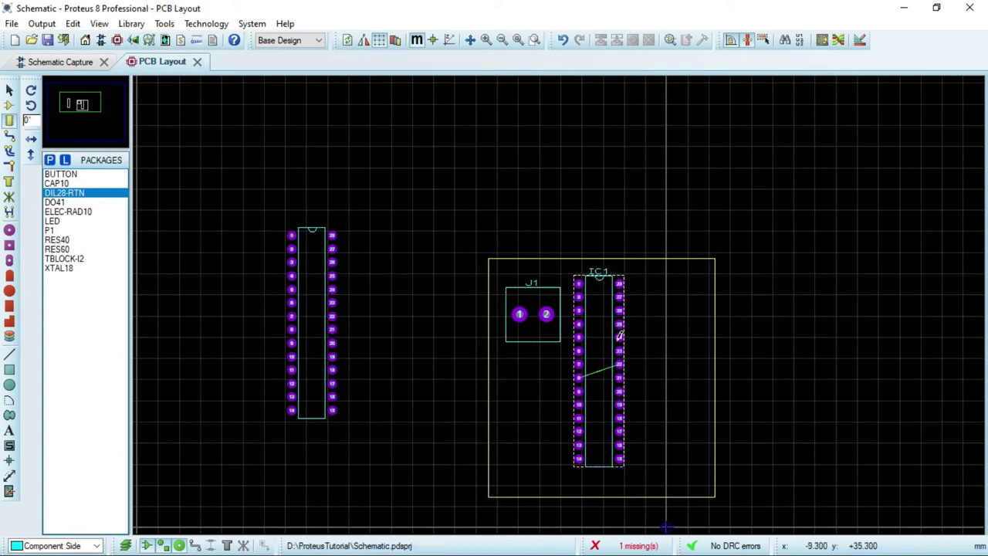
# Step: View the layout in 3D to compare the newly placed DIL28-RTN package with IC1, and return to the PCB layout
pyautogui.click(141, 44)
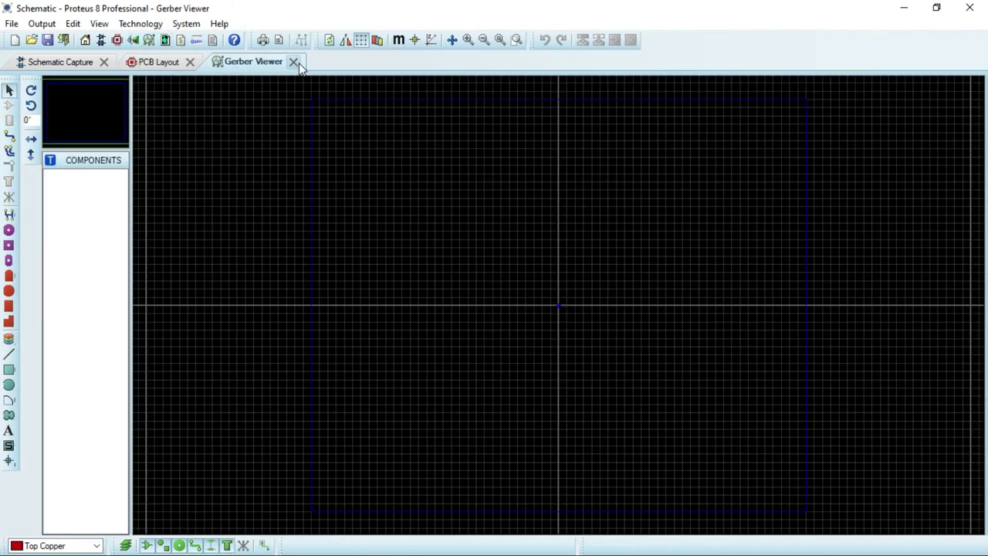
pyautogui.click(293, 62)
pyautogui.click(134, 42)
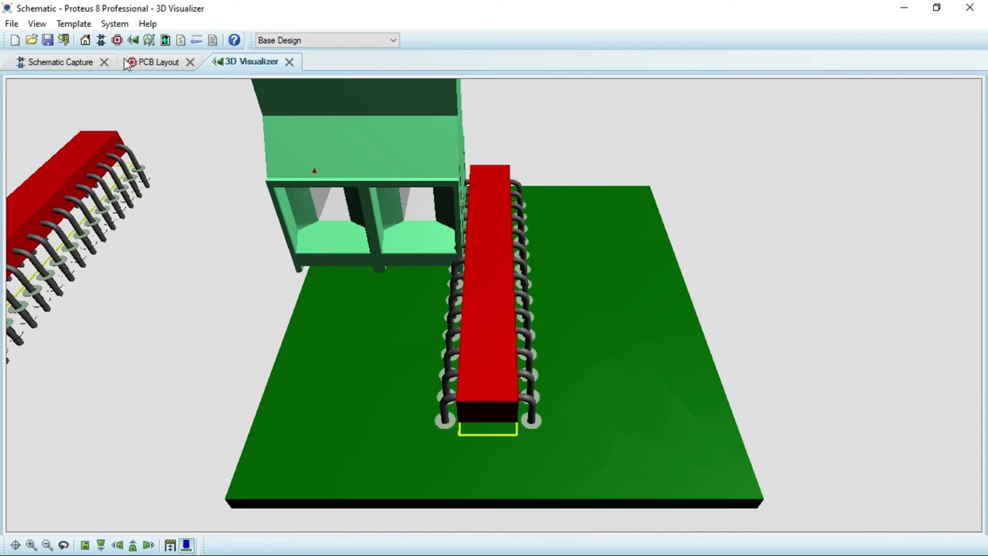
pyautogui.click(288, 63)
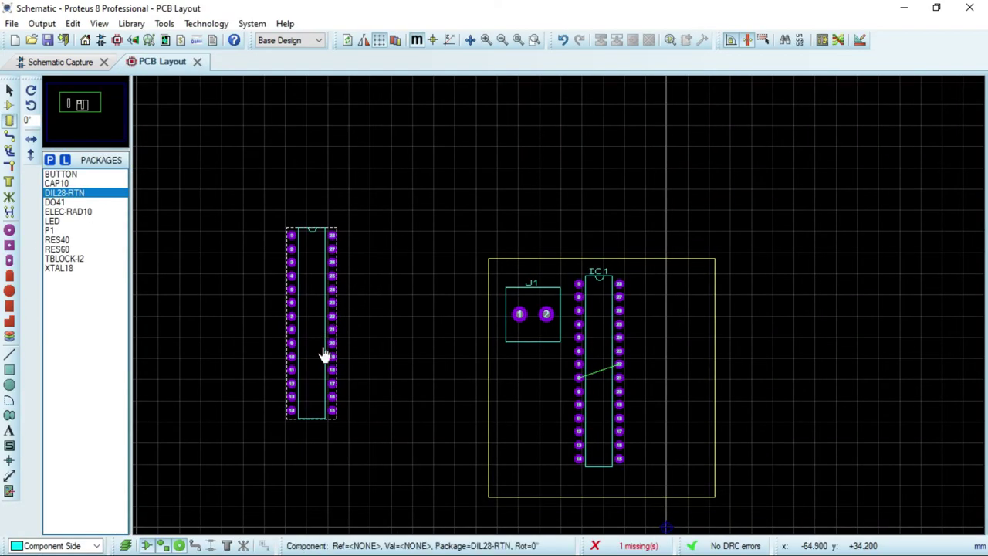
# Step: Start Make Package for the loose DIL28-RTN package and set its 3D mechanical model source to M-CAD (STEP or IGES) File
pyautogui.rightClick(327, 357)
pyautogui.click(386, 471)
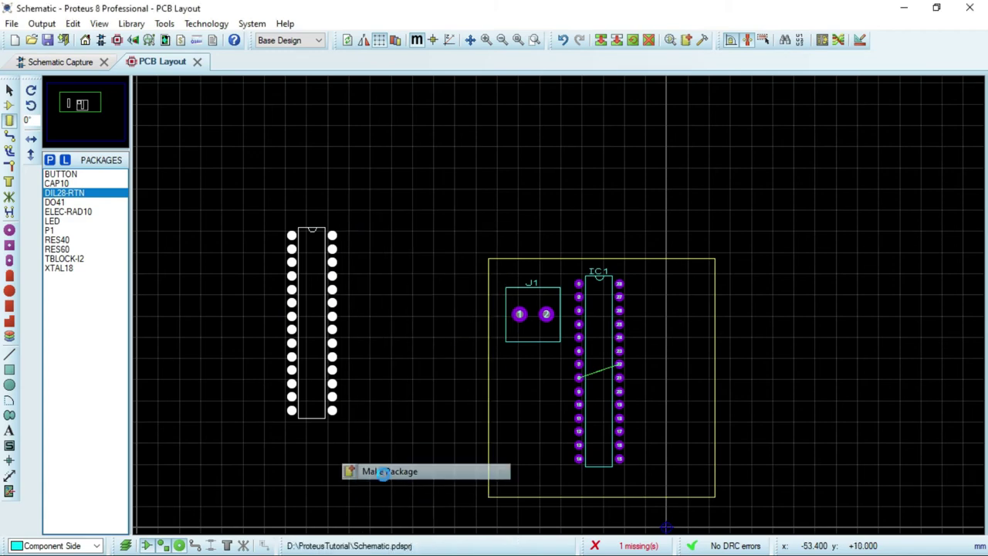
pyautogui.click(444, 158)
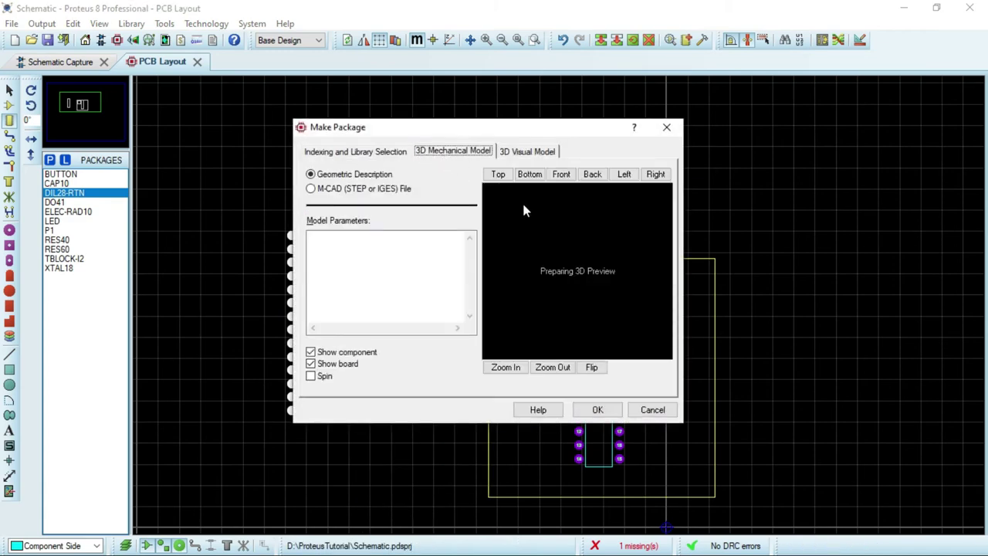
pyautogui.click(311, 189)
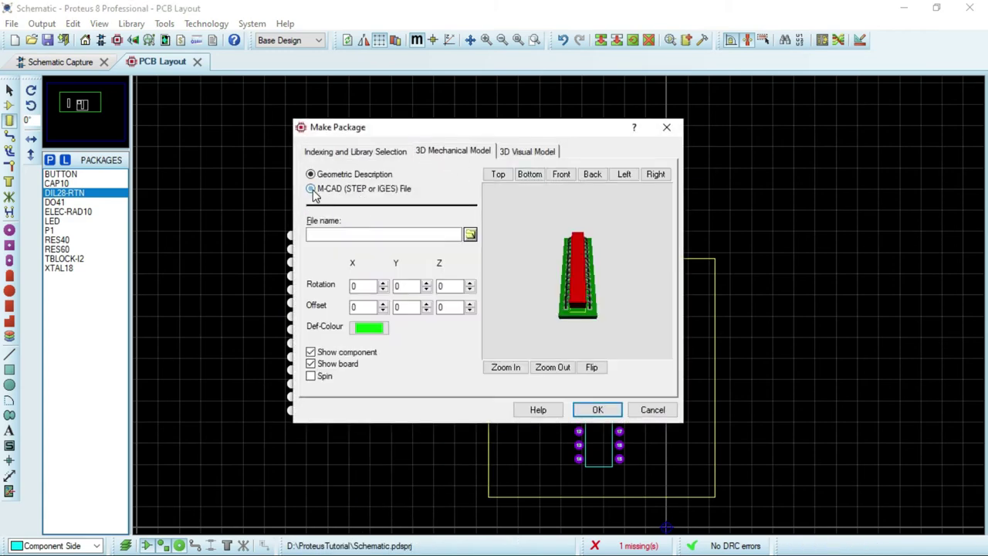
# Step: Load panel_28pin_ic.step from D:\Programs\Proteus\STEP_3D as the mechanical model and inspect its orientation relative to the board in the preview
pyautogui.click(470, 234)
pyautogui.click(290, 319)
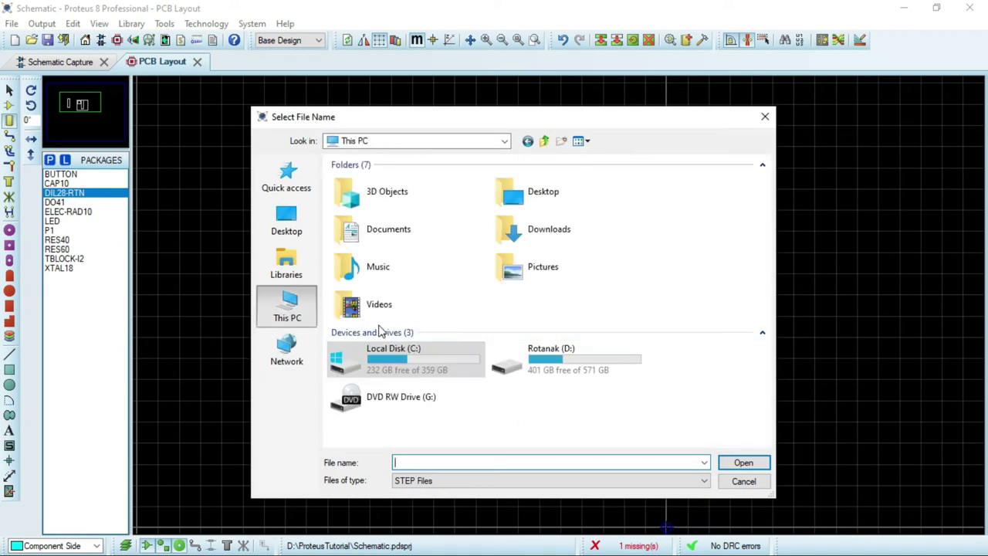
pyautogui.doubleClick(532, 357)
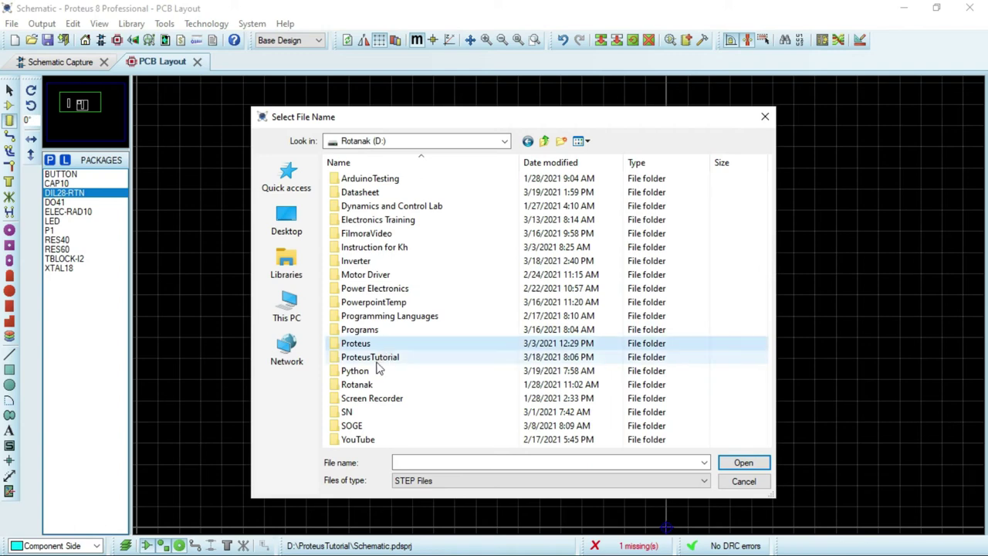
pyautogui.click(362, 343)
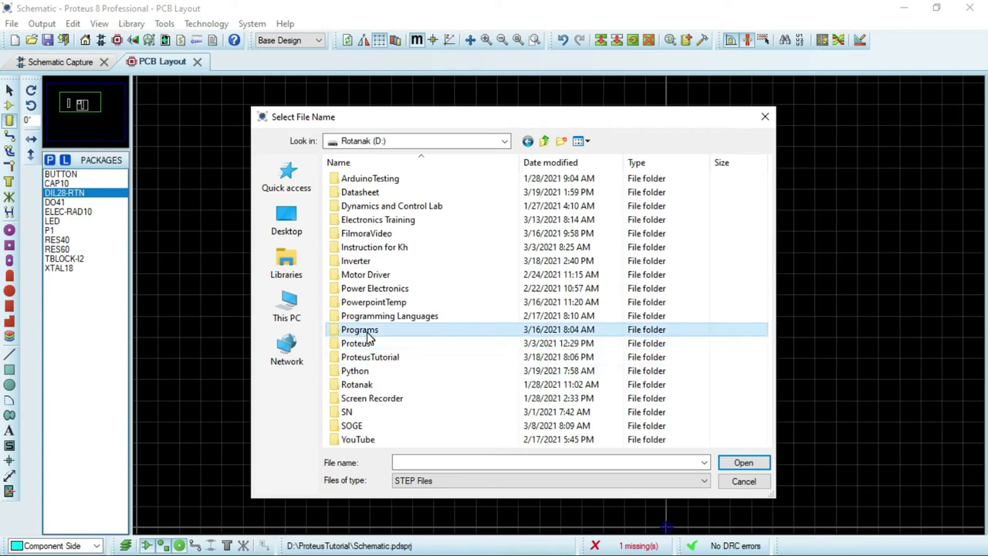
pyautogui.doubleClick(359, 329)
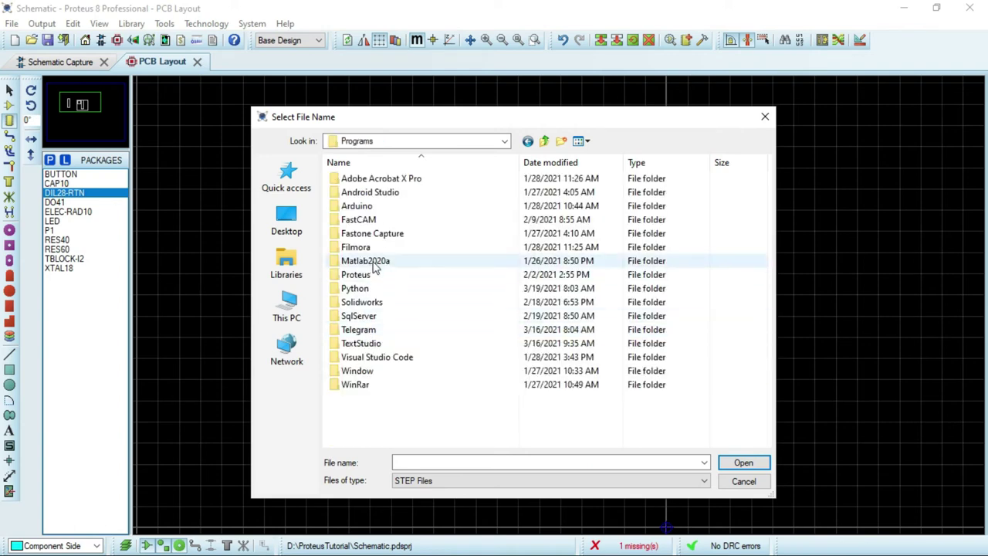
pyautogui.doubleClick(357, 276)
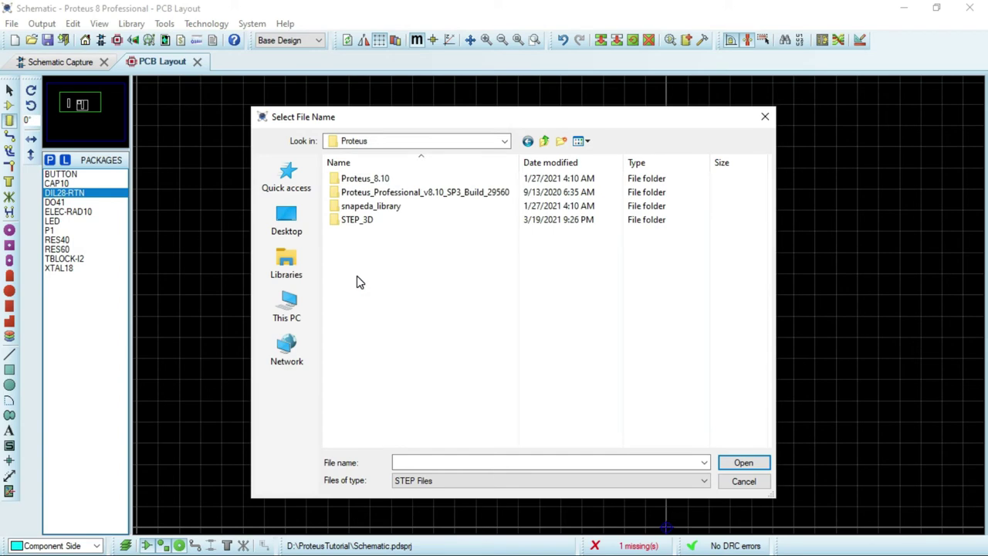
pyautogui.doubleClick(364, 221)
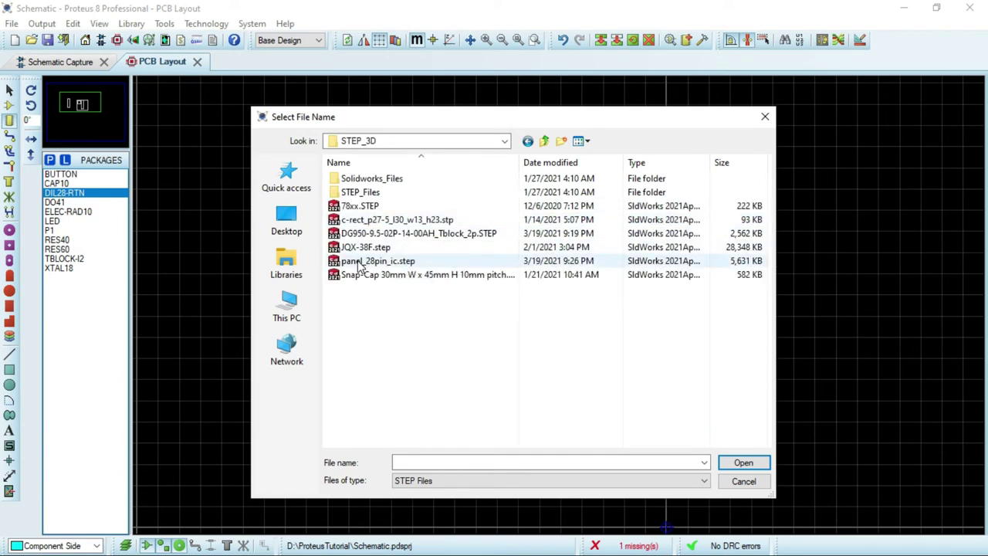
pyautogui.doubleClick(359, 263)
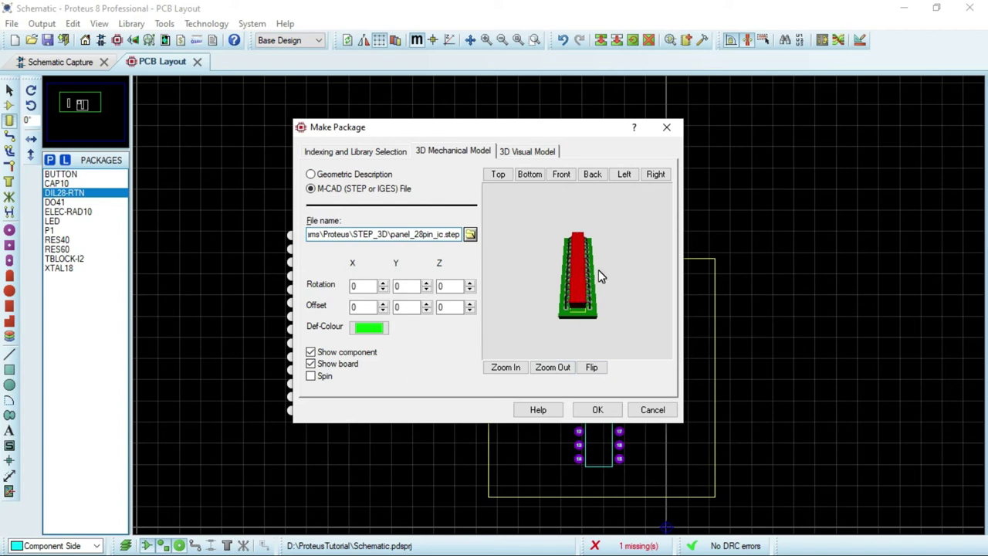
pyautogui.moveTo(598, 270); pyautogui.dragTo(553, 247)
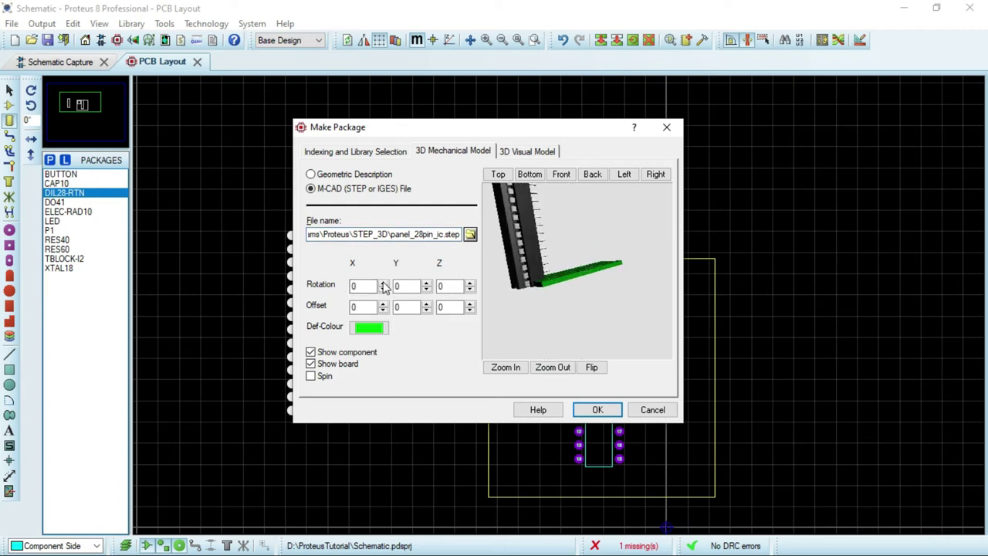
# Step: Set the 28-pin mechanical model's rotation to 90 on X and 0 on Y
pyautogui.click(426, 284)
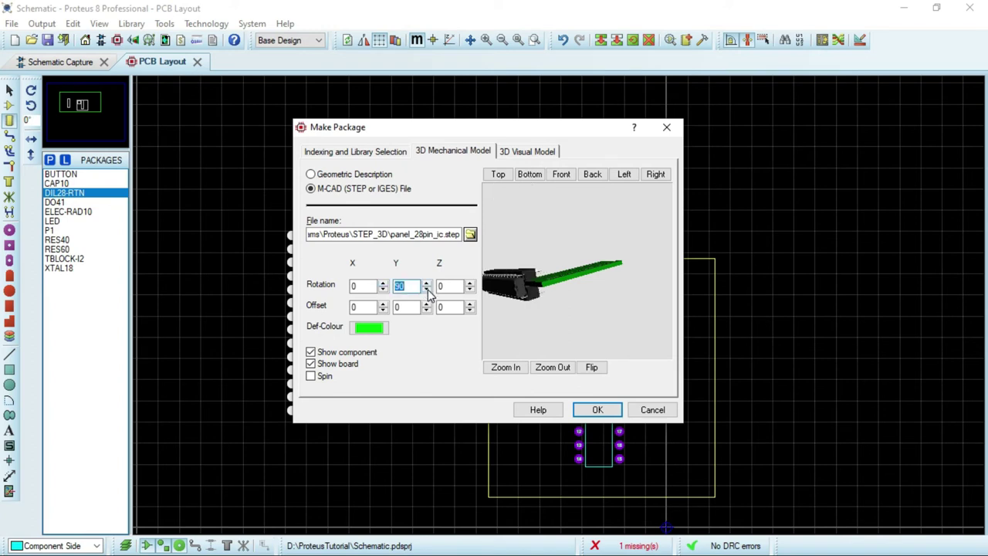
pyautogui.click(382, 284)
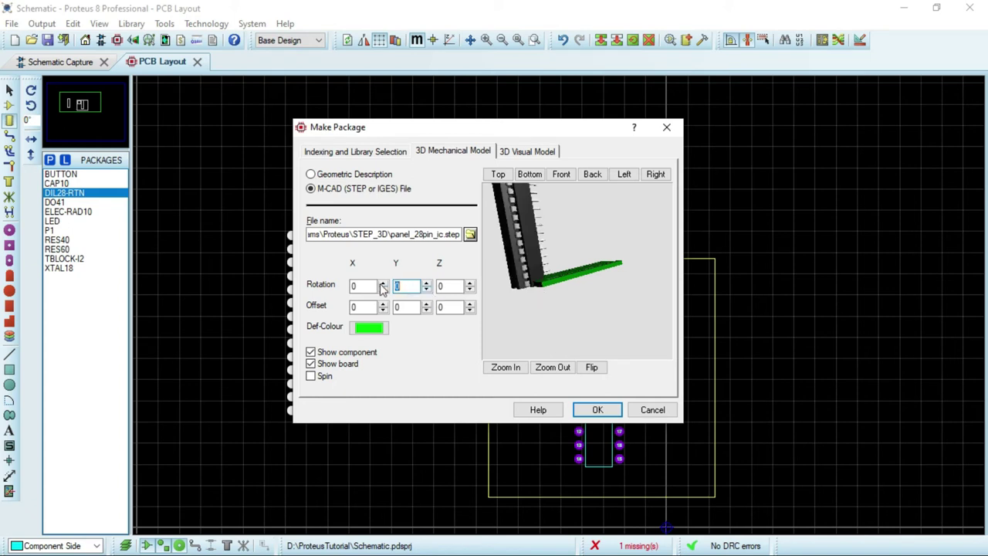
pyautogui.click(382, 284)
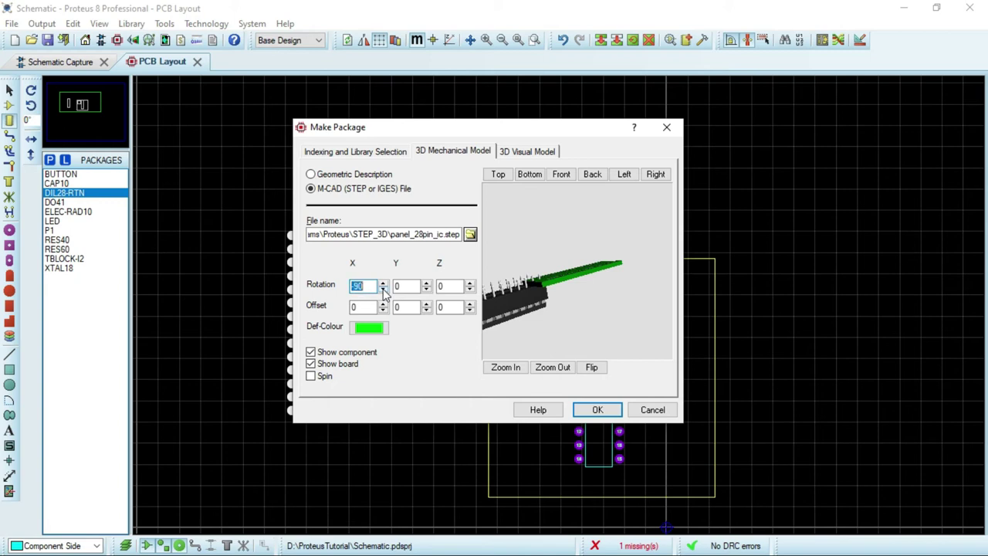
pyautogui.moveTo(533, 280); pyautogui.dragTo(576, 271)
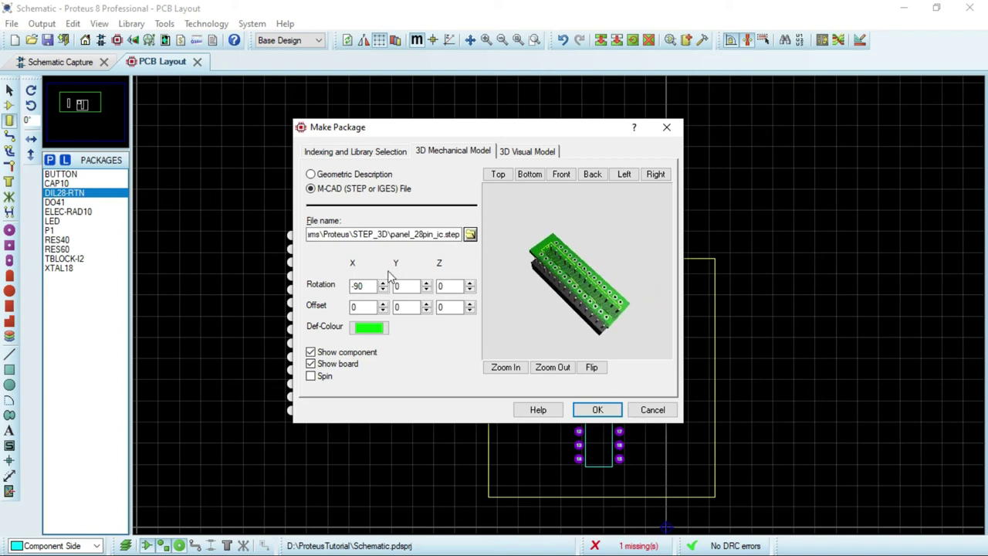
pyautogui.hotkey('shift', 'End')
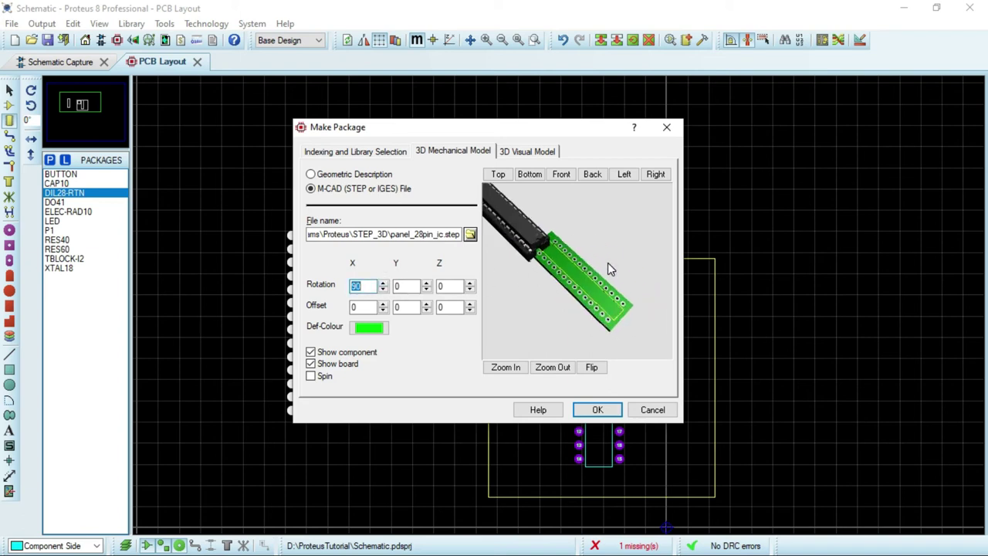
# Step: Set the model's Z rotation to 180 and check how it sits over the board in the preview
pyautogui.scroll(1, 520, 208)
pyautogui.click(502, 227)
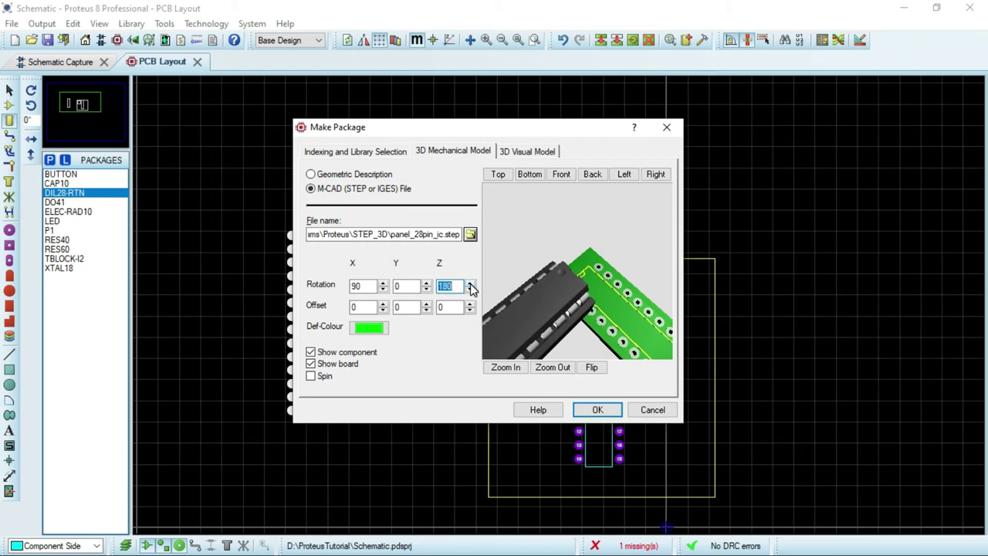
pyautogui.scroll(-2, 631, 281)
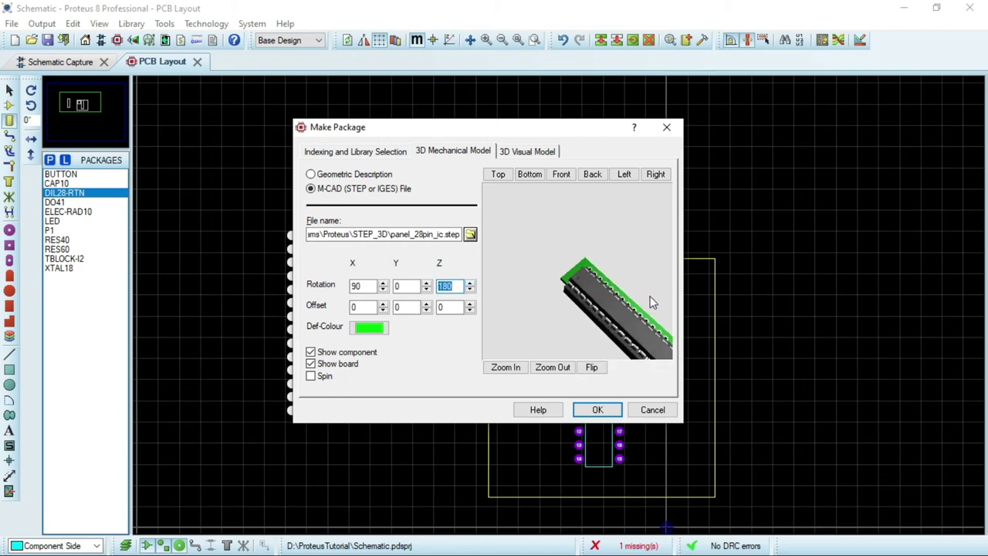
pyautogui.click(580, 273)
pyautogui.click(578, 273)
pyautogui.scroll(3, 578, 266)
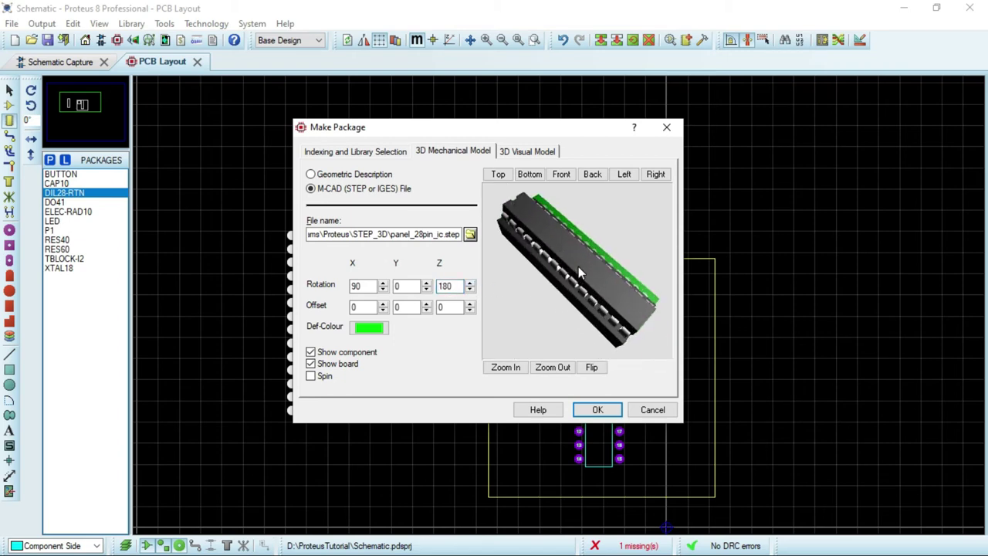
pyautogui.scroll(-6, 580, 258)
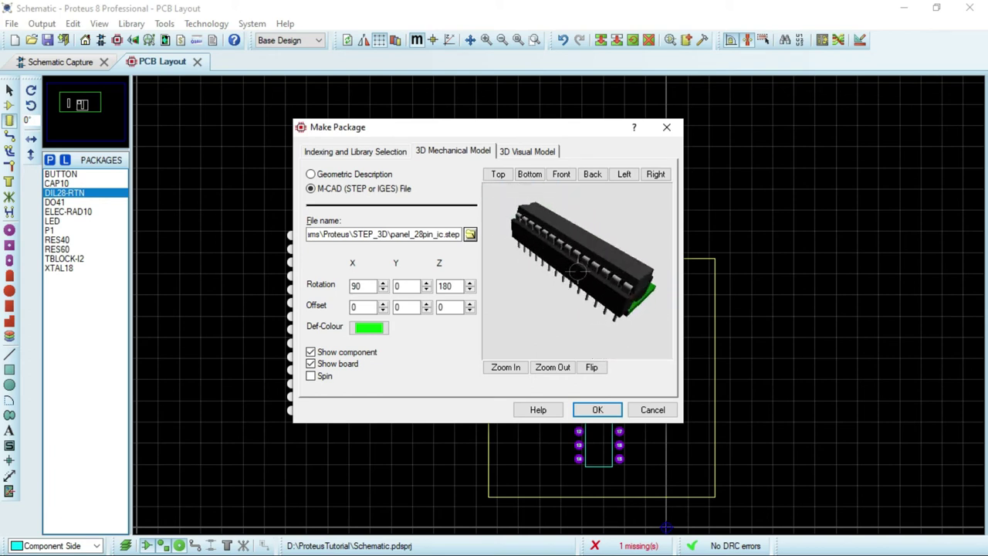
pyautogui.moveTo(578, 270); pyautogui.dragTo(580, 267)
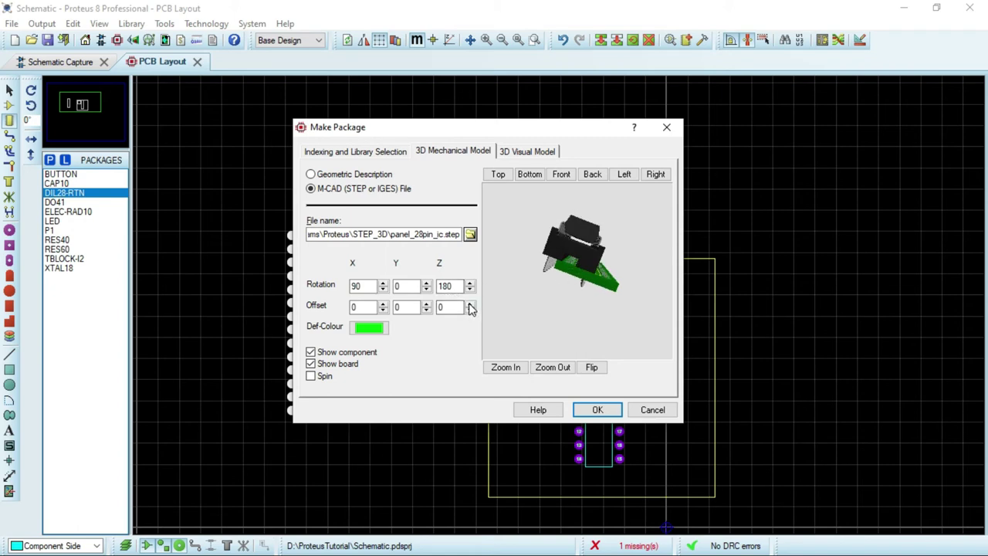
# Step: Set the model's X offset to 4mm with Y and Z offsets at 0, and check the pins against the pads from below
pyautogui.click(425, 304)
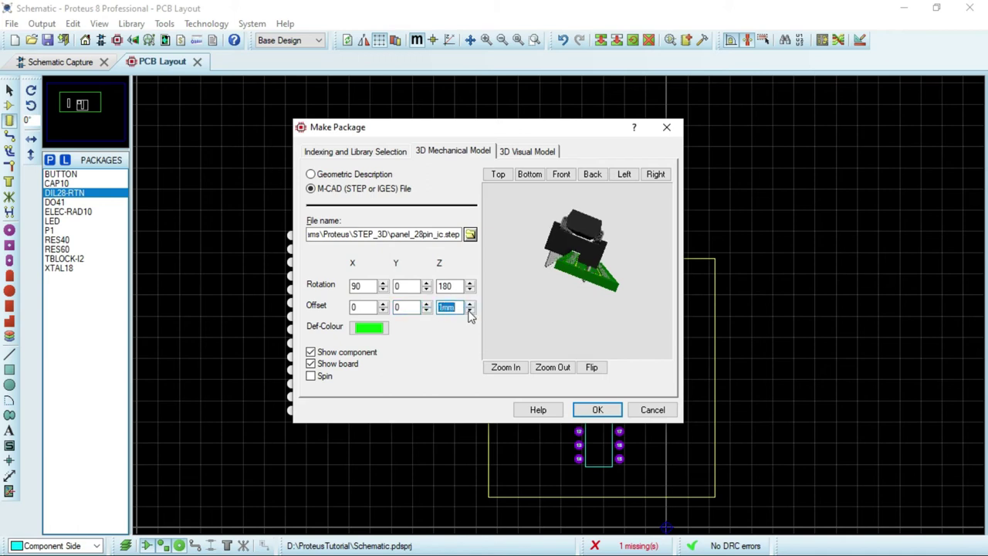
pyautogui.click(382, 303)
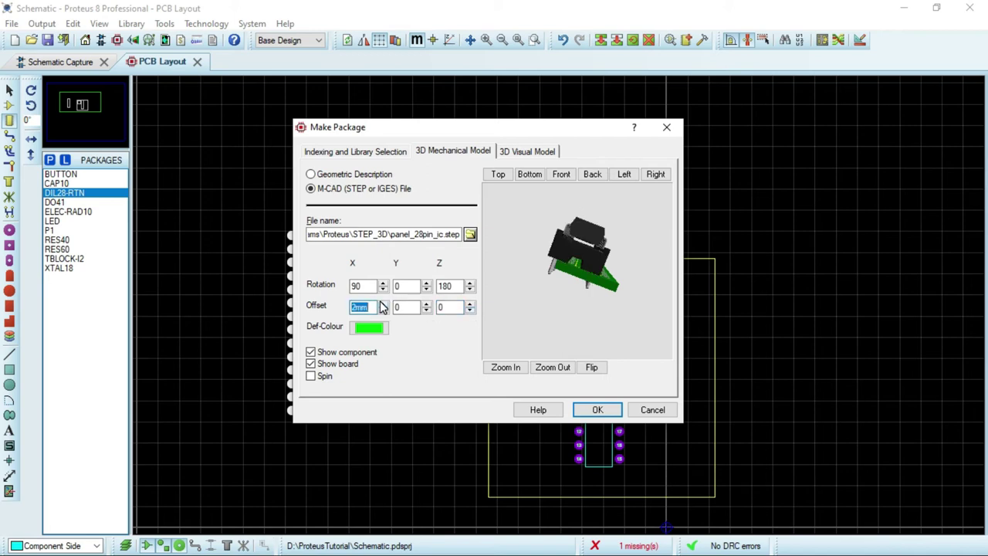
pyautogui.moveTo(590, 301); pyautogui.dragTo(578, 271)
pyautogui.scroll(3, 577, 271)
pyautogui.scroll(3, 577, 271)
pyautogui.scroll(-3, 577, 270)
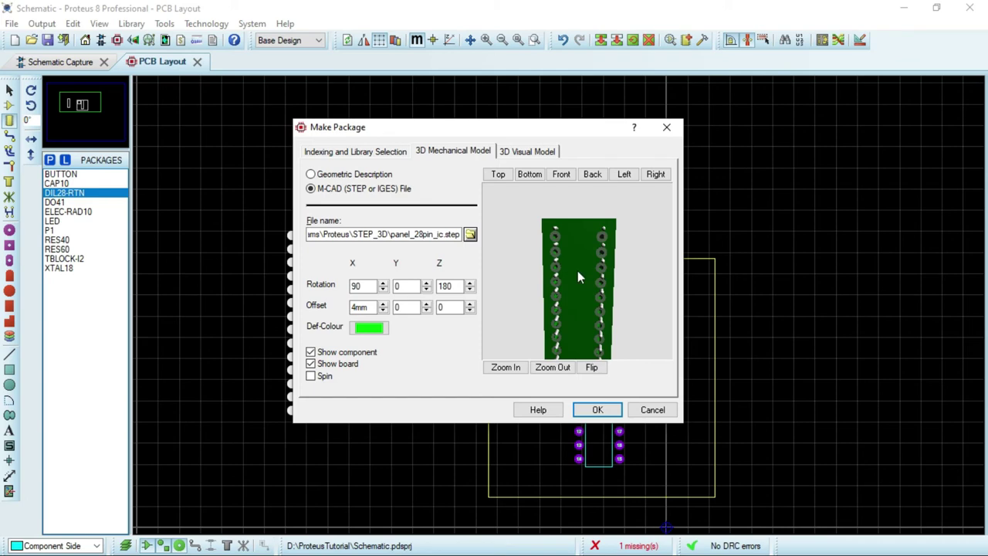
# Step: Set the model's Y offset to 1.5mm and inspect the pin alignment with the holes on the board's underside
pyautogui.click(426, 304)
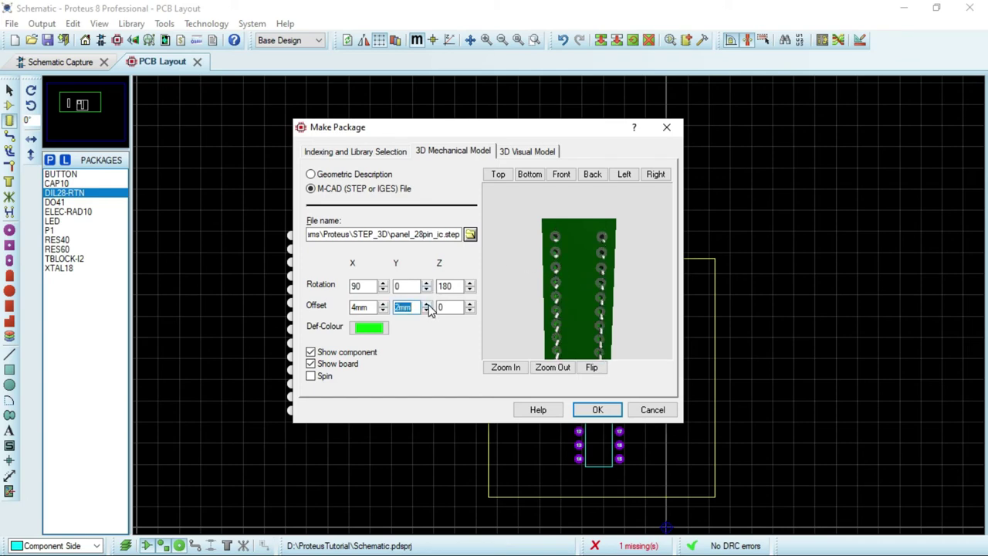
pyautogui.click(611, 283)
pyautogui.scroll(4, 577, 271)
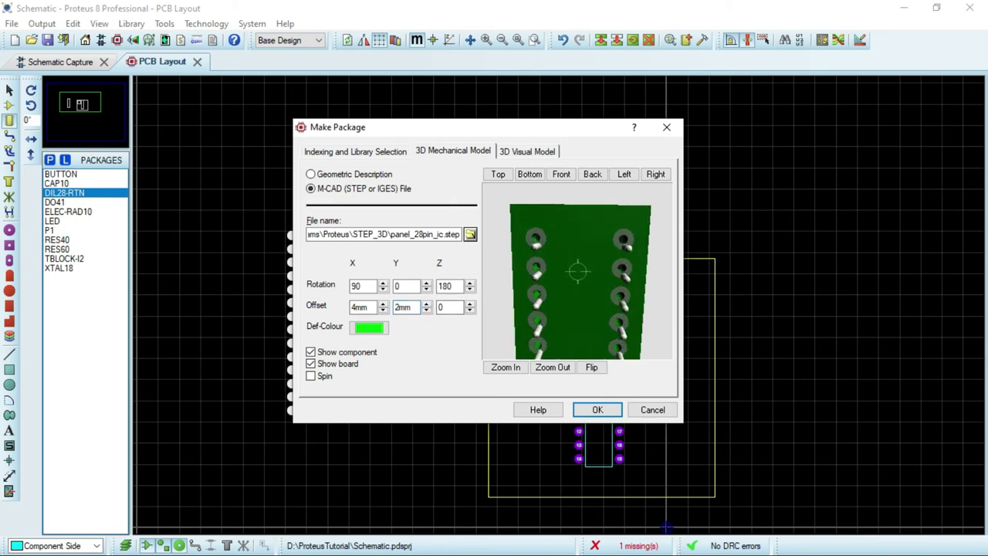
pyautogui.scroll(-3, 578, 273)
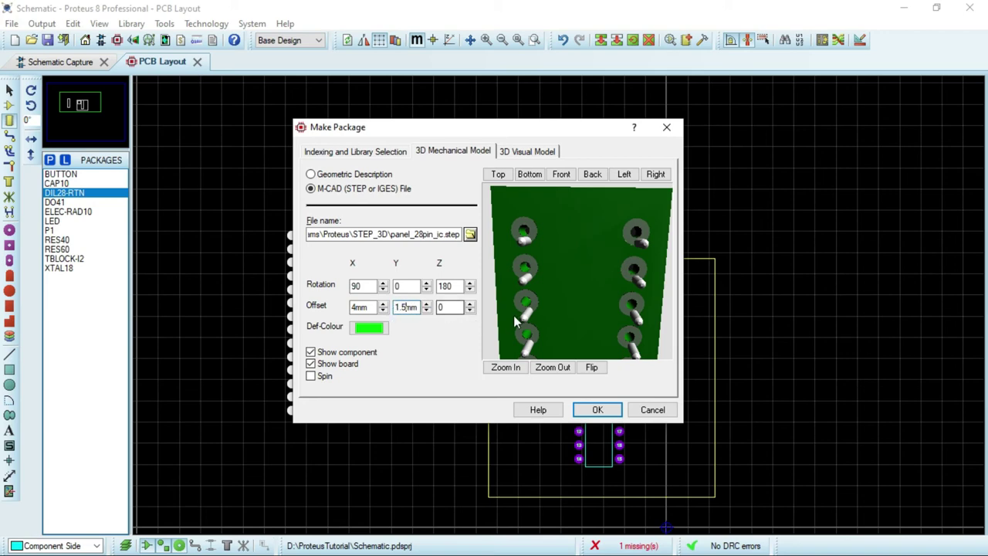
pyautogui.moveTo(522, 312); pyautogui.dragTo(578, 271)
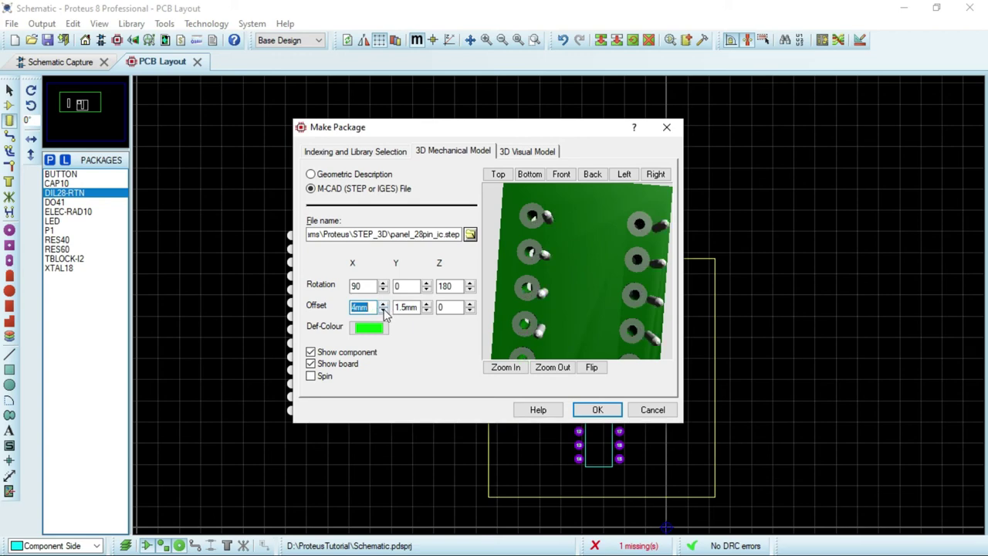
# Step: Fine-tune the model's X offset to 3.8mm so the pins line up sideways with the holes
pyautogui.click(355, 307)
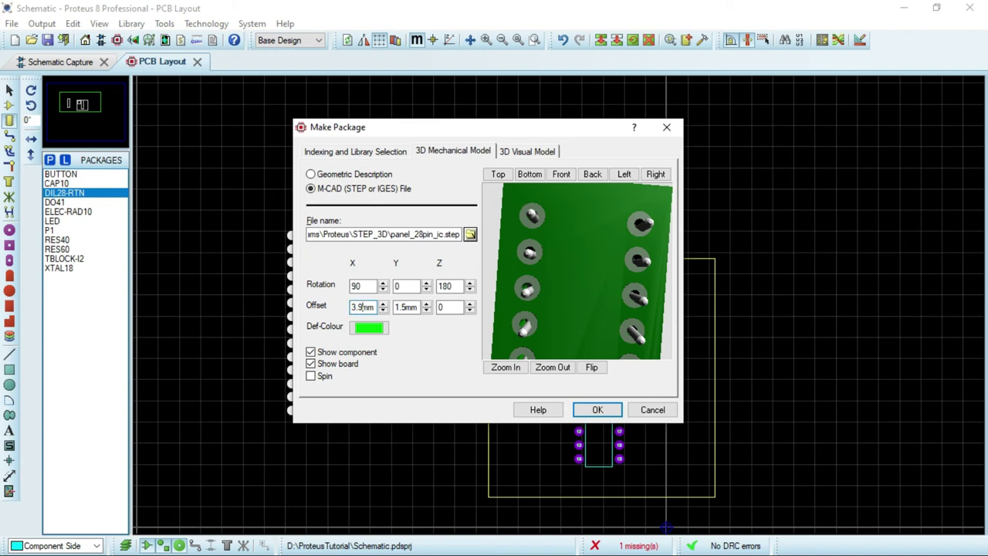
pyautogui.click(559, 308)
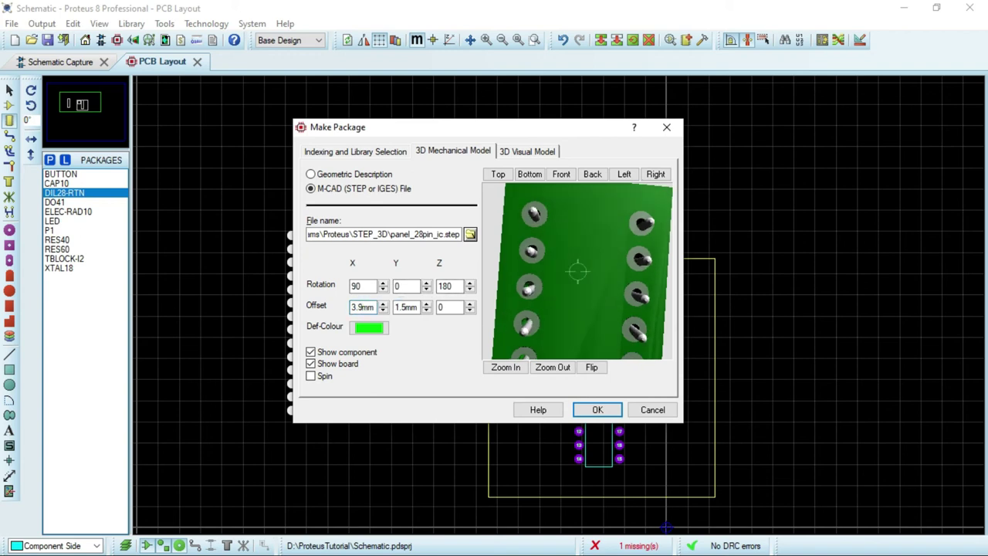
pyautogui.rightClick(578, 272)
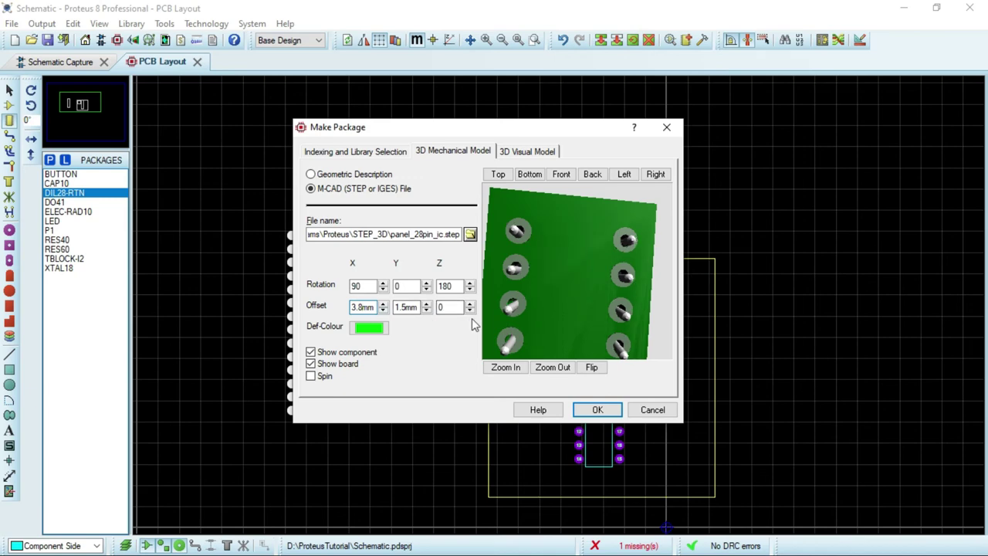
# Step: Fine-tune the model's Y offset to 1.3mm and inspect the socketed chip on the board from several angles
pyautogui.click(548, 299)
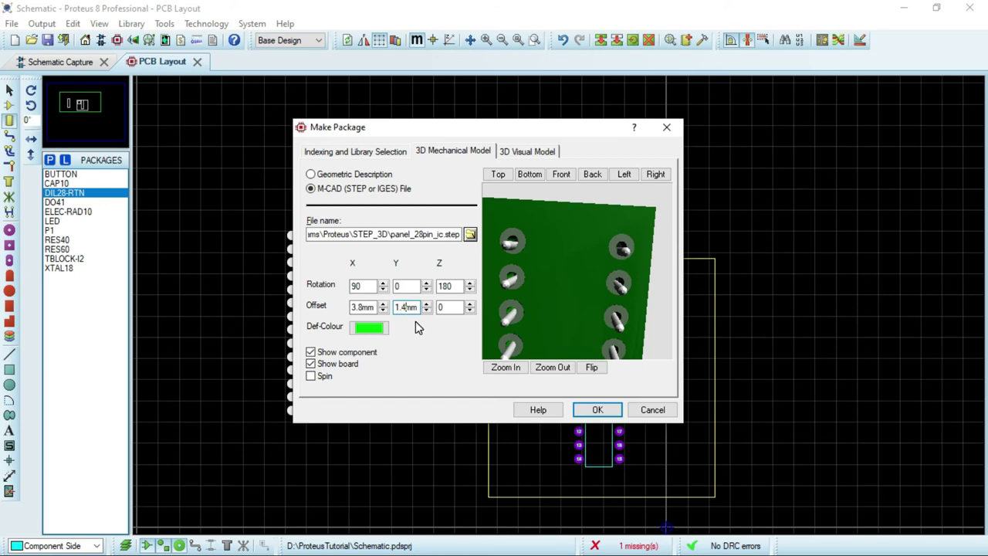
pyautogui.moveTo(573, 304); pyautogui.dragTo(578, 271)
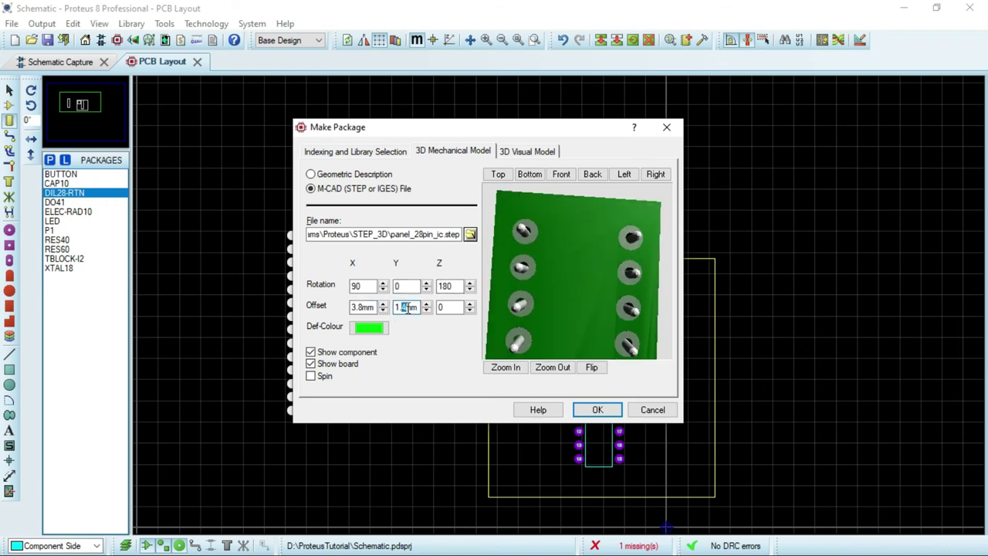
pyautogui.write('3')
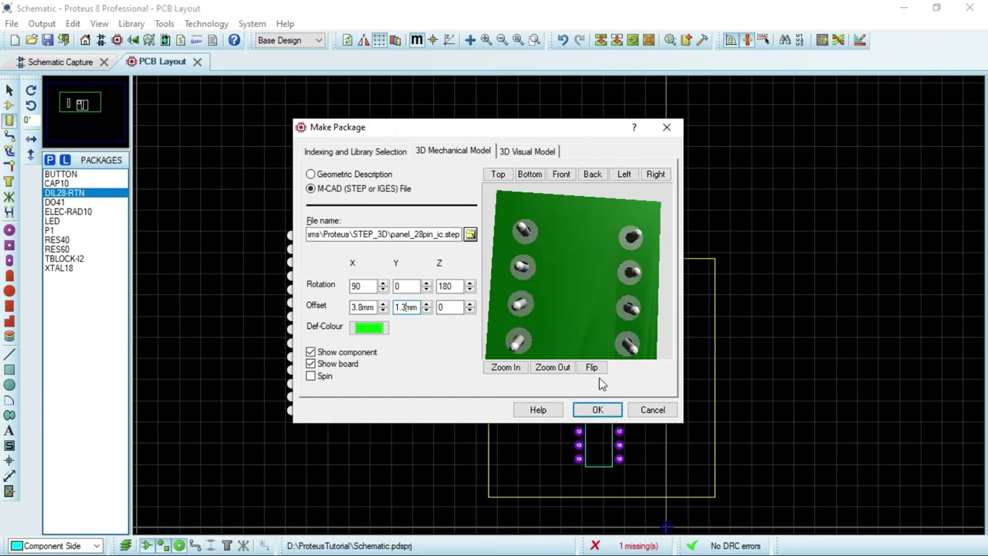
pyautogui.click(598, 412)
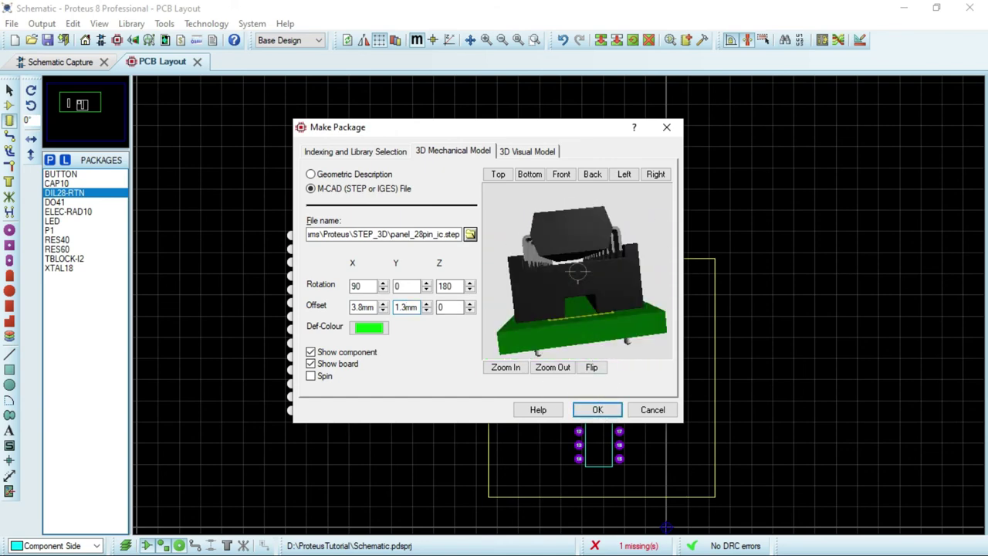
pyautogui.moveTo(577, 271); pyautogui.dragTo(578, 271)
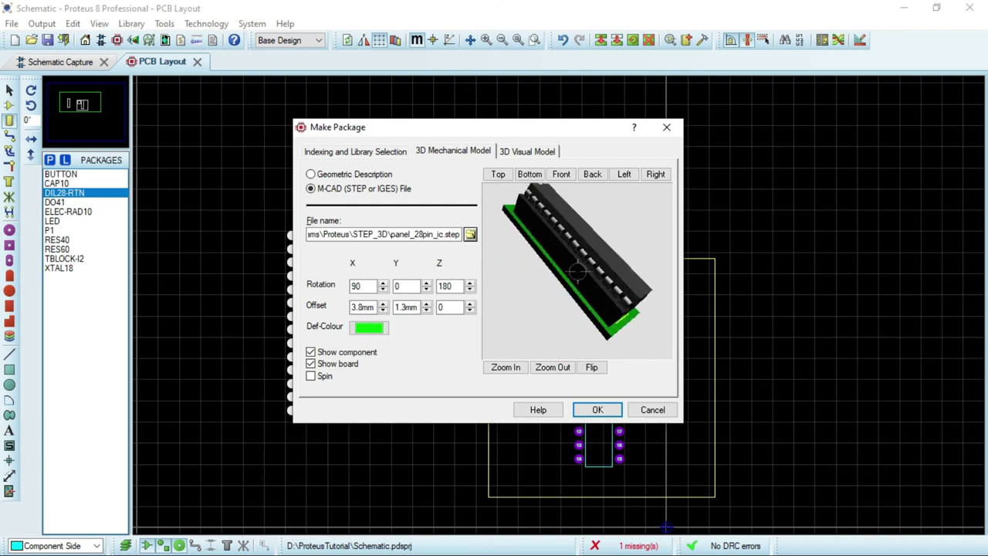
# Step: Save the edited package over DIL28-RTN in the disk library and delete the loose DIL28-RTN package outside the board outline
pyautogui.click(591, 410)
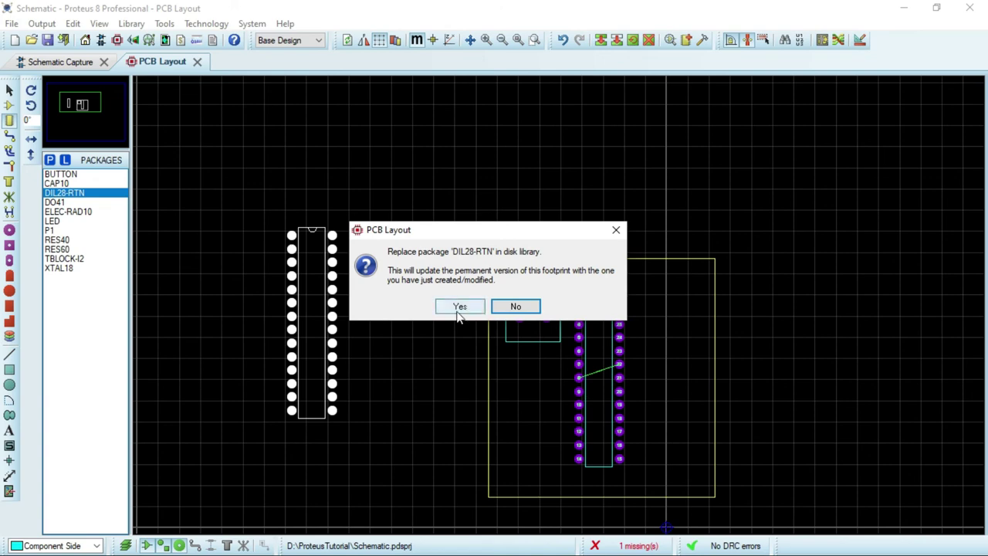
pyautogui.click(449, 306)
pyautogui.click(447, 306)
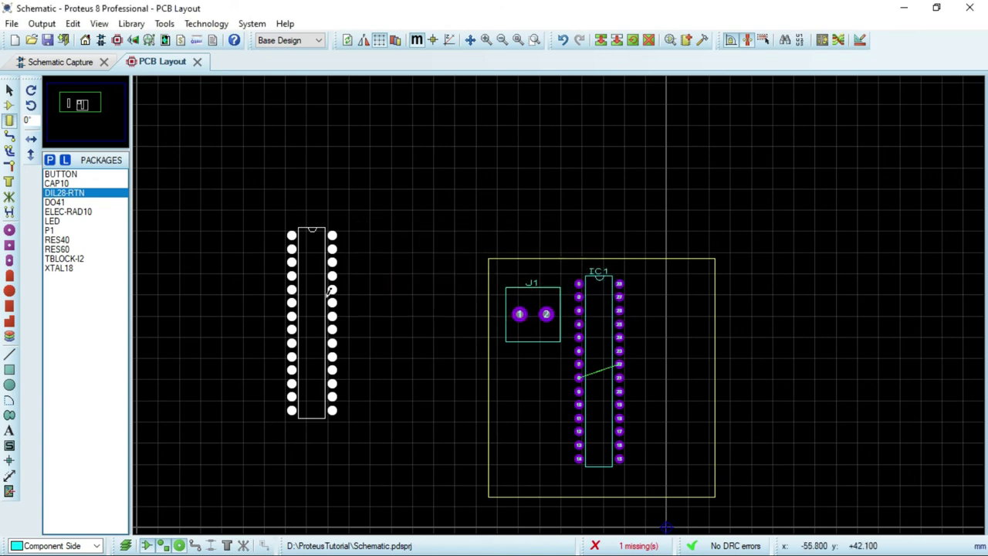
pyautogui.rightClick(324, 328)
pyautogui.rightClick(323, 327)
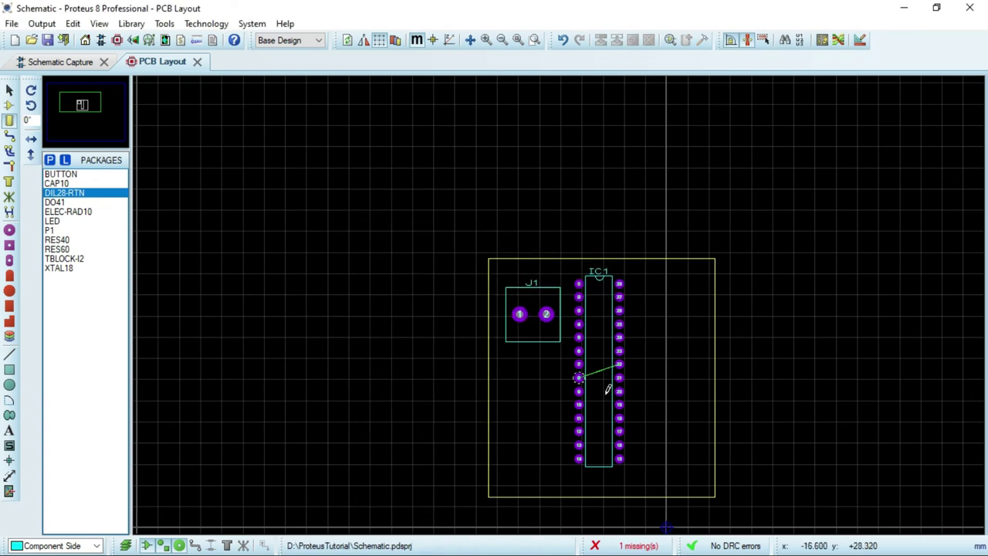
# Step: View the board in 3D to inspect IC1 with its 28-pin STEP model beside terminal block J1
pyautogui.scroll(-3, 560, 298)
pyautogui.scroll(3, 467, 267)
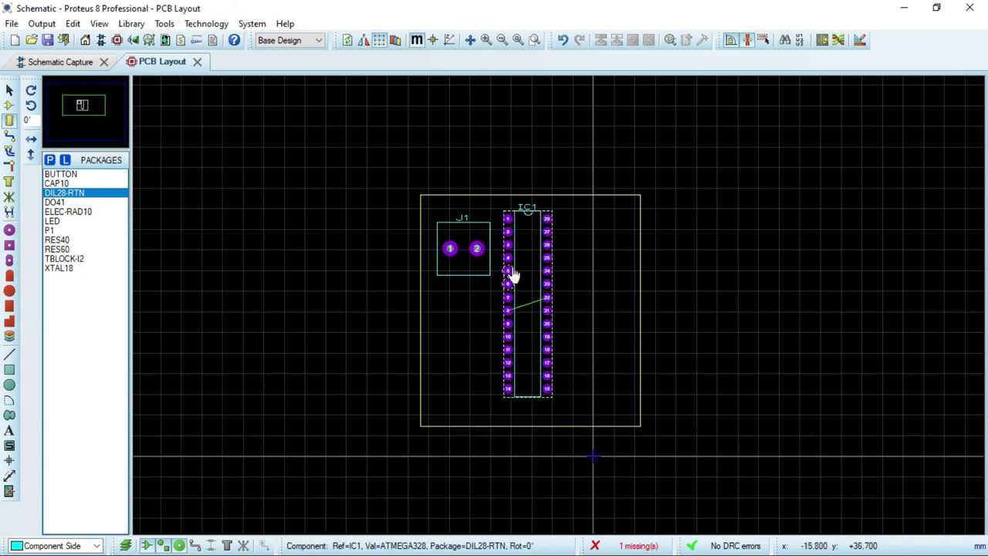
pyautogui.click(133, 41)
pyautogui.click(612, 298)
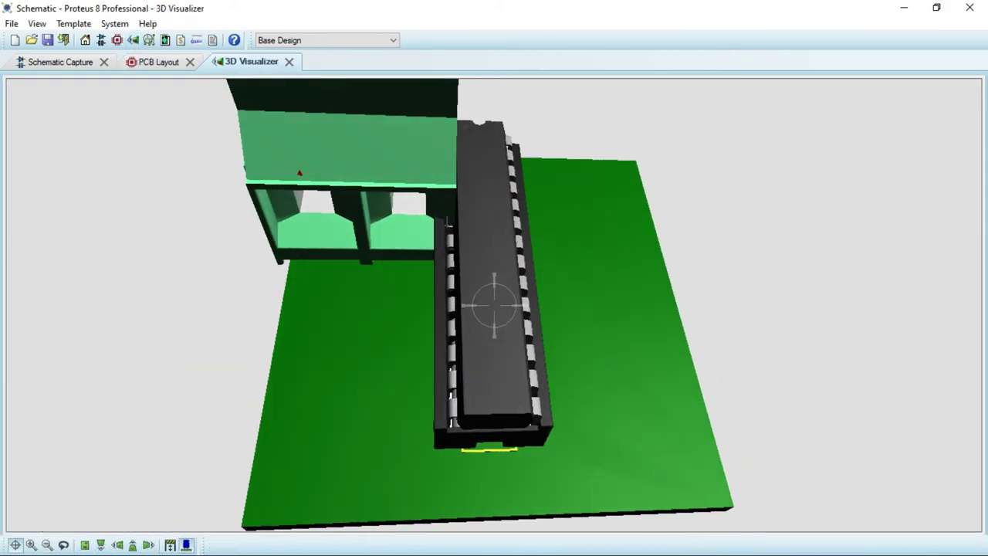
pyautogui.click(494, 305)
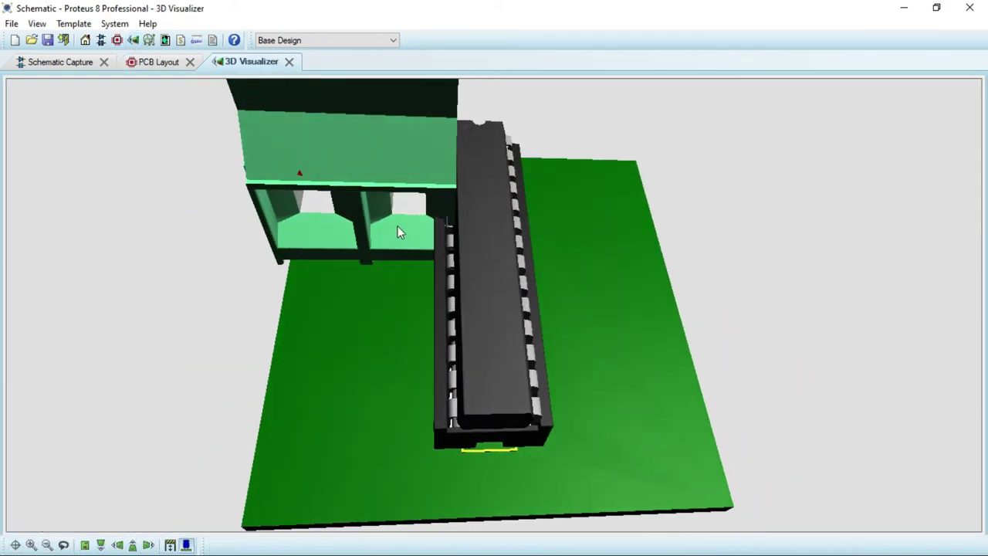
# Step: Move IC1 slightly to the right, away from J1, in the PCB layout and view the spacing in 3D
pyautogui.click(159, 66)
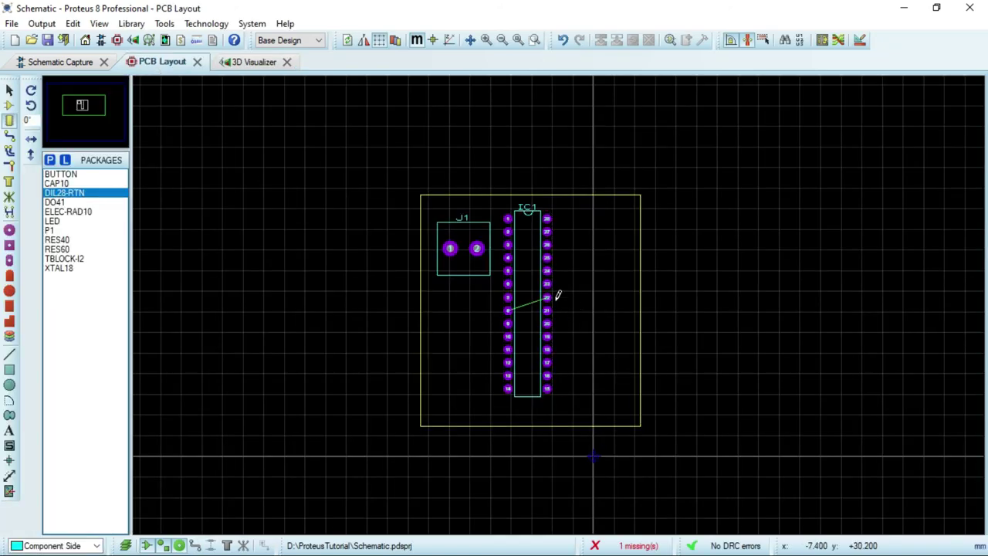
pyautogui.click(532, 292)
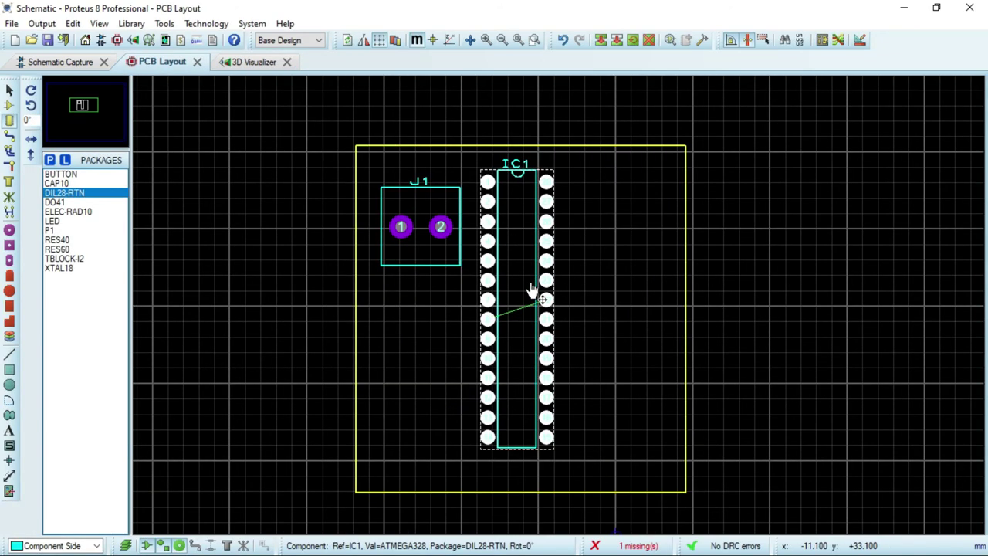
pyautogui.moveTo(532, 291); pyautogui.dragTo(558, 295)
pyautogui.click(637, 307)
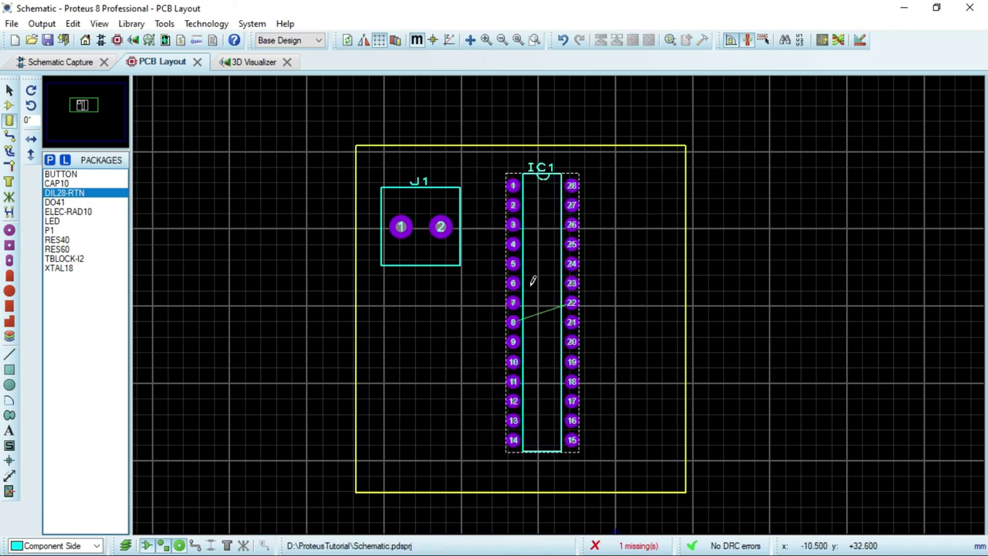
pyautogui.click(246, 61)
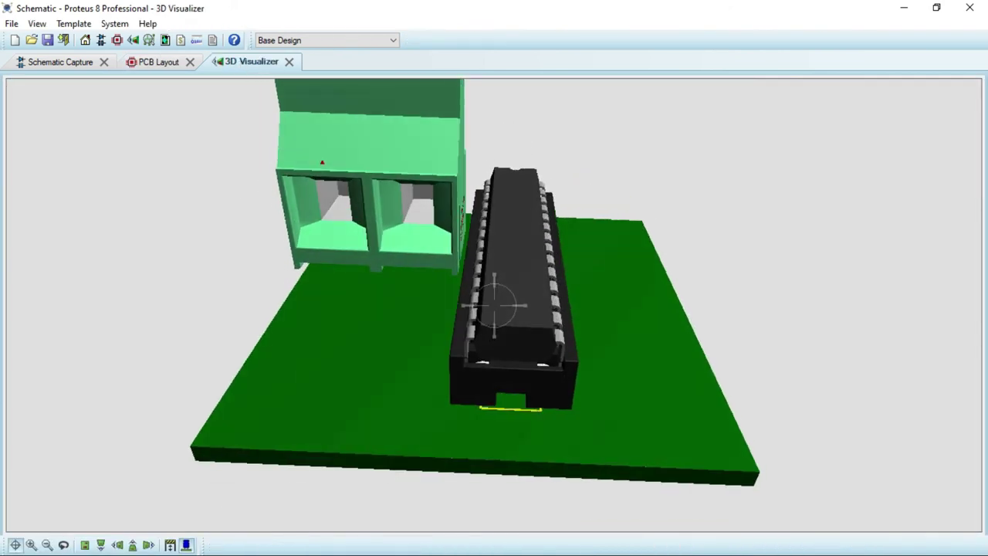
# Step: Place the 330R resistor R4 horizontally on the PCB below terminal block J1, beside IC1
pyautogui.moveTo(493, 305); pyautogui.dragTo(494, 304)
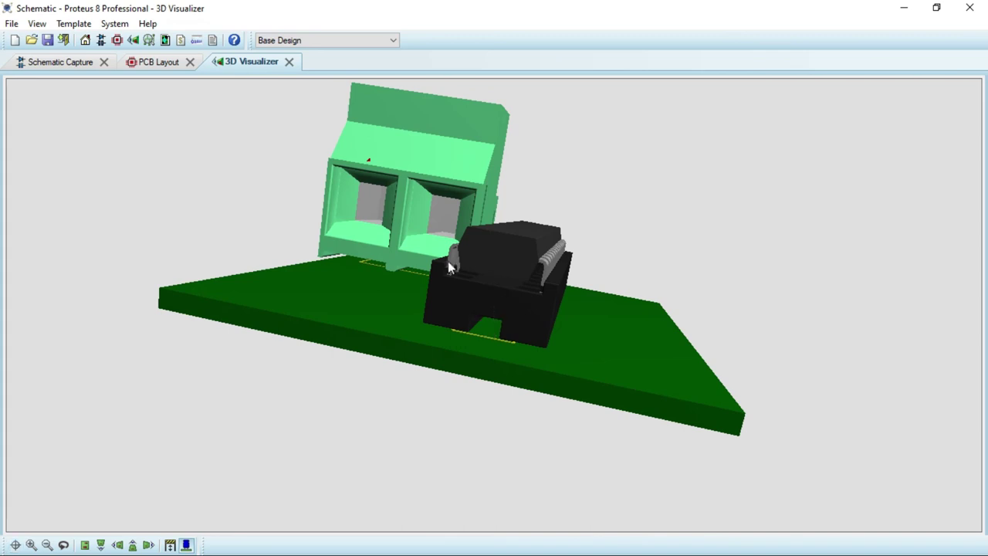
pyautogui.click(165, 65)
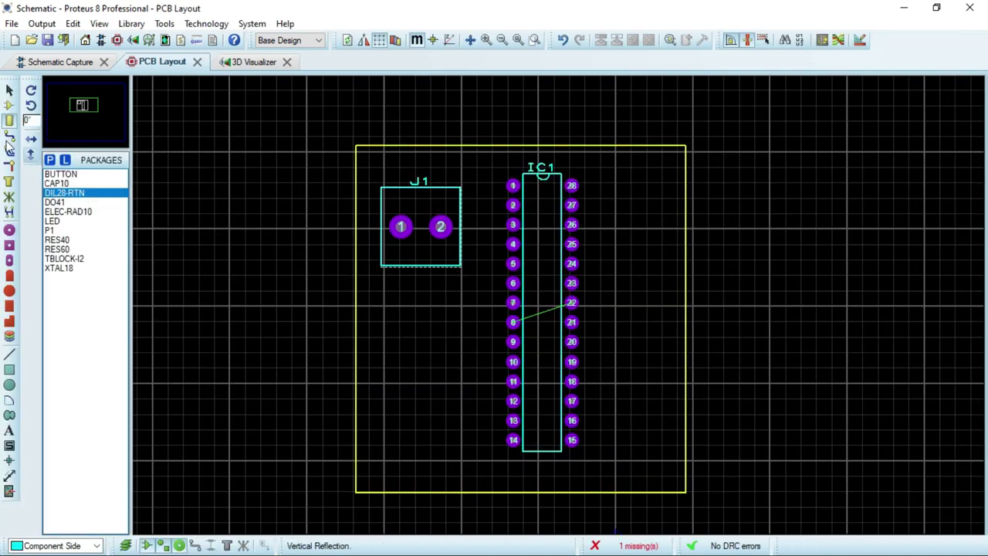
pyautogui.click(9, 105)
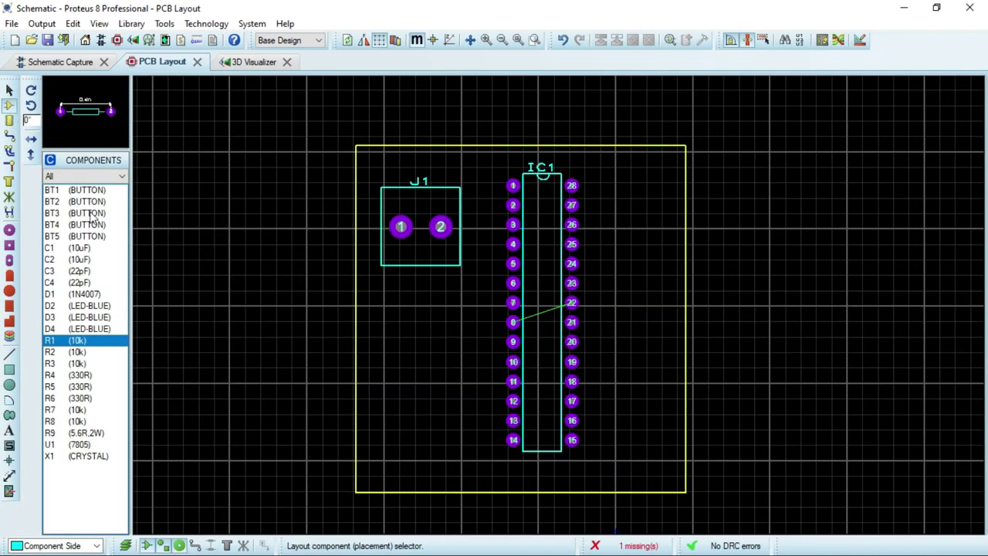
pyautogui.click(73, 375)
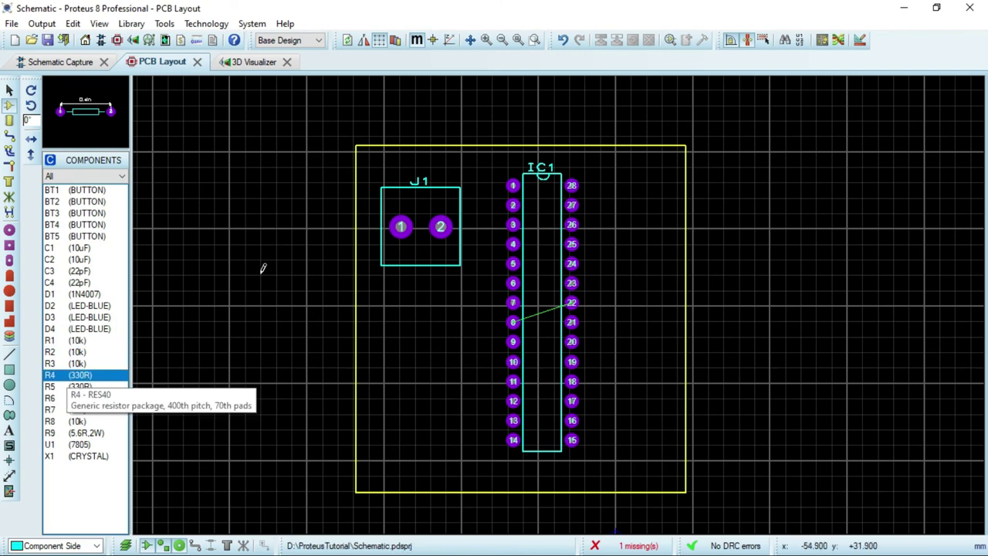
pyautogui.click(374, 321)
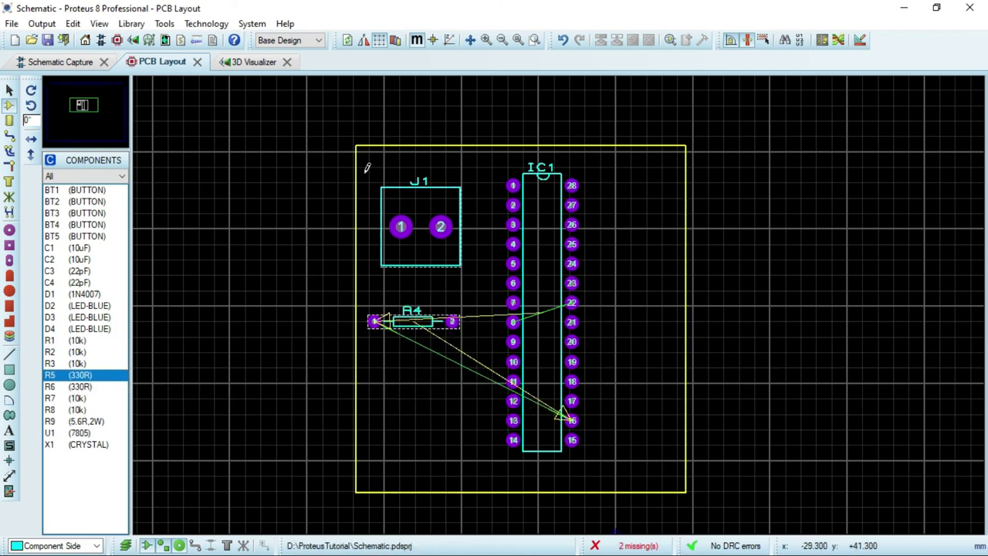
# Step: Inspect resistor R4 with J1 and IC1 in the 3D view, then return to the PCB layout
pyautogui.click(244, 66)
pyautogui.moveTo(494, 306); pyautogui.dragTo(494, 394)
pyautogui.rightClick(494, 309)
pyautogui.click(145, 64)
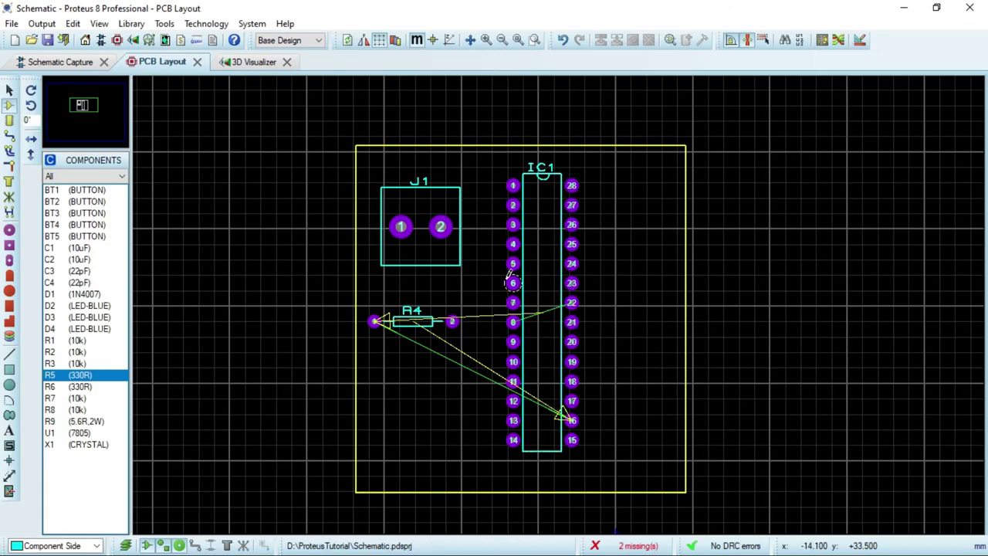
# Step: Choose the 22pF capacitor C4 from the unplaced components for placement on the board
pyautogui.scroll(1, 432, 328)
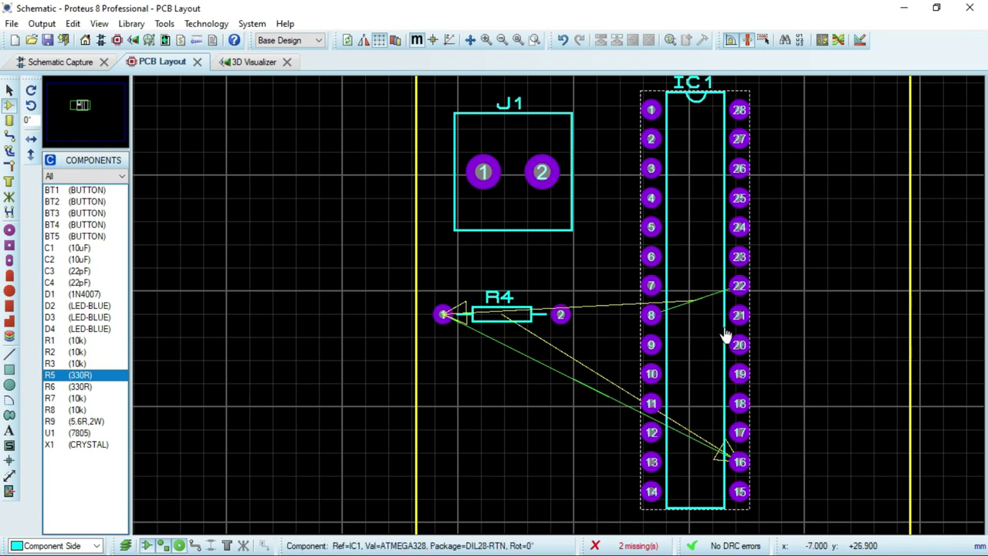
pyautogui.scroll(-1, 652, 301)
pyautogui.scroll(1, 652, 301)
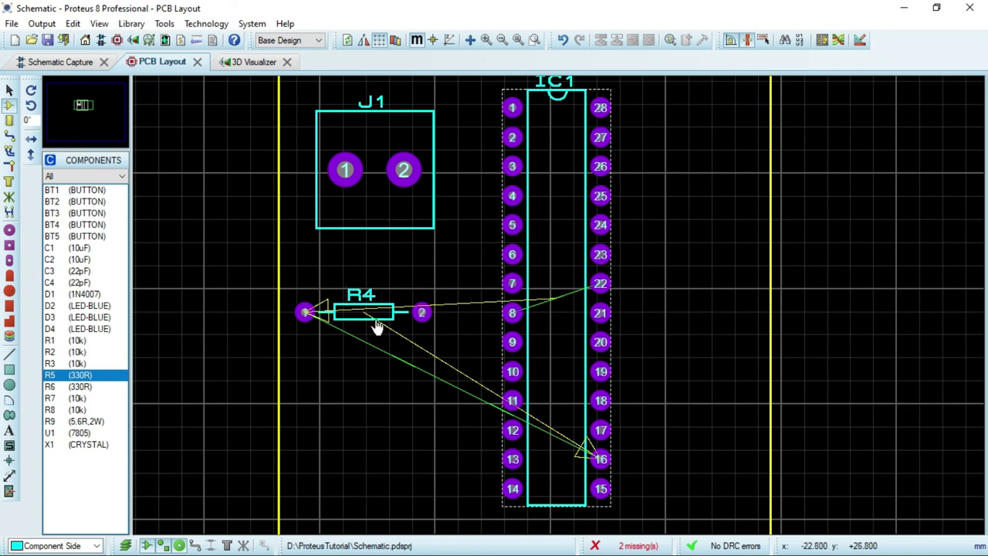
pyautogui.click(81, 284)
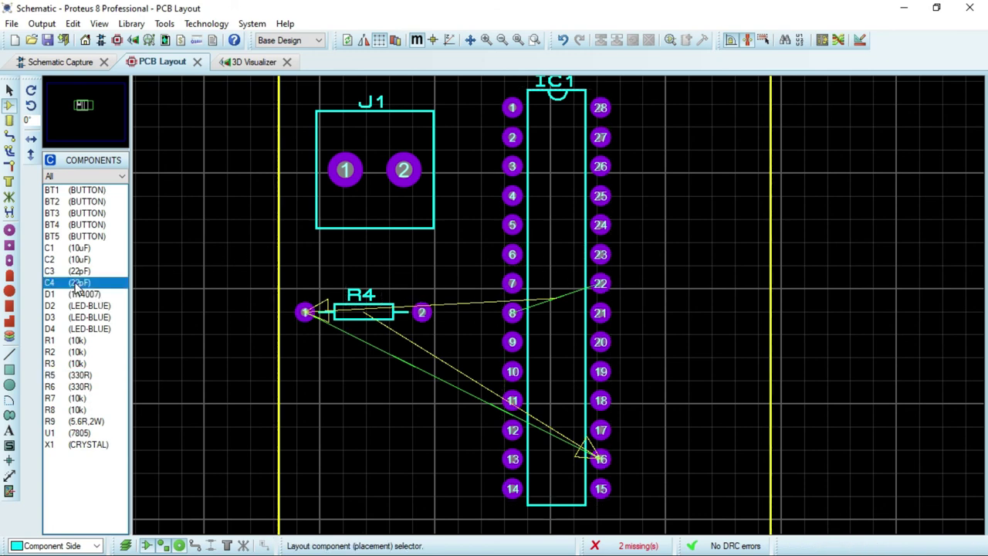